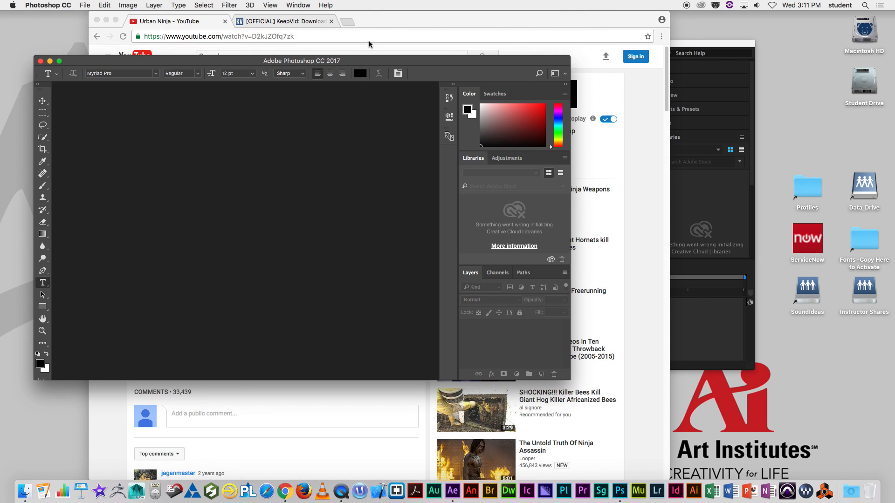
- Switch to Chrome and copy the web address of the Urban Ninja YouTube video
{"action": "left_click", "coordinate": [378, 19]}
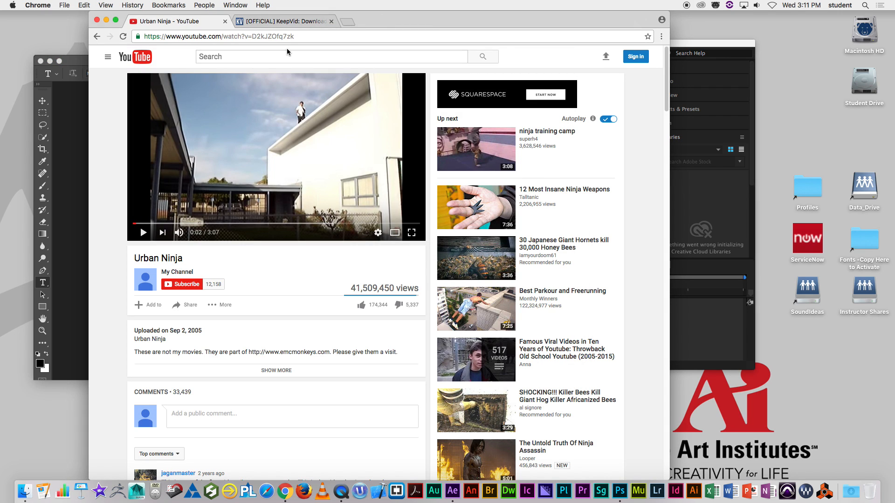
{"action": "left_click", "coordinate": [312, 38]}
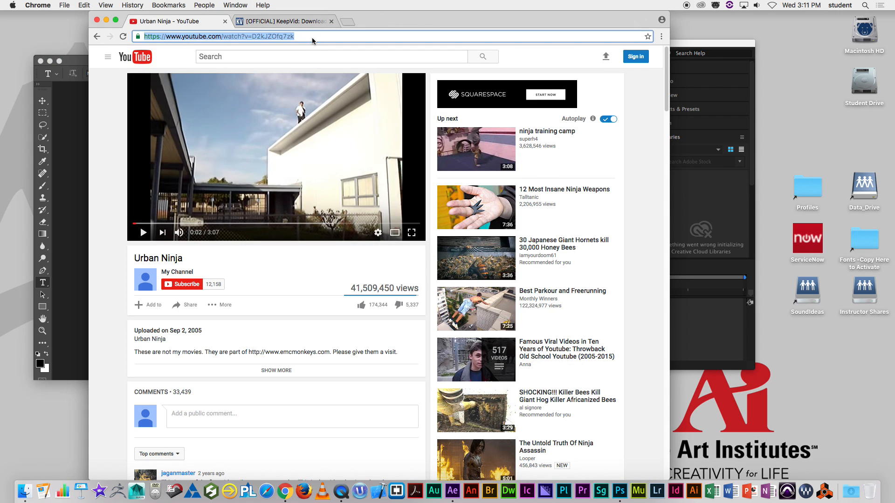
{"action": "key", "text": "super+c"}
- Submit the copied video link to KeepVid and try to download the MP4 480p version
{"action": "left_click", "coordinate": [281, 21]}
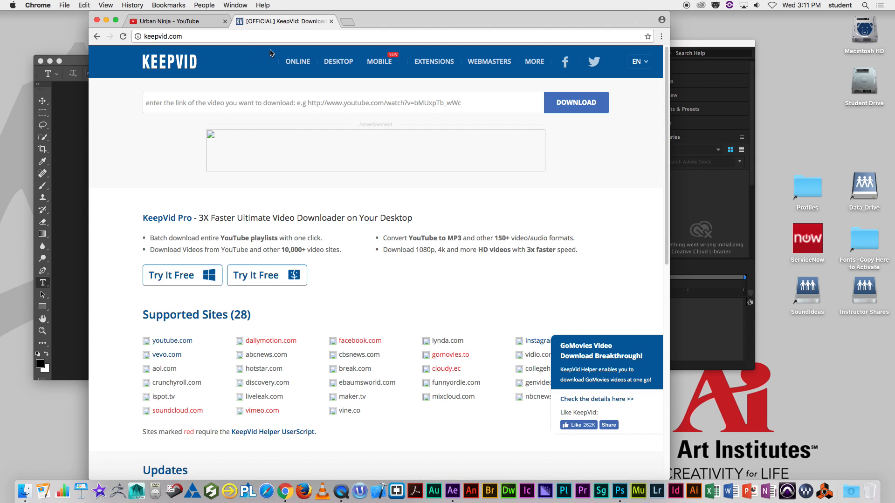
{"action": "left_click", "coordinate": [196, 110]}
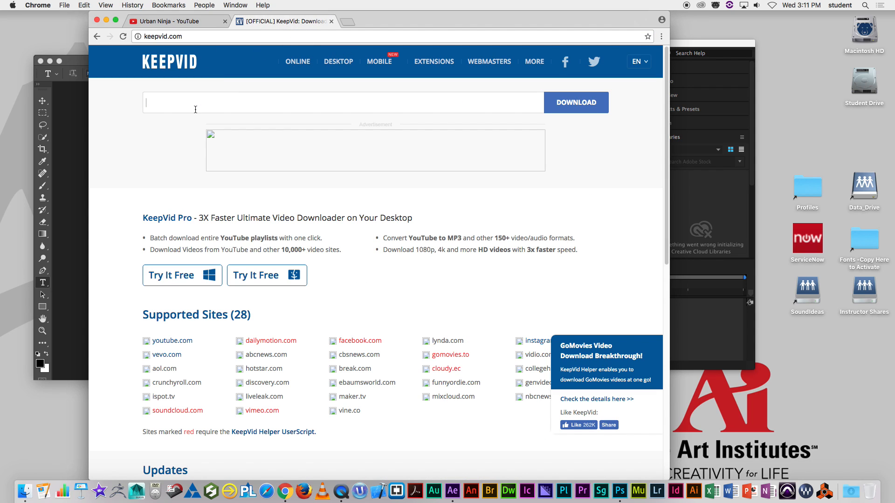
{"action": "key", "text": "super+v"}
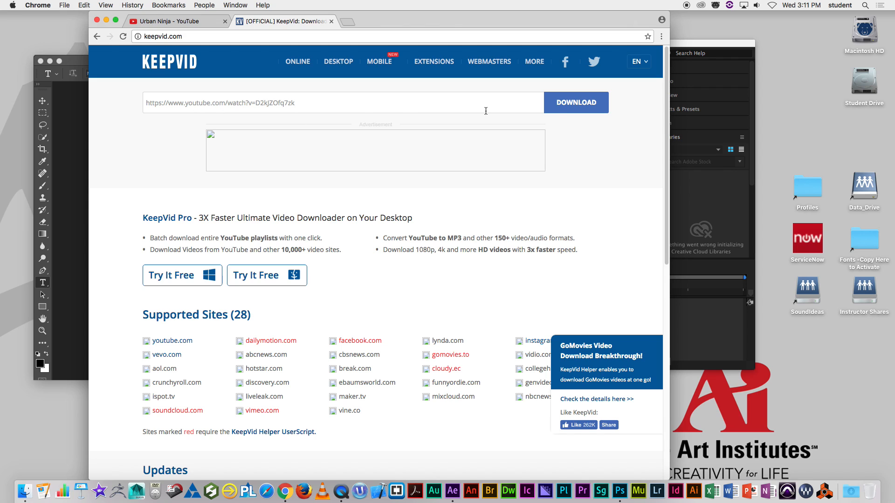
{"action": "left_click", "coordinate": [576, 105]}
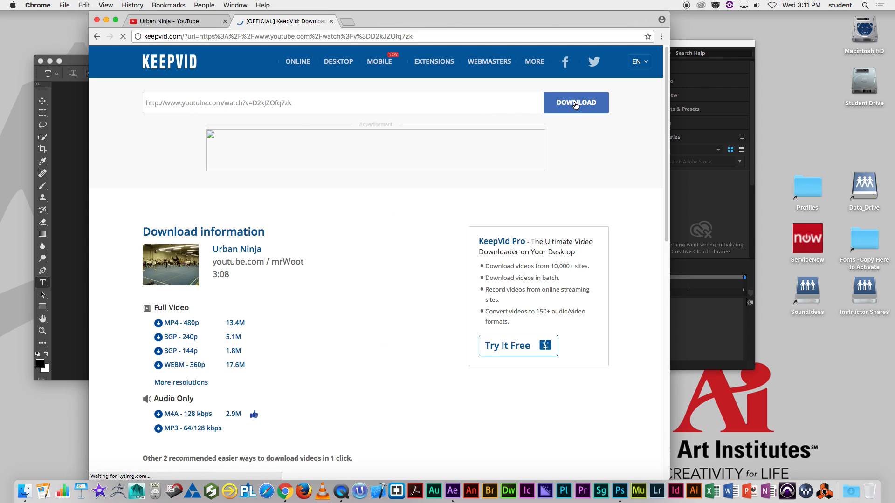
{"action": "left_click", "coordinate": [176, 326]}
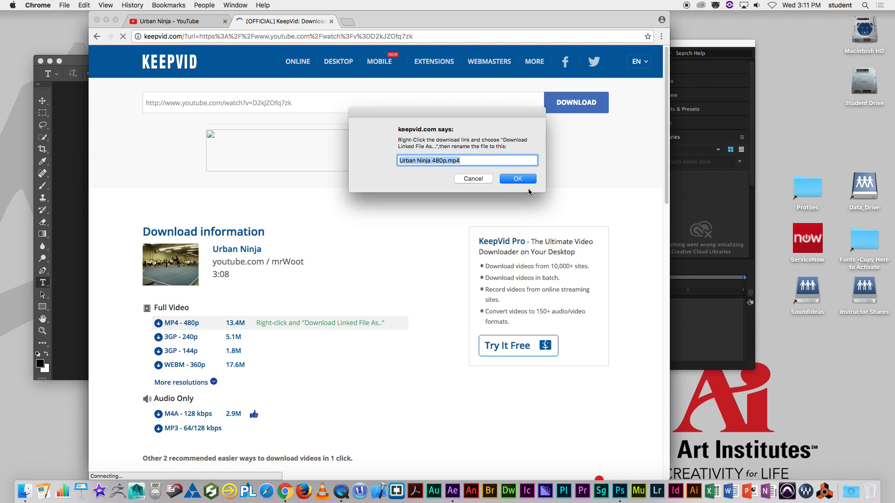
{"action": "left_click", "coordinate": [513, 180]}
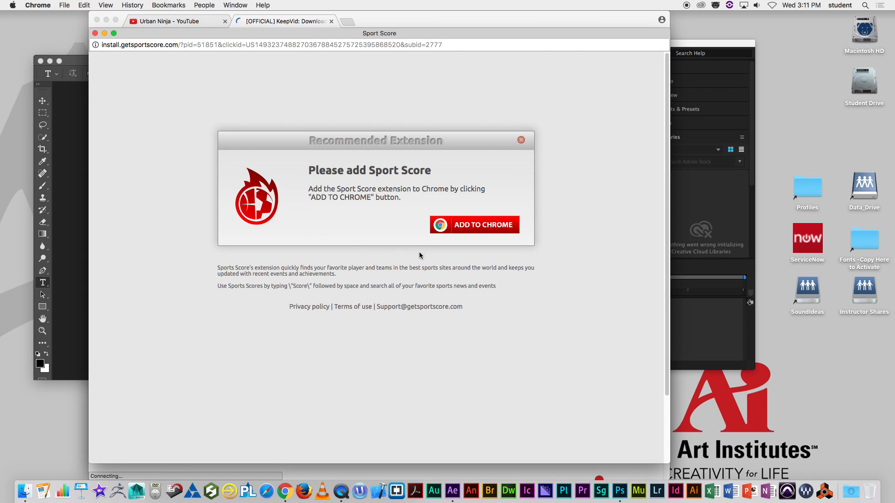
- Close the KeepVid tab and the Sport Score pop-up window, keeping the YouTube window in view
{"action": "left_click", "coordinate": [332, 22]}
{"action": "left_click", "coordinate": [332, 22]}
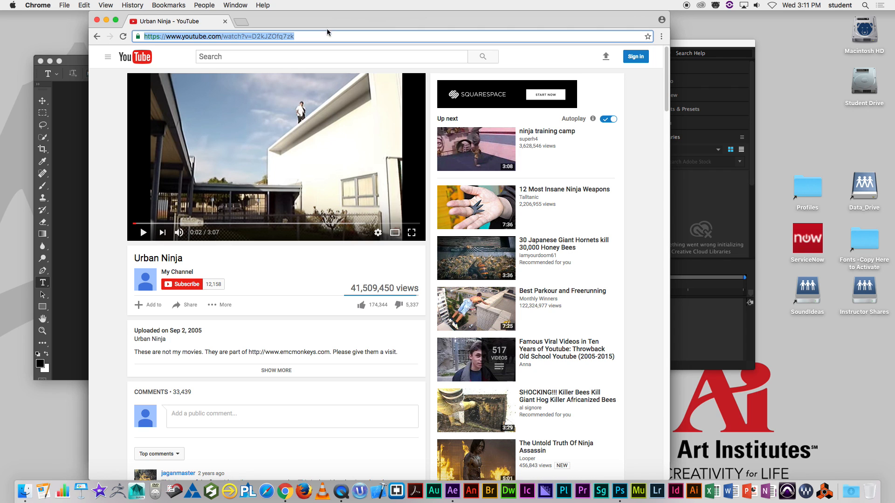
{"action": "left_click_drag", "start_coordinate": [274, 25], "coordinate": [345, 259]}
{"action": "left_click", "coordinate": [128, 40]}
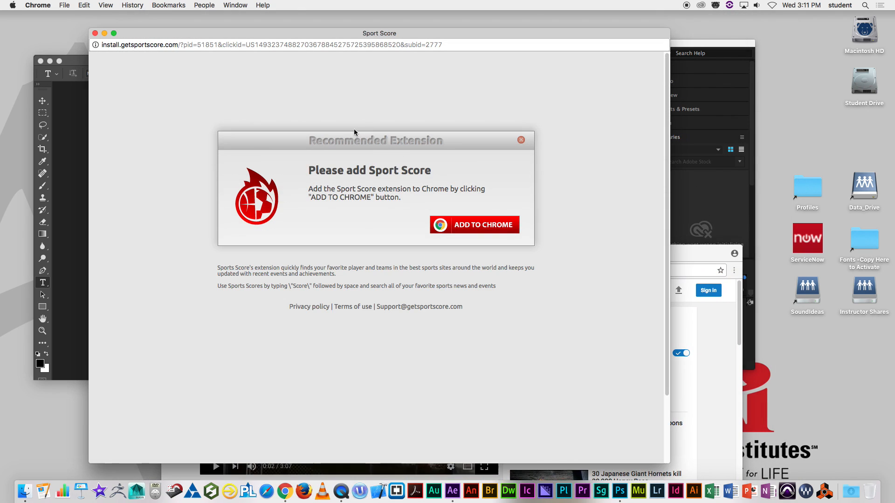
{"action": "left_click", "coordinate": [95, 33]}
{"action": "left_click_drag", "start_coordinate": [445, 258], "coordinate": [400, 26]}
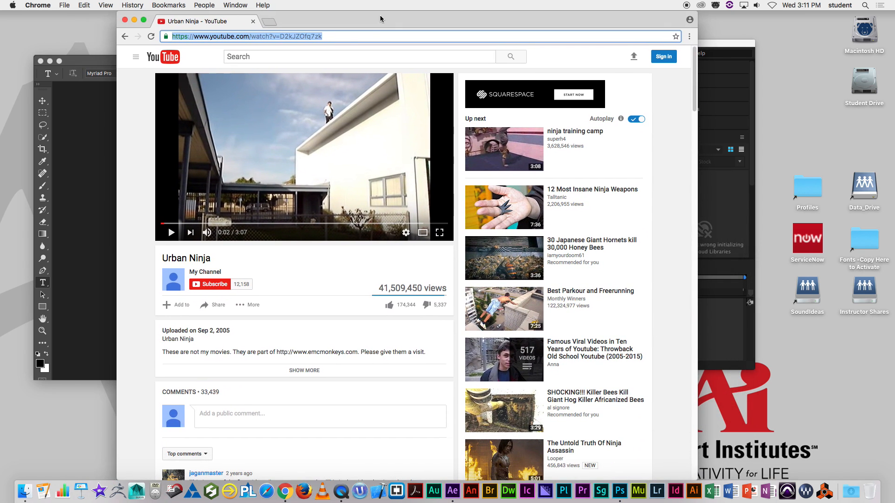
- Load keepvid.com in a new browser tab, stopping and retrying the page while it hangs
{"action": "left_click", "coordinate": [272, 24]}
{"action": "type", "text": "ke"}
{"action": "key", "text": "Return"}
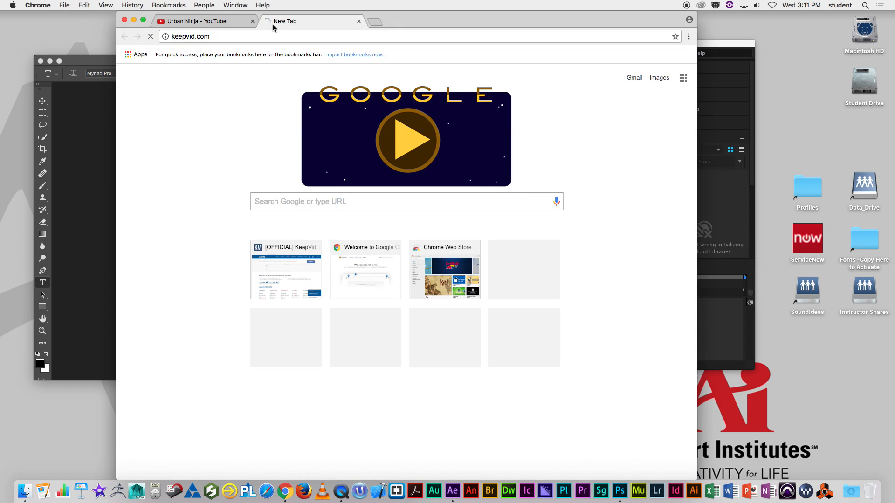
{"action": "left_click_drag", "start_coordinate": [403, 27], "coordinate": [444, 20]}
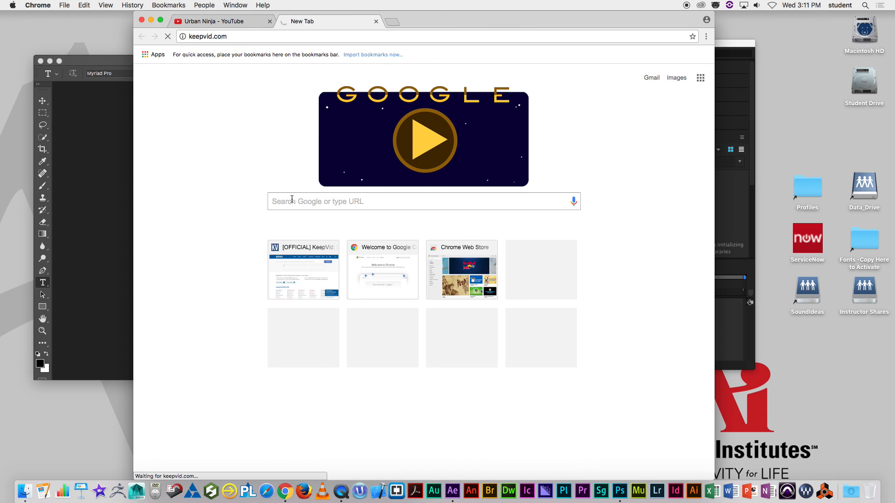
{"action": "left_click", "coordinate": [168, 37]}
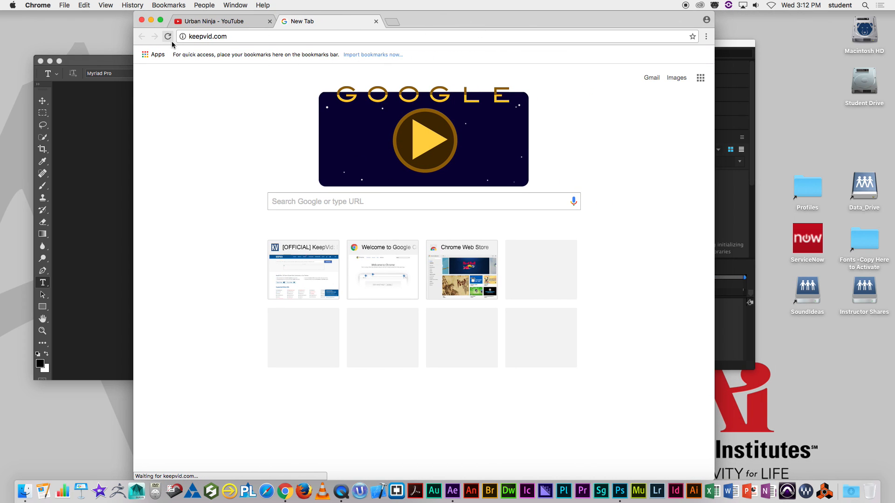
{"action": "left_click", "coordinate": [239, 39]}
{"action": "left_click", "coordinate": [244, 36]}
{"action": "key", "text": "Return"}
- Open clipconverter.cc in another new tab and enter the copied YouTube link as the video URL
{"action": "left_click", "coordinate": [234, 25]}
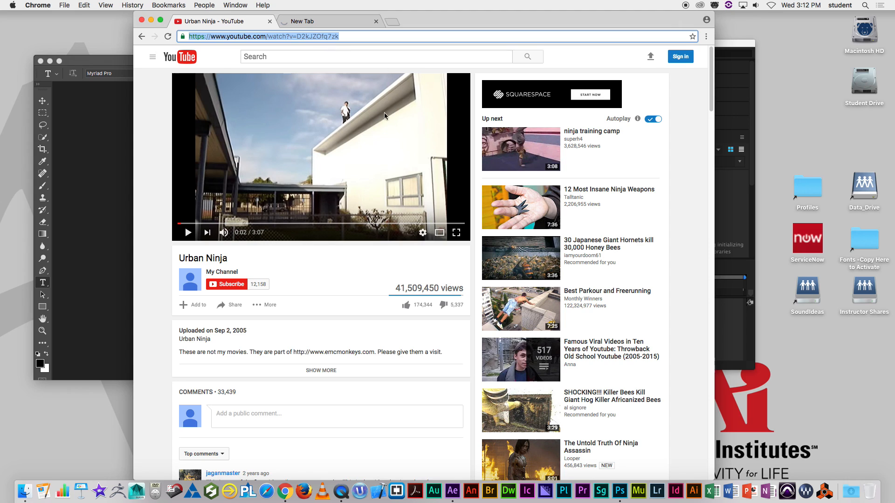
{"action": "left_click", "coordinate": [392, 22]}
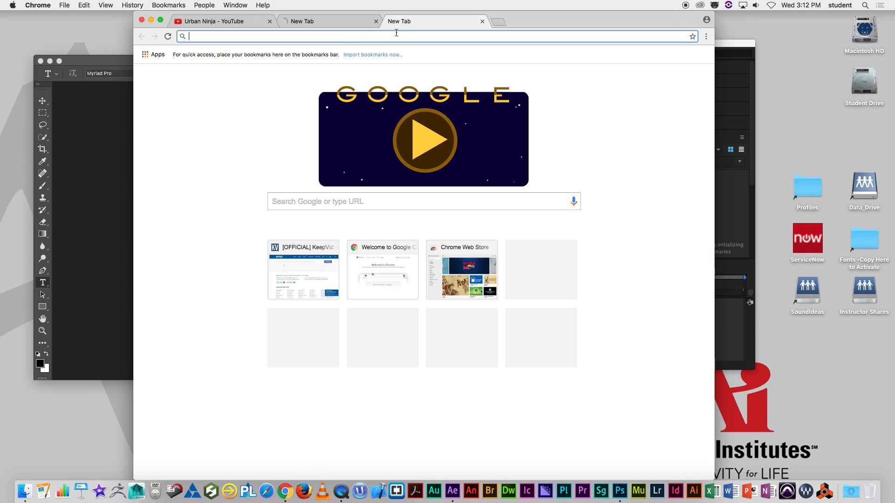
{"action": "type", "text": "clip"}
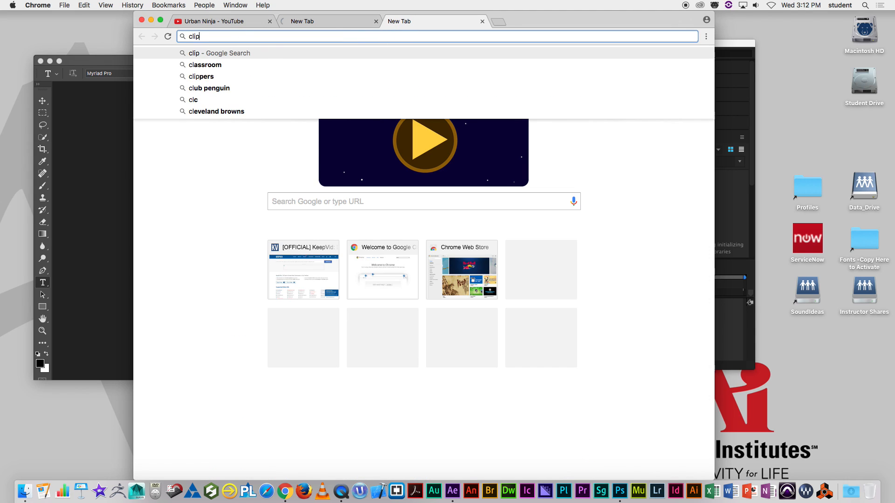
{"action": "type", "text": "converter.cc"}
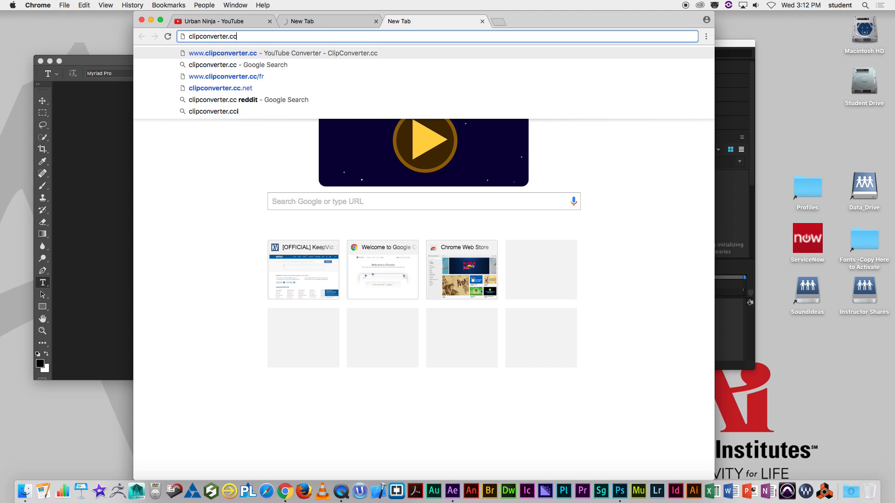
{"action": "key", "text": "Return"}
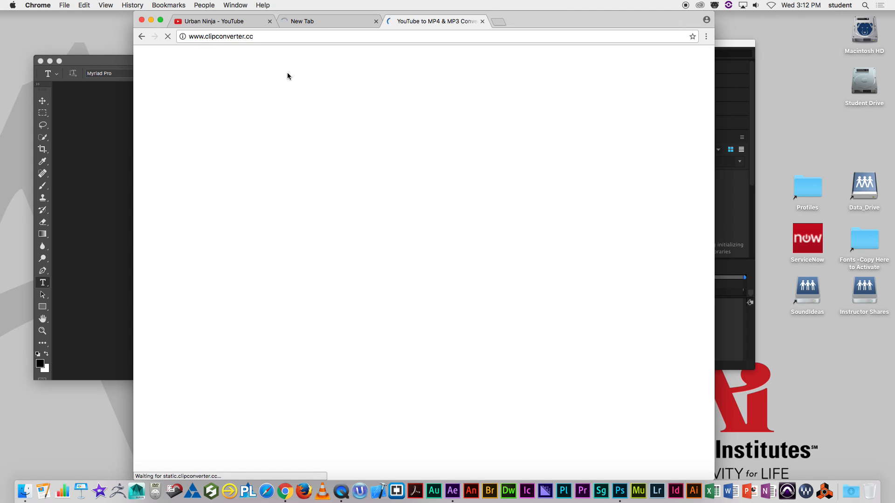
{"action": "key", "text": "super+v"}
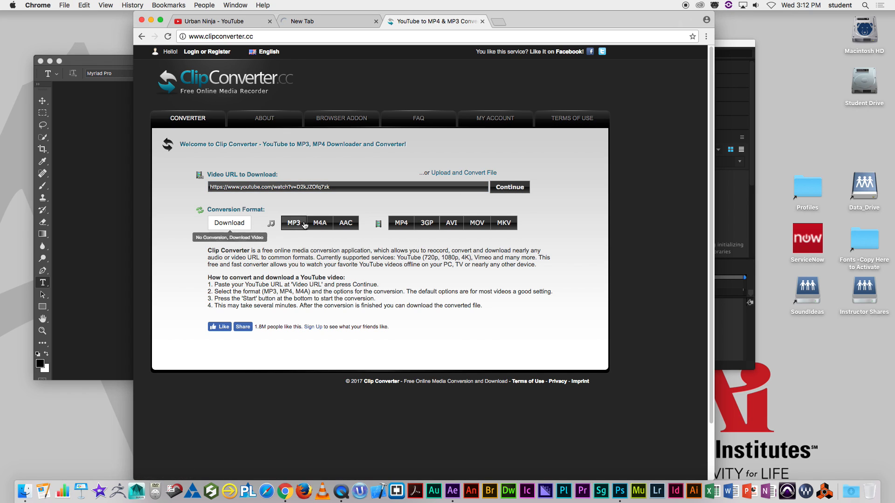
- Try to fetch the video from ClipConverter with the no-conversion Download format, and close the Flash Player update pop-up
{"action": "left_click", "coordinate": [400, 224]}
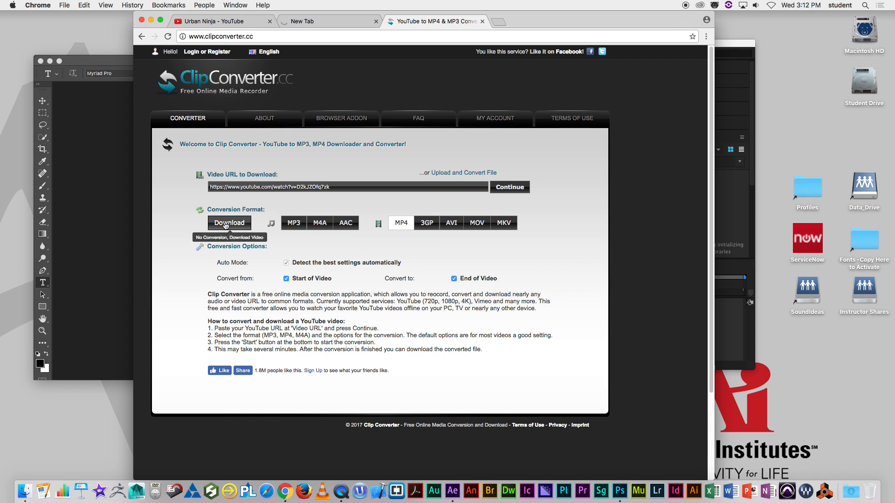
{"action": "left_click", "coordinate": [210, 227]}
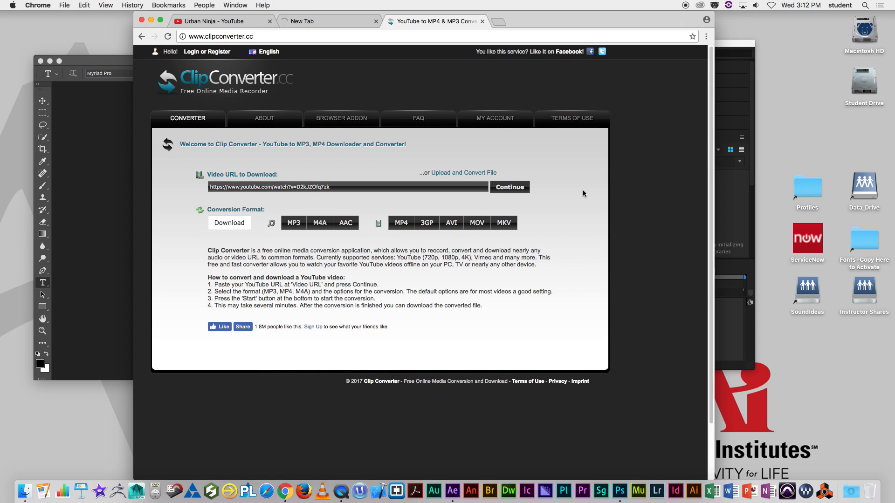
{"action": "left_click", "coordinate": [510, 187]}
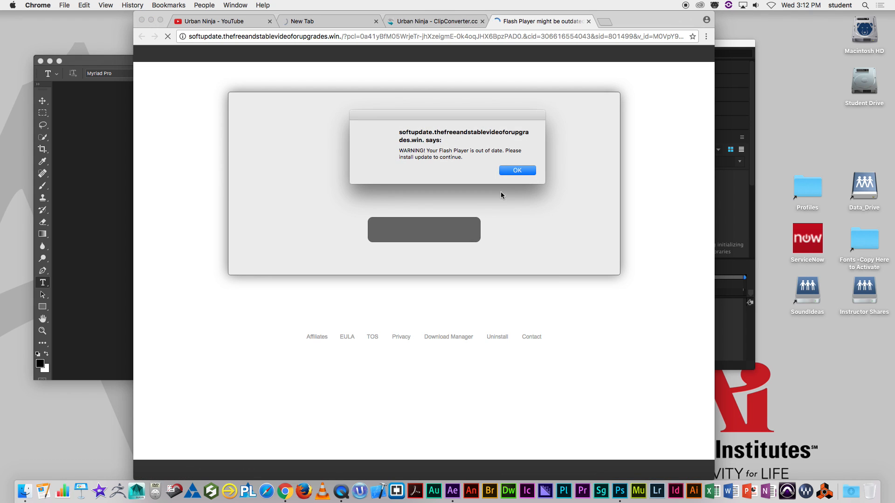
{"action": "left_click", "coordinate": [529, 171]}
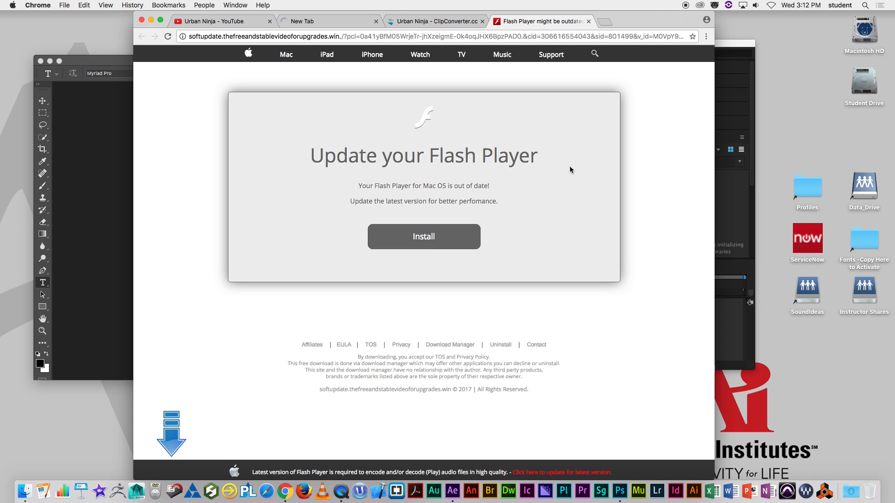
{"action": "left_click", "coordinate": [589, 22]}
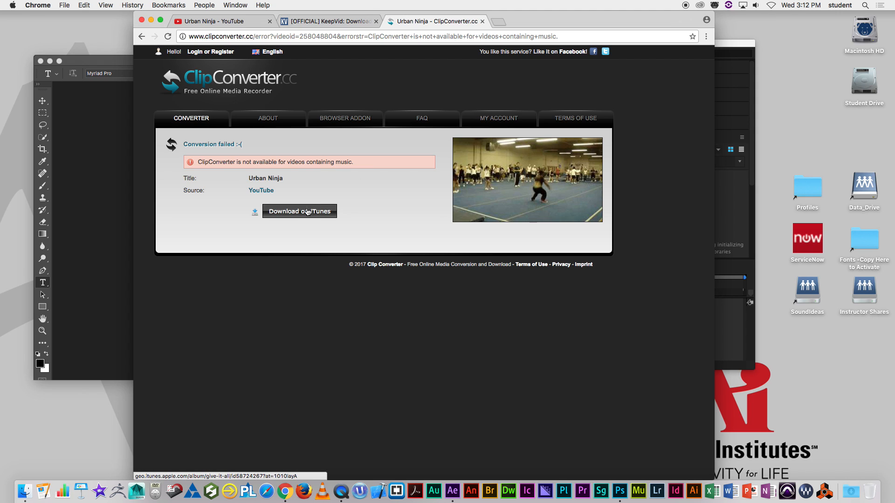
{"action": "left_click", "coordinate": [315, 26]}
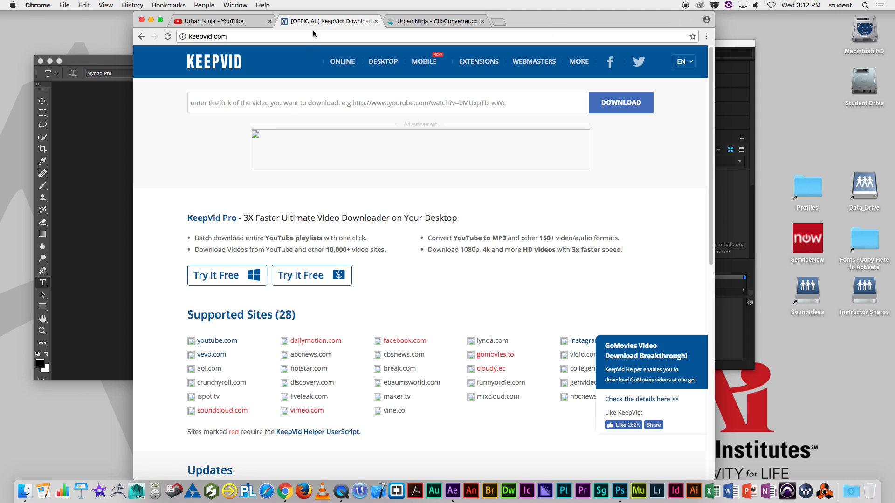
{"action": "left_click", "coordinate": [258, 109]}
{"action": "type", "text": "https://www.youtube.com/watch?v=D2kJZOfq7zk"}
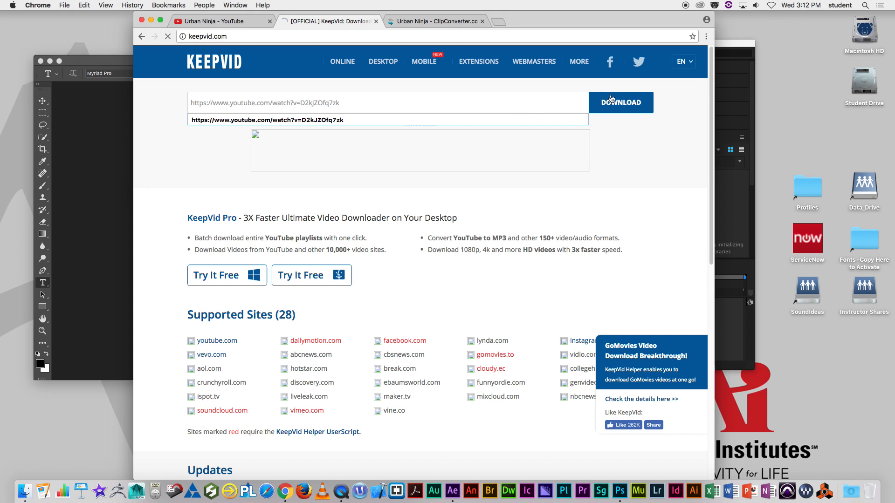
{"action": "left_click", "coordinate": [606, 102]}
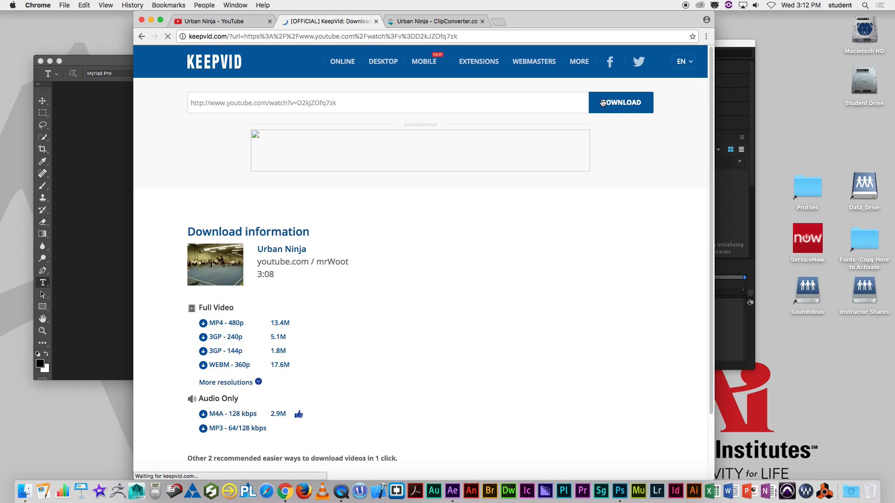
- Save the linked MP4 480p video file to the Desktop under the name parkour
{"action": "right_click", "coordinate": [225, 325]}
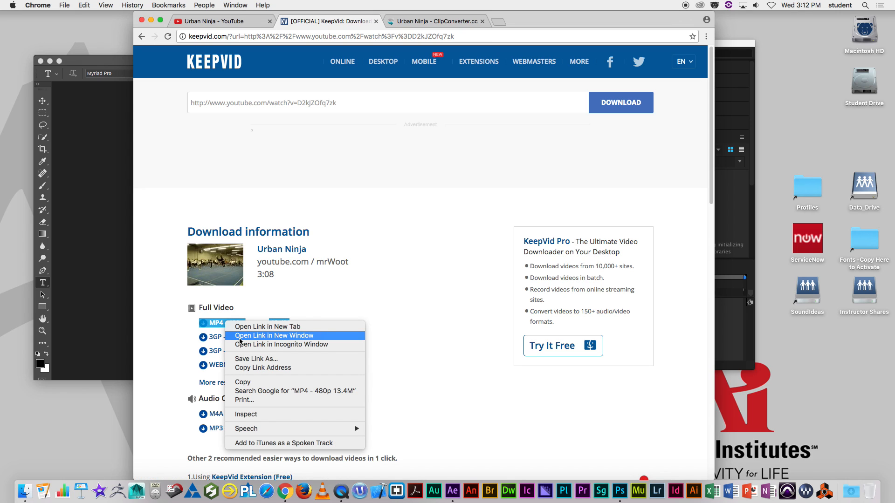
{"action": "left_click", "coordinate": [250, 360]}
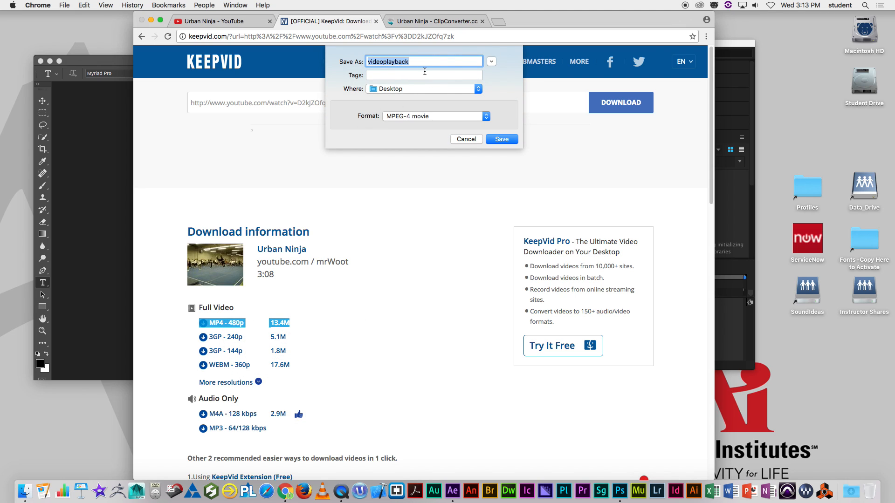
{"action": "type", "text": "parkour"}
{"action": "left_click", "coordinate": [501, 139]}
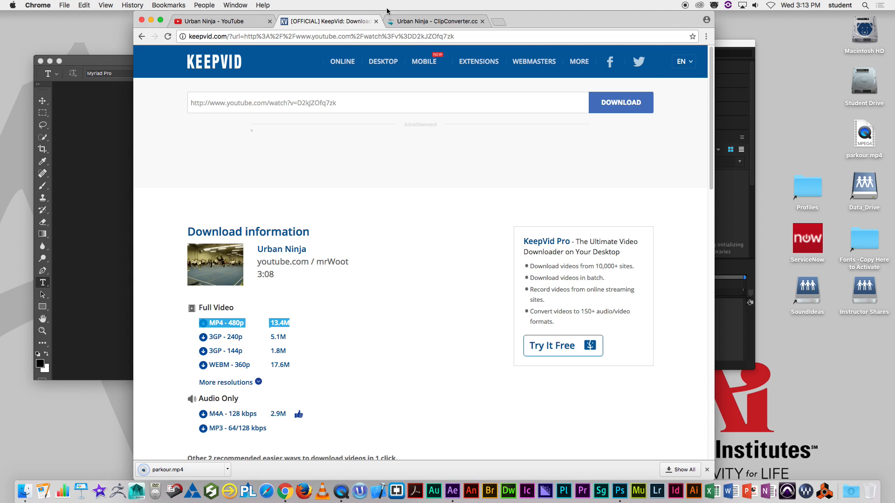
- Minimize the browser, switch to Photoshop and enlarge its window to fill the screen
{"action": "left_click", "coordinate": [151, 21]}
{"action": "left_click", "coordinate": [248, 64]}
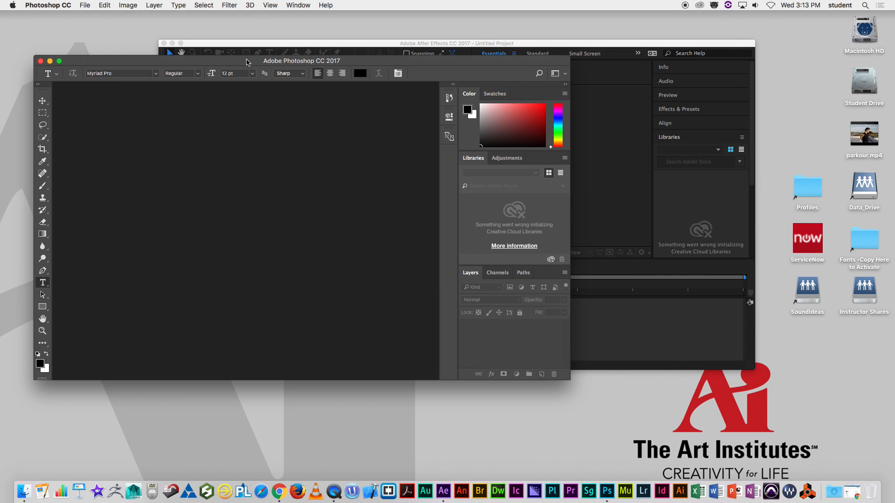
{"action": "left_click_drag", "start_coordinate": [232, 61], "coordinate": [232, 23]}
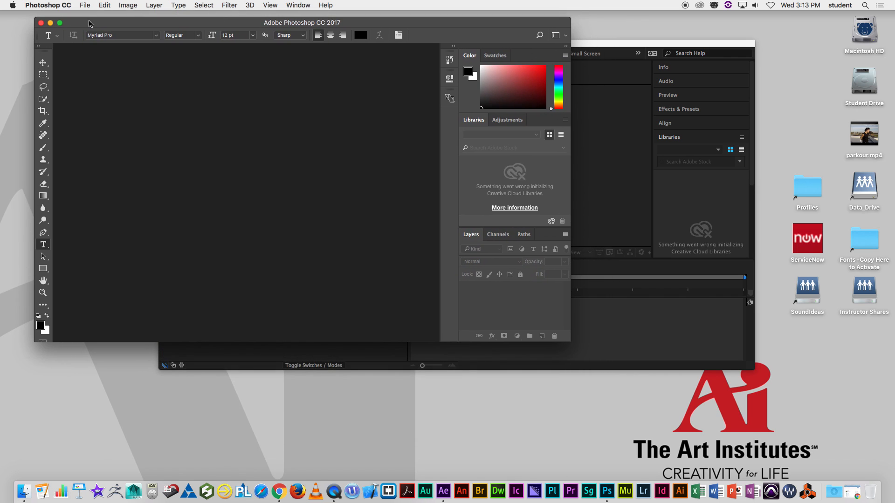
{"action": "left_click", "coordinate": [60, 22]}
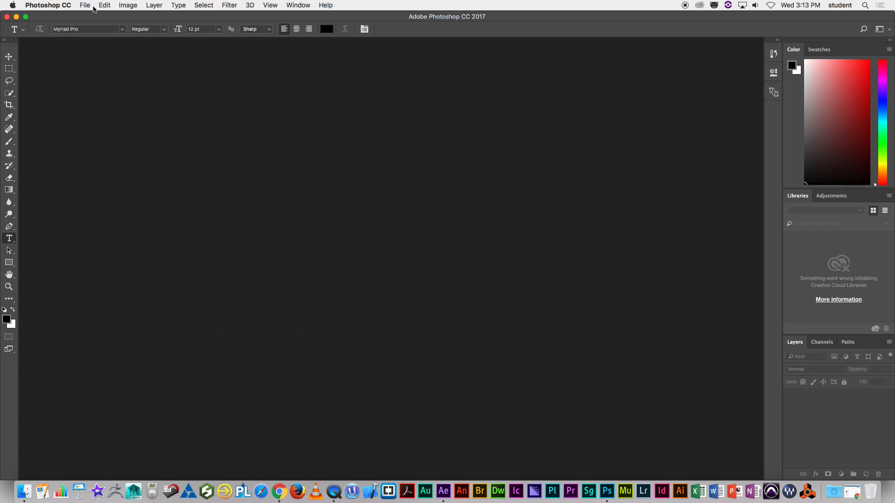
- Create a new document from the Film & Video preset HDV/HDTV 720p, 1280 x 720 px at 72 ppi
{"action": "left_click", "coordinate": [150, 6]}
{"action": "left_click", "coordinate": [154, 4]}
{"action": "left_click", "coordinate": [85, 5]}
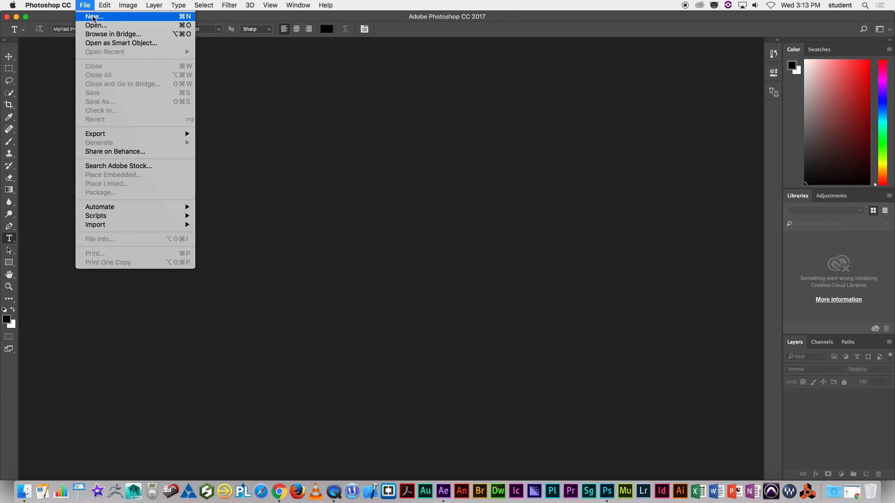
{"action": "left_click", "coordinate": [95, 18]}
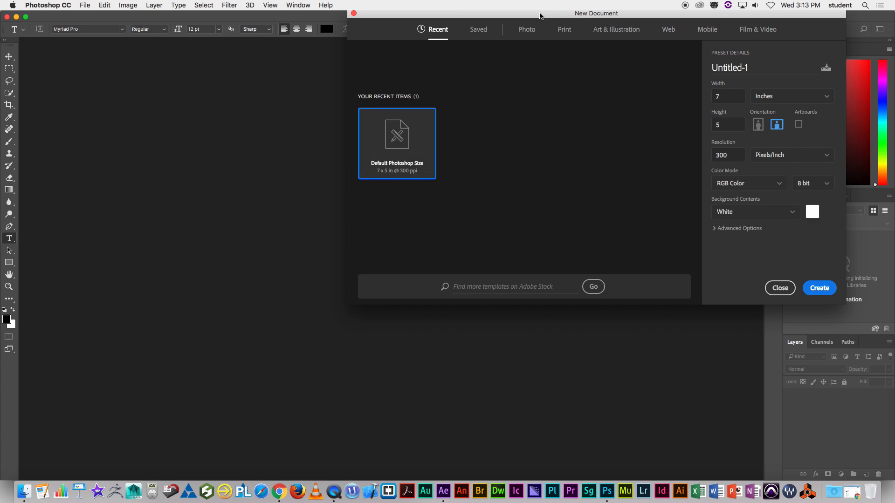
{"action": "left_click_drag", "start_coordinate": [540, 18], "coordinate": [351, 19]}
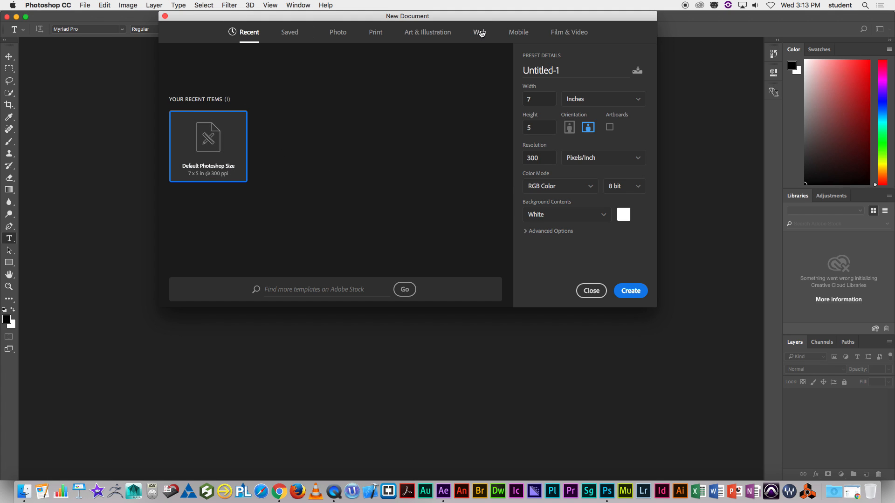
{"action": "left_click", "coordinate": [558, 35]}
{"action": "left_click", "coordinate": [288, 100]}
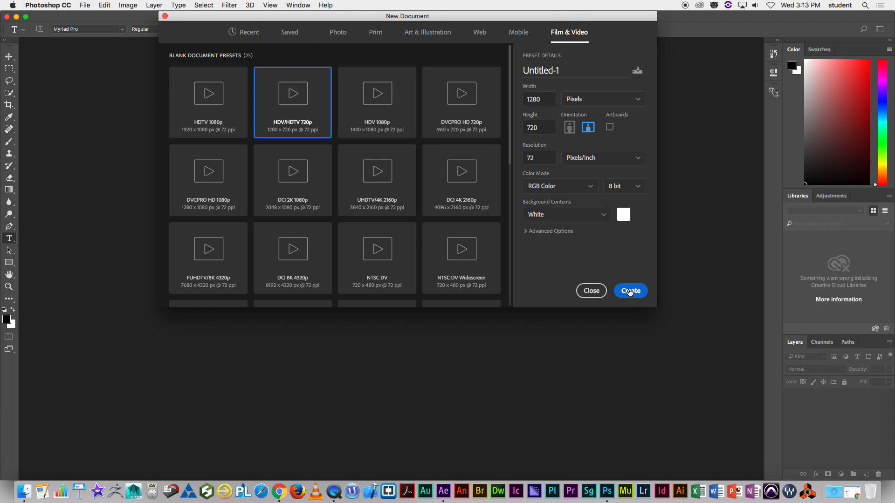
{"action": "left_click", "coordinate": [630, 291]}
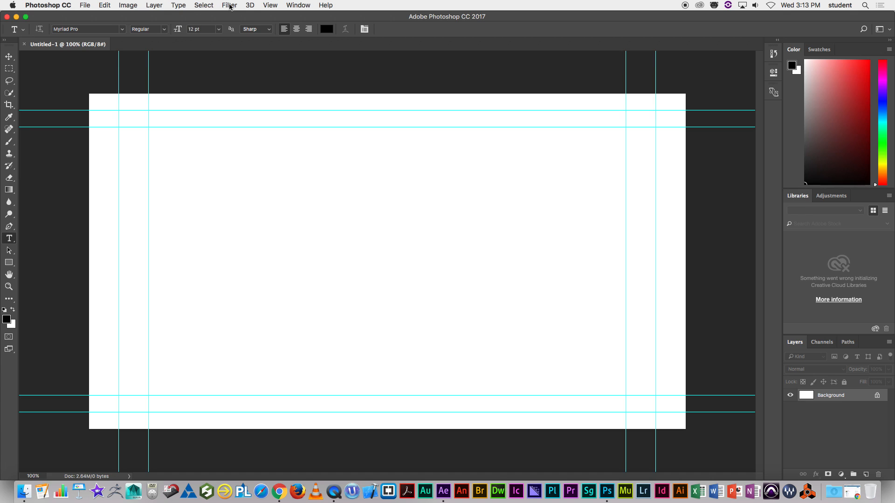
- Show the Timeline panel and create a video timeline for the document
{"action": "left_click", "coordinate": [229, 6]}
{"action": "mouse_move", "coordinate": [276, 5]}
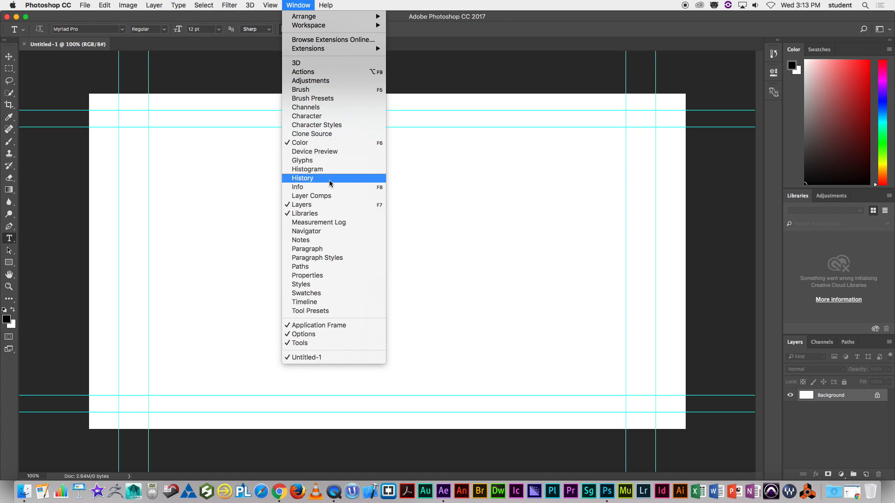
{"action": "left_click", "coordinate": [327, 303]}
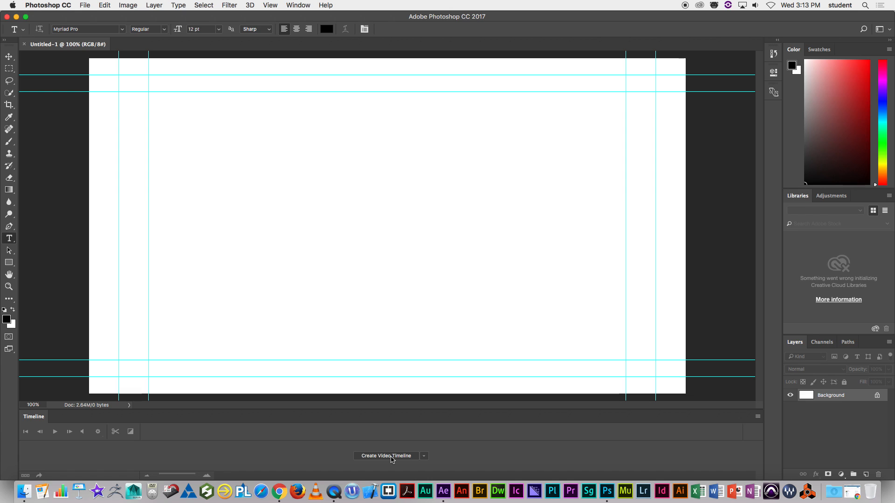
{"action": "left_click", "coordinate": [400, 457]}
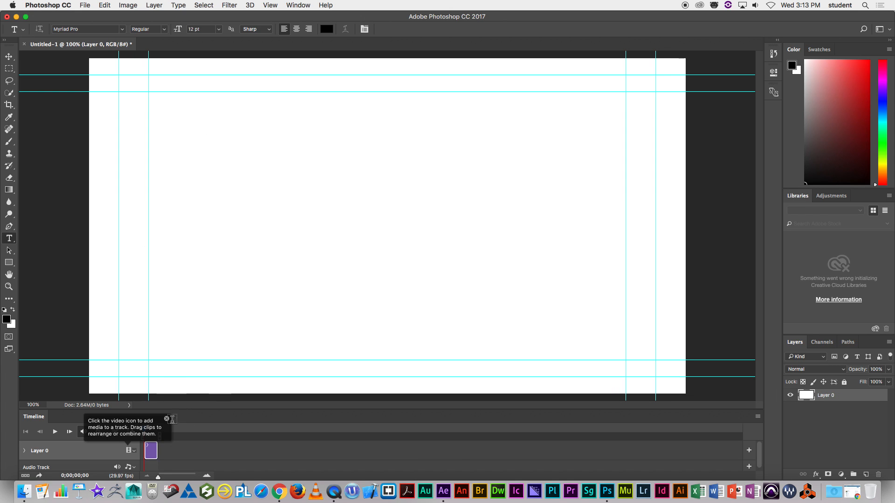
- Hide the Color and Libraries panels
{"action": "left_click", "coordinate": [298, 5]}
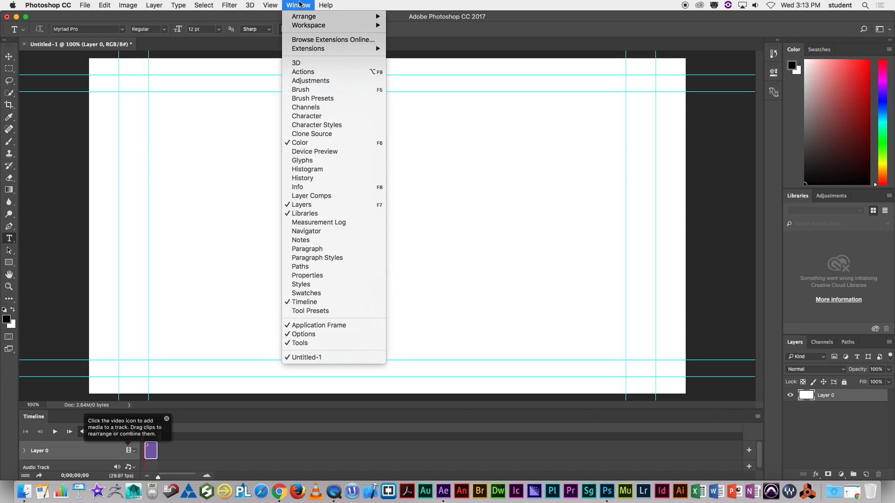
{"action": "left_click", "coordinate": [308, 143]}
{"action": "left_click", "coordinate": [300, 5]}
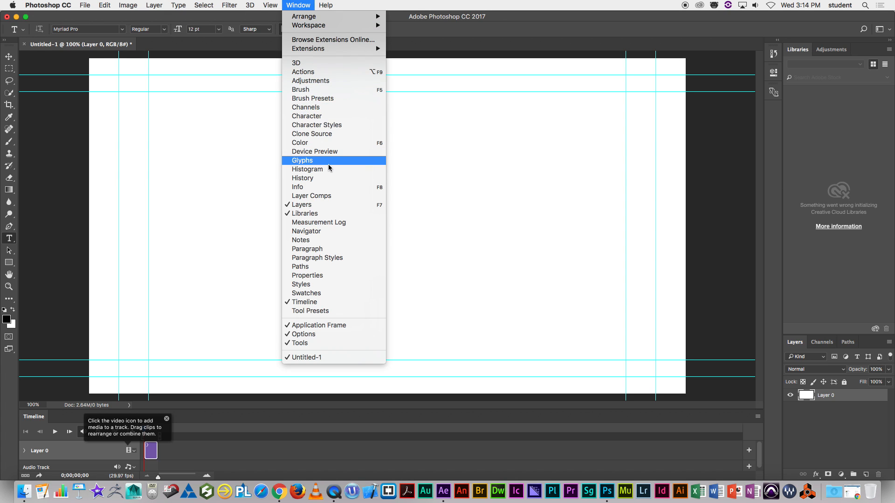
{"action": "left_click", "coordinate": [317, 212]}
- Show the History panel and make it taller to fit more entries
{"action": "left_click", "coordinate": [296, 5]}
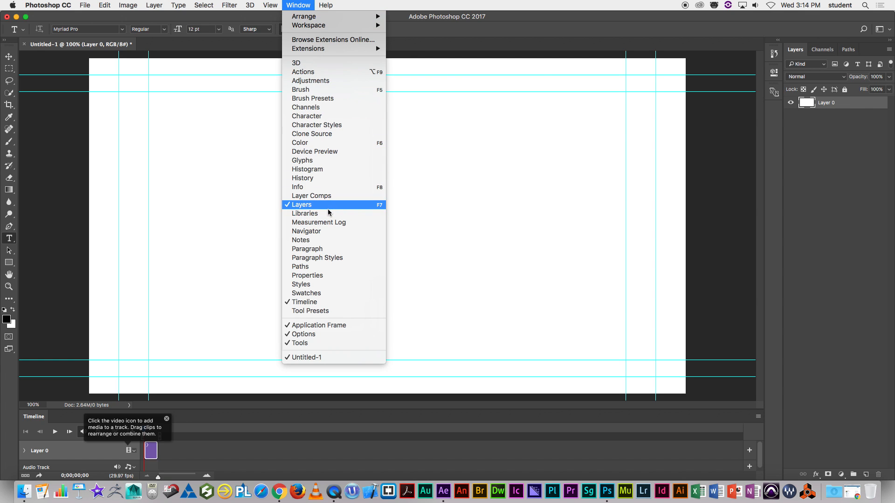
{"action": "left_click", "coordinate": [303, 178]}
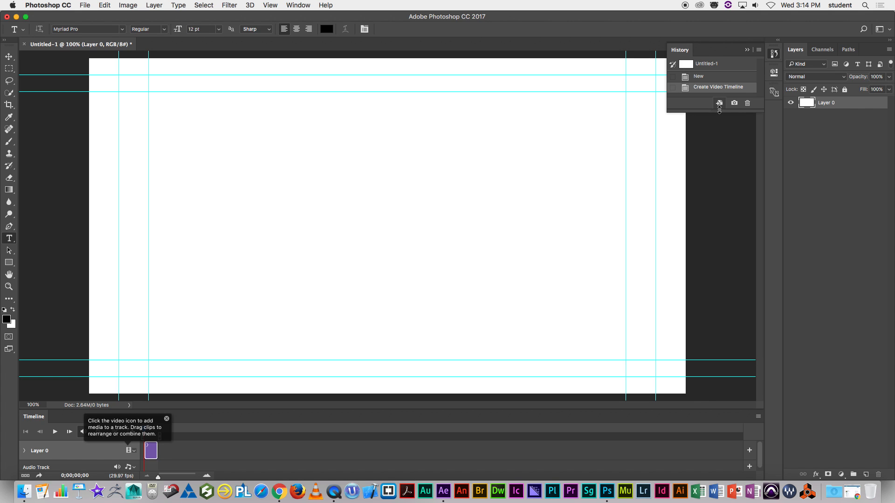
{"action": "left_click_drag", "start_coordinate": [720, 111], "coordinate": [720, 151]}
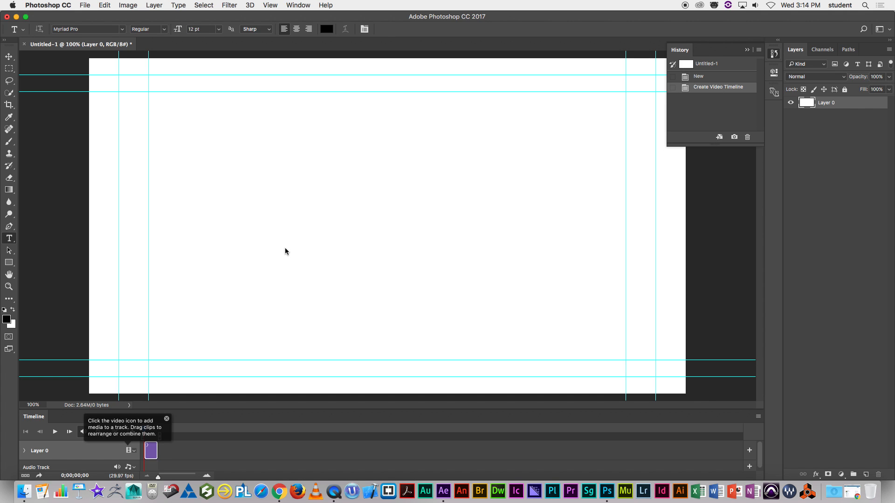
- Set the end of the timeline's work area to frame 15
{"action": "mouse_move", "coordinate": [158, 478]}
{"action": "left_mouse_down"}
{"action": "mouse_move", "coordinate": [181, 477]}
{"action": "mouse_move", "coordinate": [168, 476]}
{"action": "left_mouse_up"}
{"action": "left_click_drag", "start_coordinate": [313, 437], "coordinate": [164, 437]}
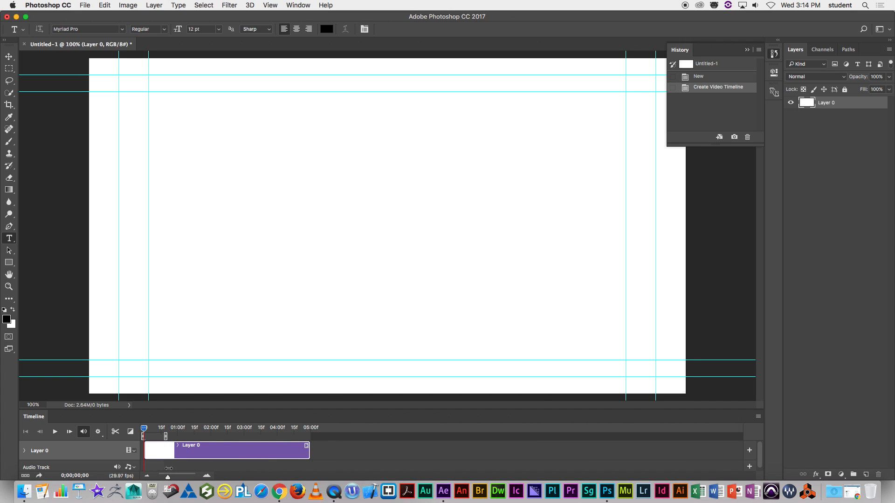
{"action": "left_click_drag", "start_coordinate": [169, 478], "coordinate": [174, 478]}
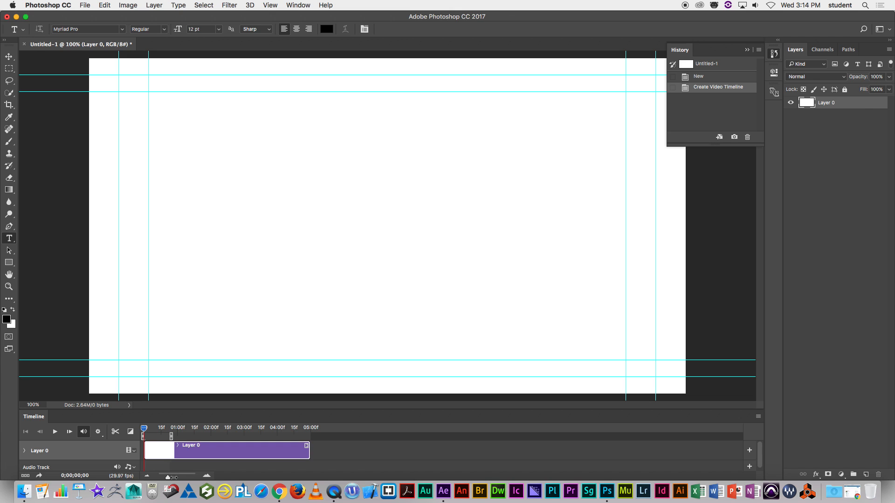
{"action": "left_click", "coordinate": [200, 467]}
{"action": "left_click", "coordinate": [182, 478]}
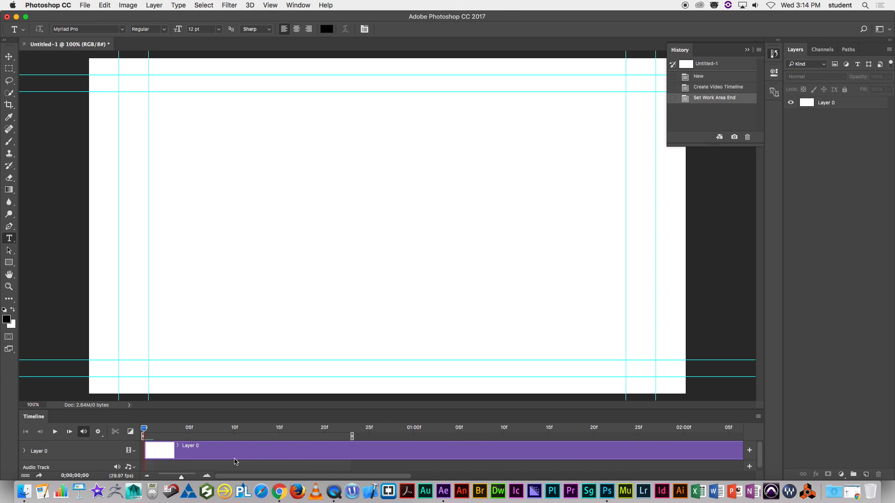
{"action": "left_click_drag", "start_coordinate": [353, 436], "coordinate": [154, 452]}
{"action": "left_click_drag", "start_coordinate": [181, 478], "coordinate": [209, 479]}
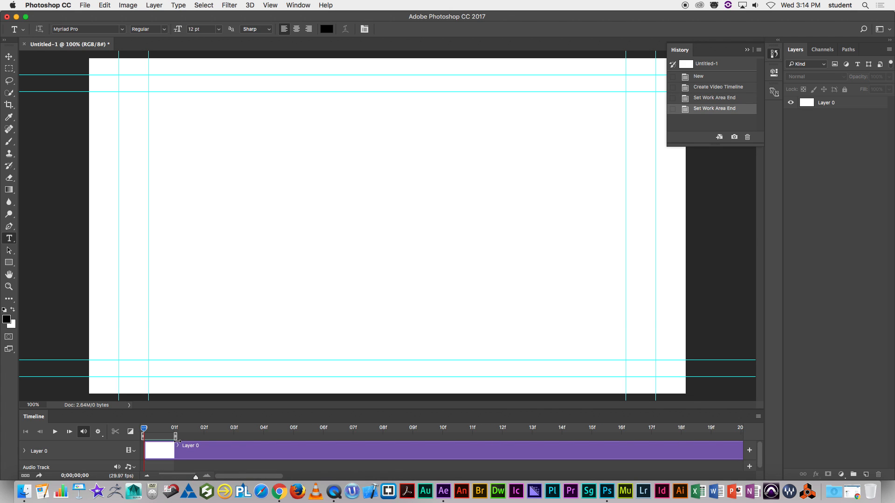
{"action": "left_click_drag", "start_coordinate": [175, 437], "coordinate": [578, 404]}
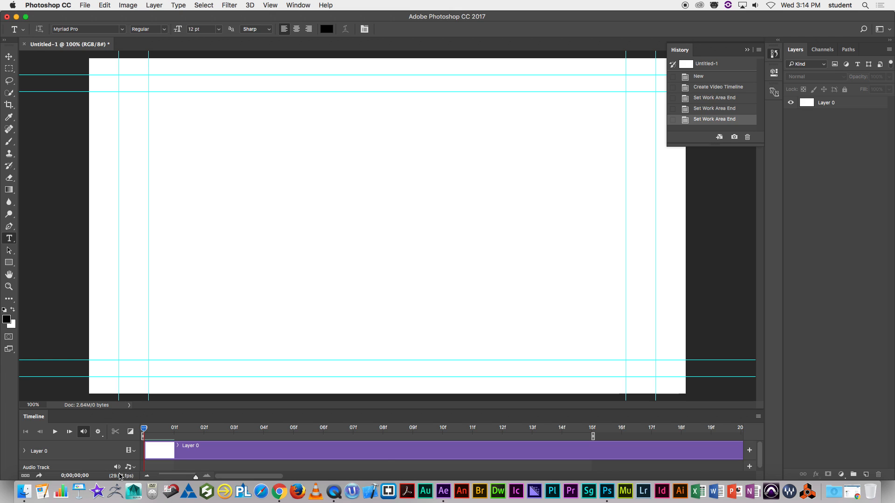
- Set the timeline frame rate to 12 fps
{"action": "left_click", "coordinate": [758, 417]}
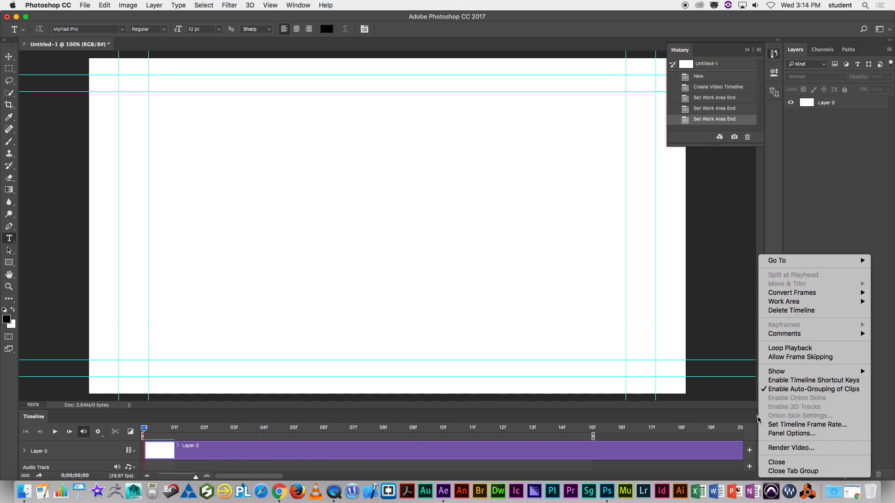
{"action": "left_click", "coordinate": [792, 425]}
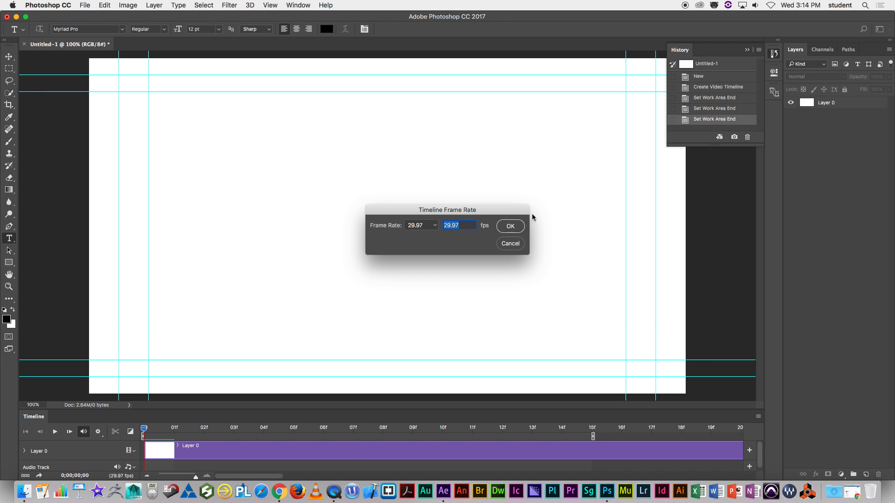
{"action": "type", "text": "12"}
{"action": "left_click", "coordinate": [510, 227]}
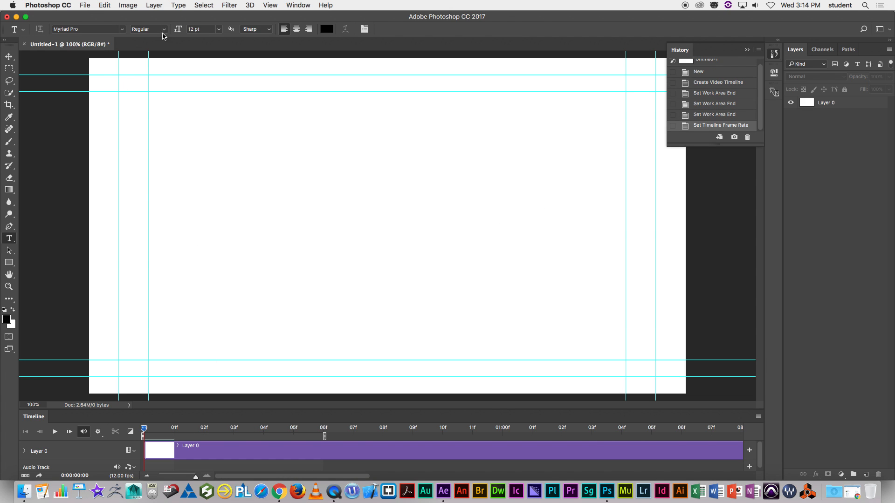
- Add a new video layer from the parkour.mp4 file on the Desktop
{"action": "left_click", "coordinate": [160, 6]}
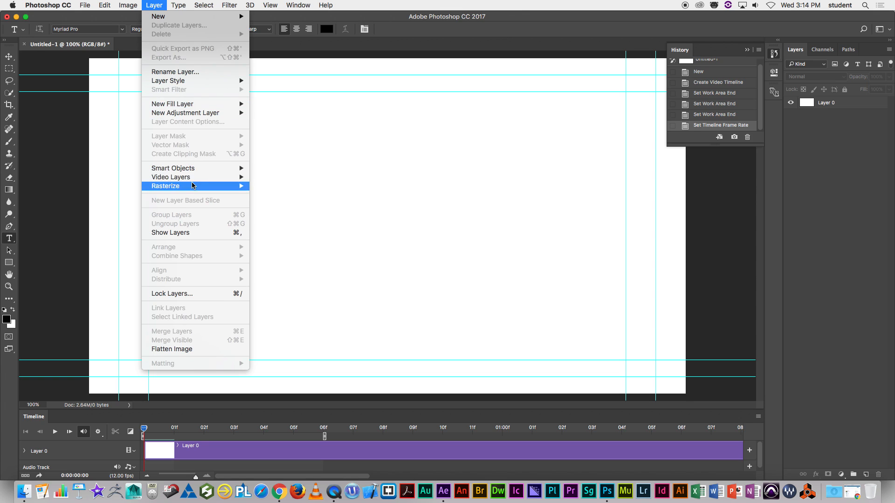
{"action": "mouse_move", "coordinate": [193, 178]}
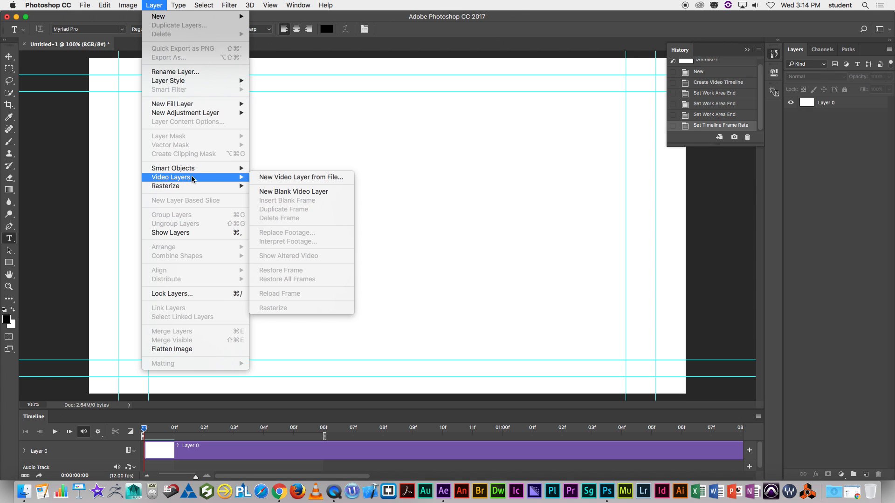
{"action": "left_click", "coordinate": [311, 180]}
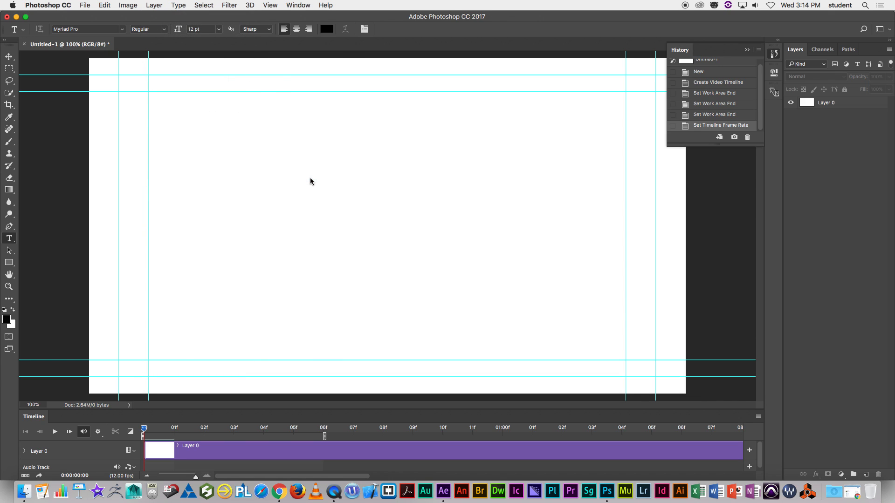
{"action": "left_click", "coordinate": [311, 137]}
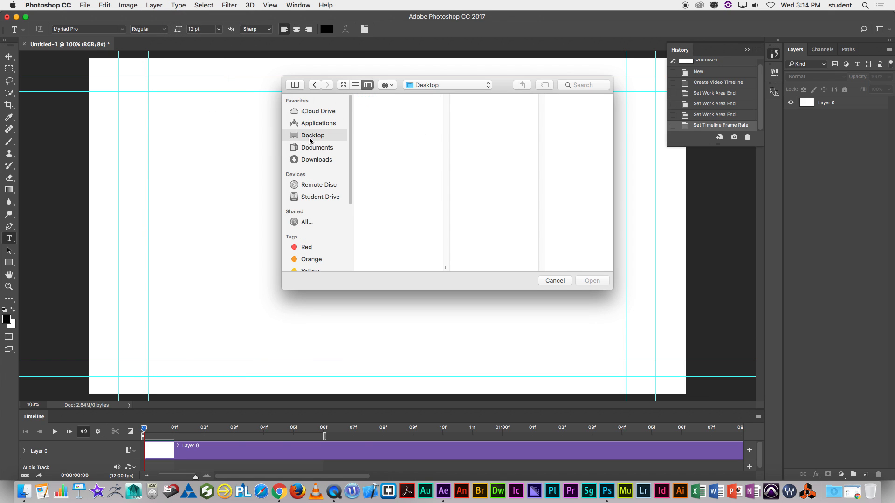
{"action": "left_click", "coordinate": [376, 124]}
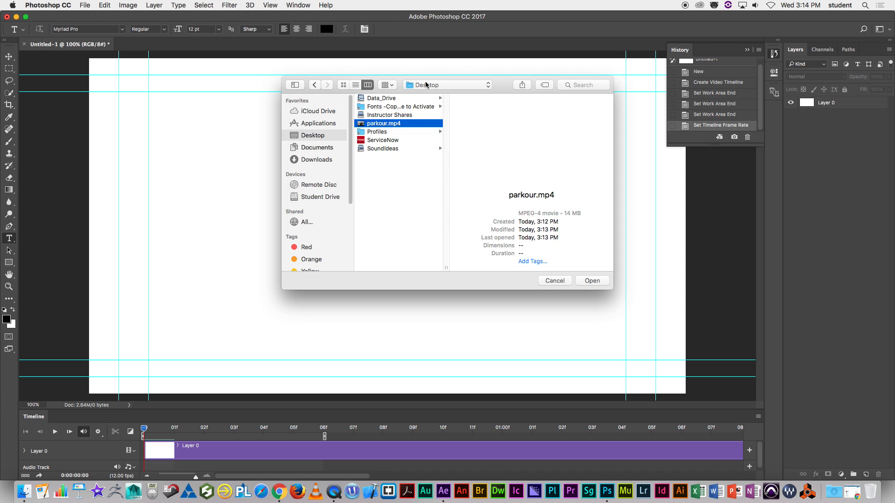
{"action": "left_click", "coordinate": [592, 280]}
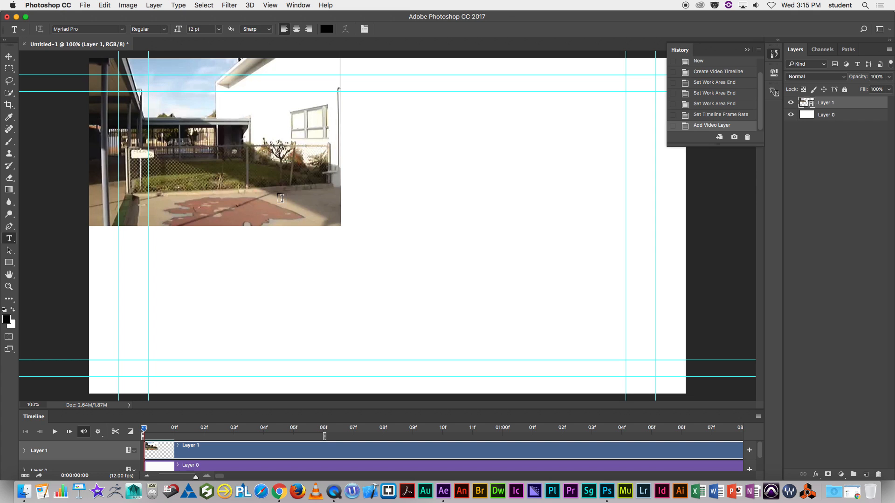
- Convert the video layer to a smart object and scale it with Free Transform to fill the whole canvas
{"action": "key", "text": "super+t"}
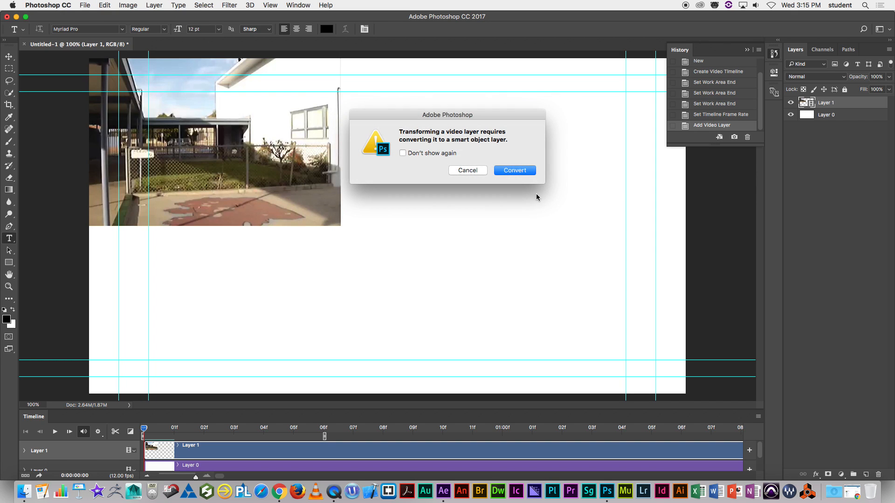
{"action": "left_click", "coordinate": [515, 171]}
{"action": "left_click_drag", "start_coordinate": [341, 226], "coordinate": [685, 393]}
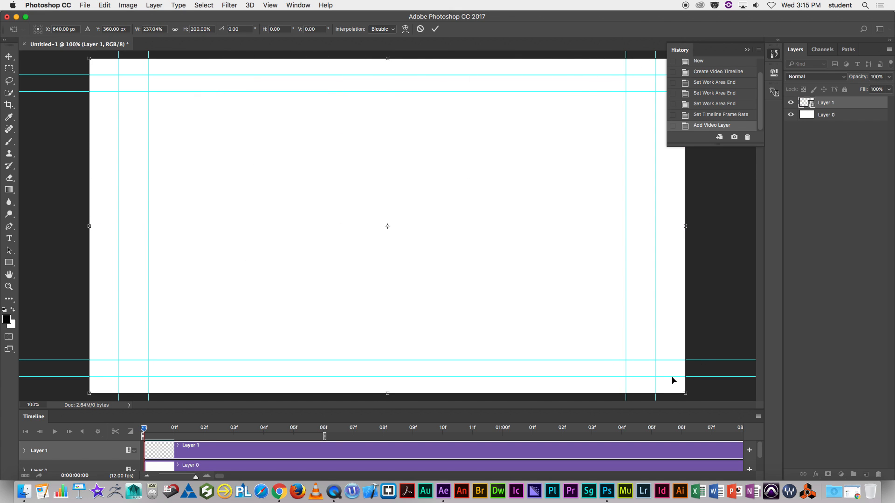
{"action": "key", "text": "Return"}
{"action": "key", "text": "t"}
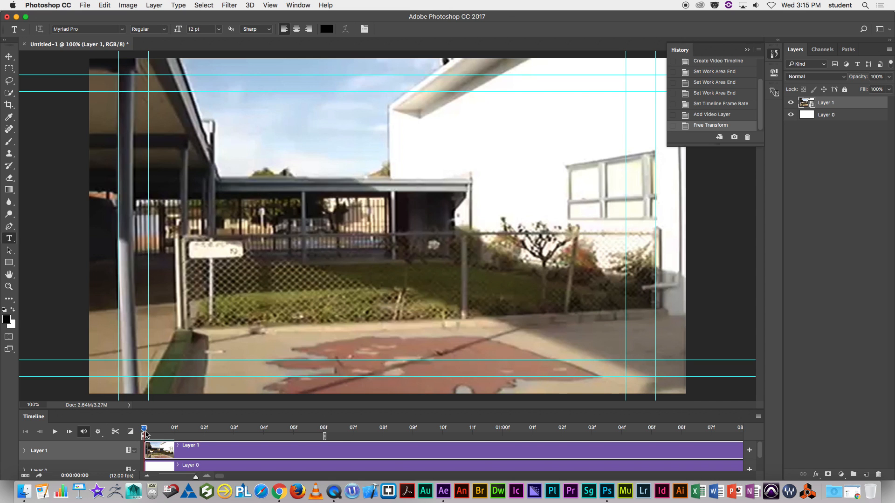
- Slide the Layer 1 video clip earlier on the timeline so the shot of the man crouching on the railing falls at frame 0
{"action": "key", "text": "space"}
{"action": "left_click", "coordinate": [10, 286]}
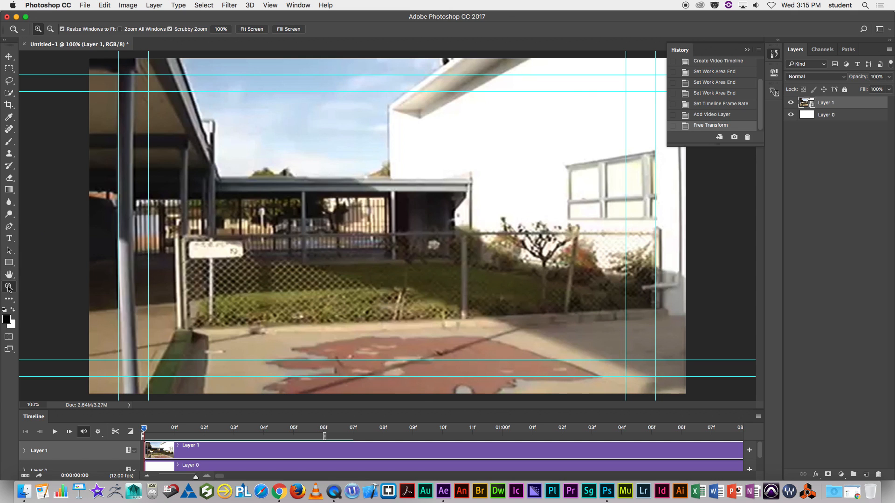
{"action": "left_click", "coordinate": [50, 29]}
{"action": "left_click", "coordinate": [299, 239]}
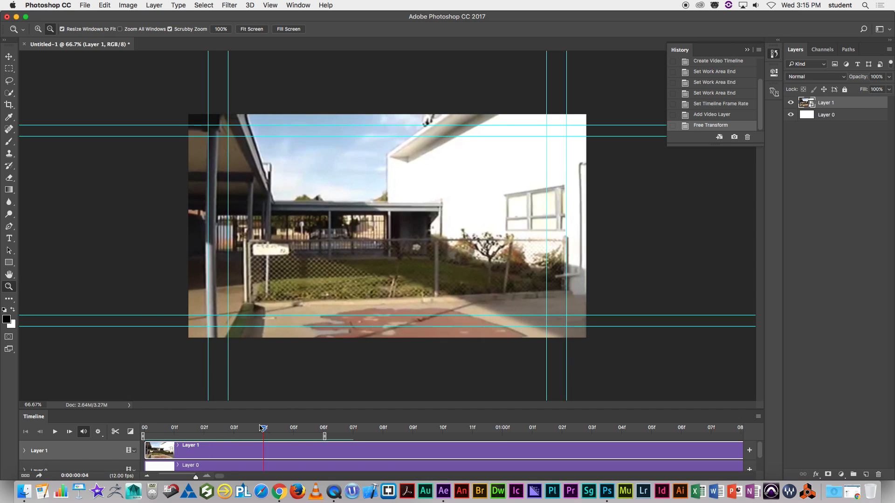
{"action": "left_click_drag", "start_coordinate": [196, 477], "coordinate": [170, 477]}
{"action": "left_click_drag", "start_coordinate": [363, 454], "coordinate": [218, 452]}
{"action": "left_click_drag", "start_coordinate": [422, 452], "coordinate": [200, 455]}
{"action": "left_click_drag", "start_coordinate": [306, 451], "coordinate": [282, 448]}
{"action": "left_click_drag", "start_coordinate": [174, 477], "coordinate": [196, 476]}
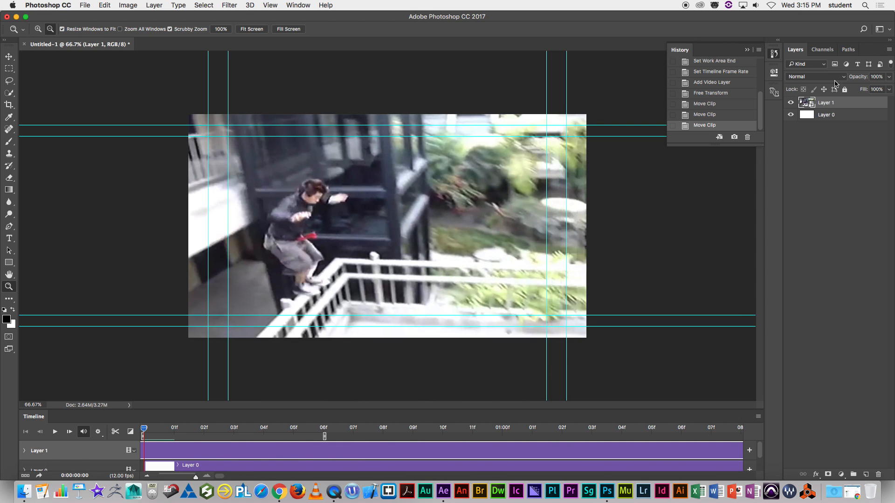
- Rename the video layer Layer 1 as ref_clip and activate the Brush tool
{"action": "type", "text": "ref_clip"}
{"action": "key", "text": "Return"}
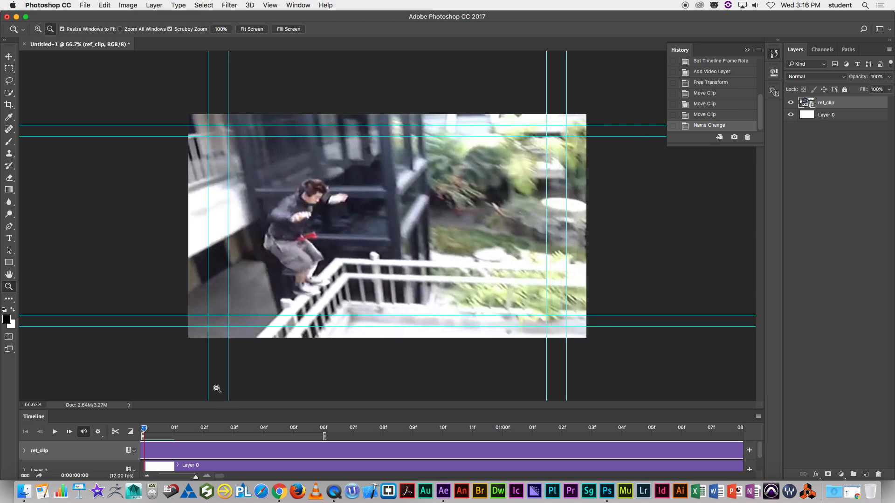
{"action": "left_click", "coordinate": [9, 141]}
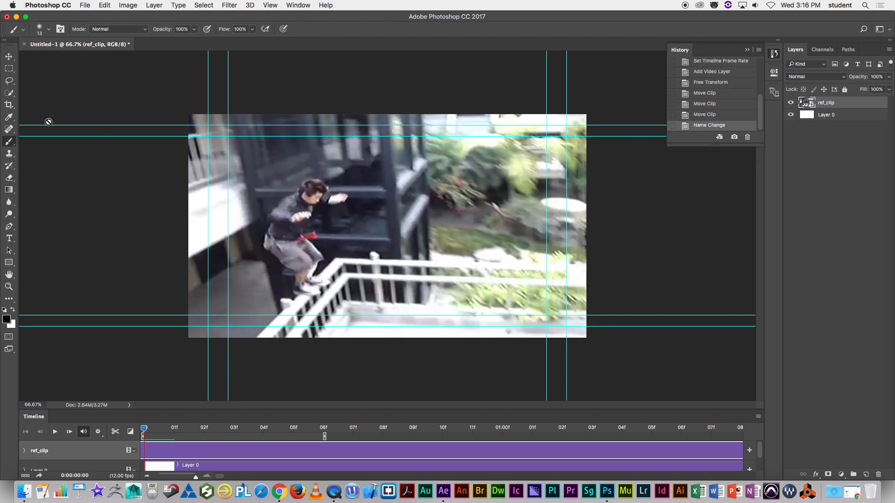
- Append the Brushes tool presets to the Brush tool's preset list and choose the Chalk Build Up preset
{"action": "left_click", "coordinate": [24, 31]}
{"action": "left_click", "coordinate": [118, 46]}
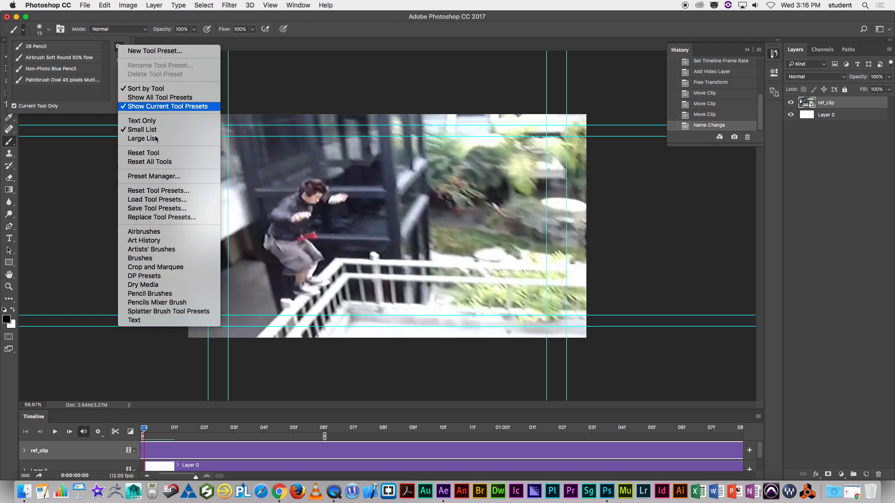
{"action": "left_click", "coordinate": [154, 258]}
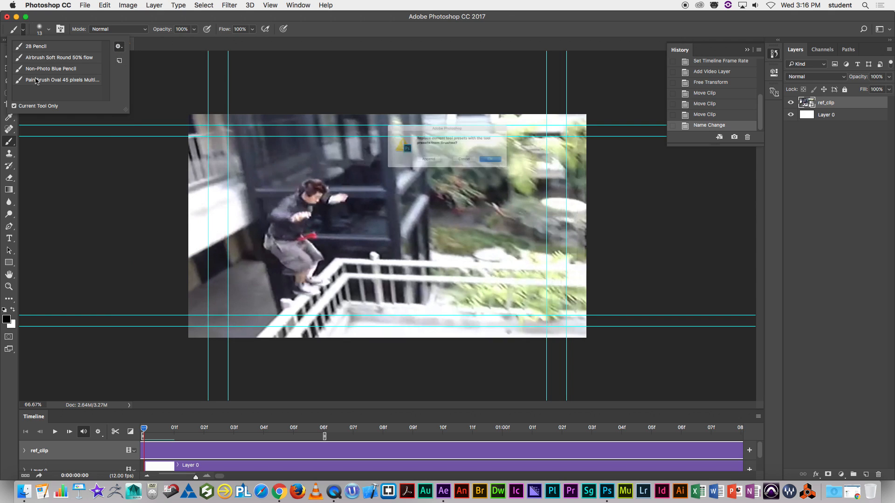
{"action": "left_click", "coordinate": [415, 168]}
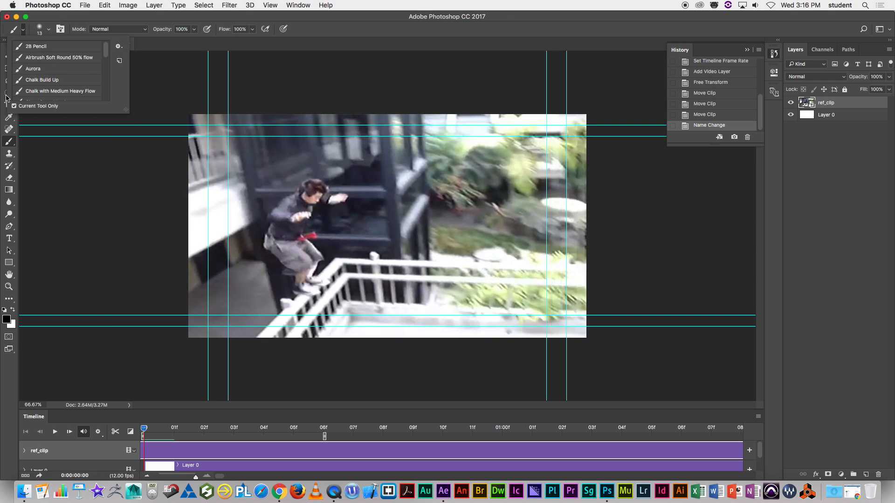
{"action": "left_click", "coordinate": [42, 80]}
- Set the foreground color to a bright magenta
{"action": "left_click", "coordinate": [7, 319]}
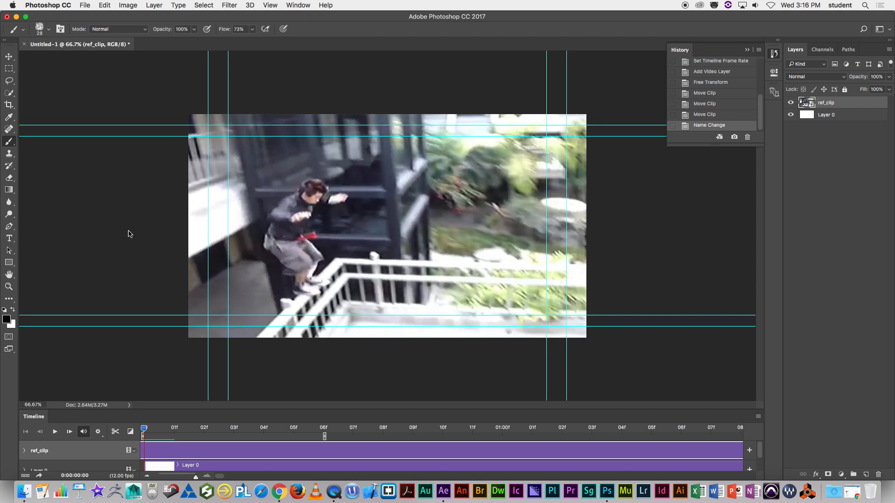
{"action": "left_click_drag", "start_coordinate": [457, 198], "coordinate": [445, 165]}
{"action": "left_click", "coordinate": [516, 162]}
- Add a new blank video layer above ref_clip and name it roto
{"action": "left_click", "coordinate": [154, 6]}
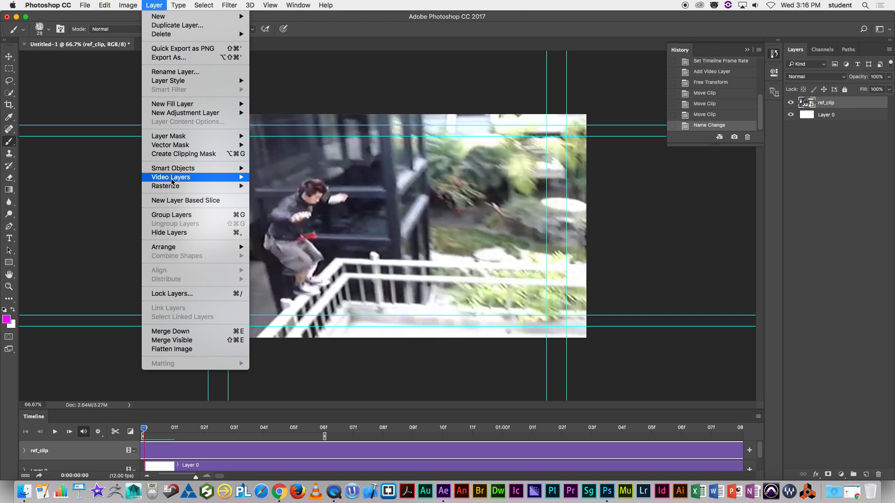
{"action": "mouse_move", "coordinate": [208, 181]}
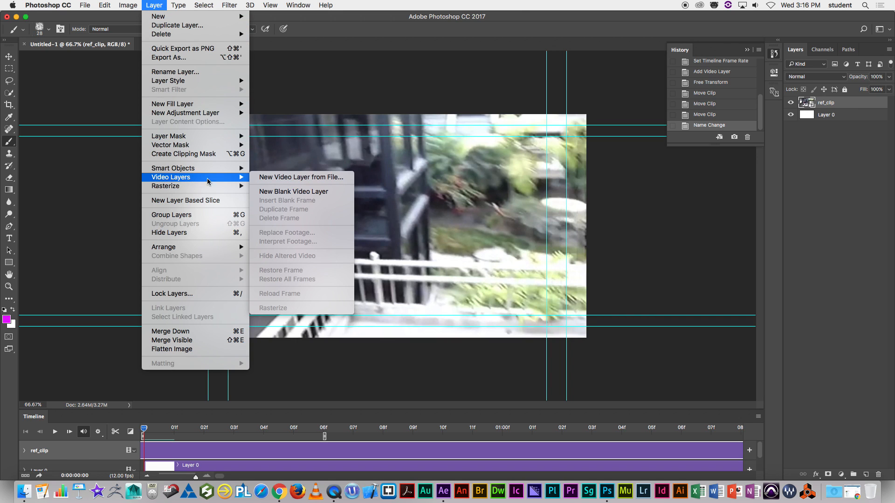
{"action": "left_click", "coordinate": [337, 195]}
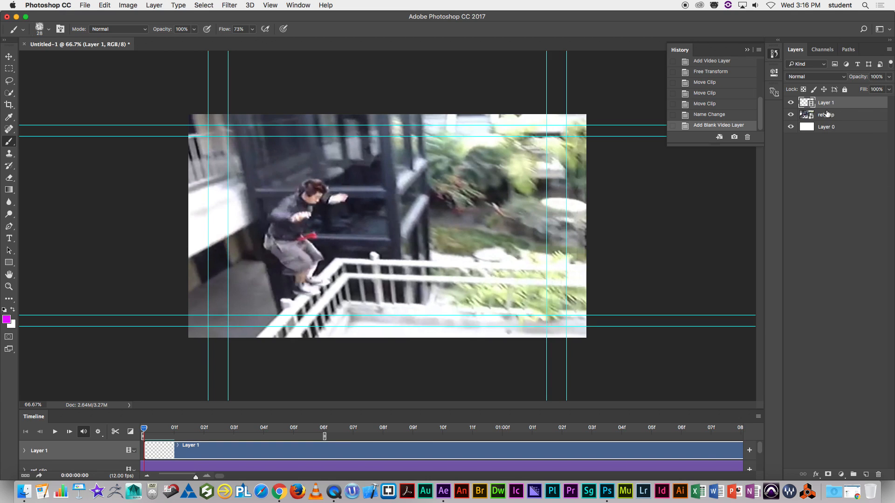
{"action": "type", "text": "roto"}
{"action": "key", "text": "Return"}
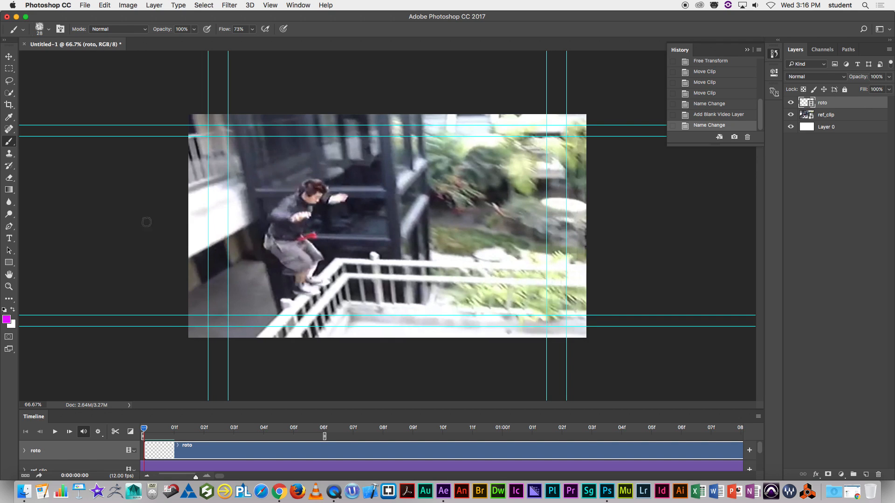
- Paint over the crouching man's head, torso, arms and legs at frame 0 on the roto layer, setting the brush flow to 100%
{"action": "mouse_move", "coordinate": [308, 192]}
{"action": "left_mouse_down"}
{"action": "mouse_move", "coordinate": [312, 183]}
{"action": "mouse_move", "coordinate": [279, 213]}
{"action": "mouse_move", "coordinate": [302, 218]}
{"action": "left_mouse_up"}
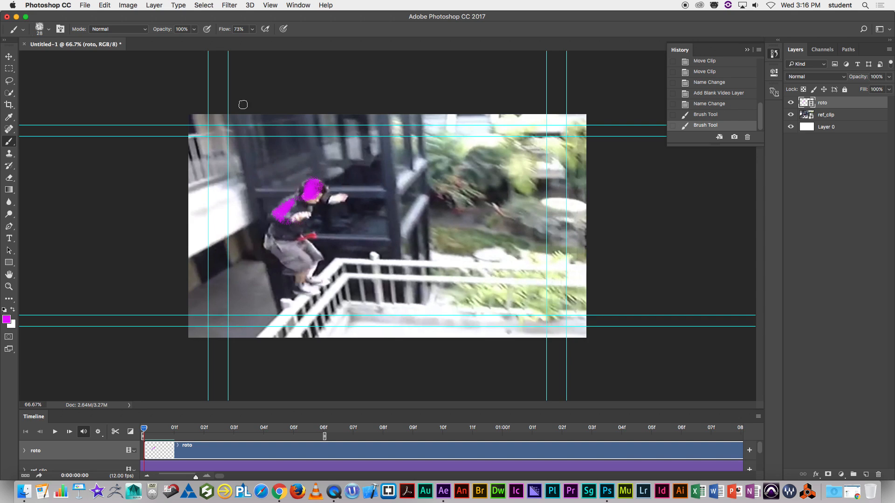
{"action": "left_click", "coordinate": [252, 29]}
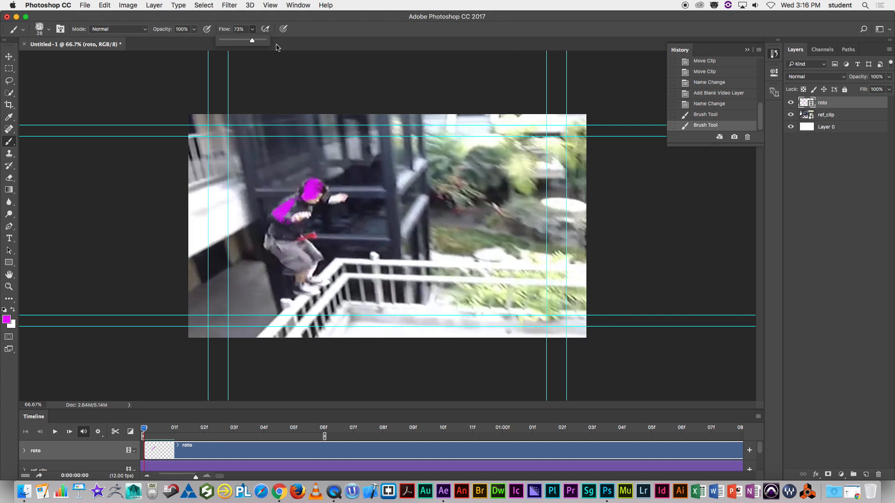
{"action": "left_click_drag", "start_coordinate": [264, 44], "coordinate": [269, 44]}
{"action": "mouse_move", "coordinate": [304, 215]}
{"action": "left_mouse_down"}
{"action": "mouse_move", "coordinate": [319, 195]}
{"action": "mouse_move", "coordinate": [348, 196]}
{"action": "mouse_move", "coordinate": [305, 198]}
{"action": "mouse_move", "coordinate": [284, 234]}
{"action": "mouse_move", "coordinate": [269, 233]}
{"action": "mouse_move", "coordinate": [286, 225]}
{"action": "mouse_move", "coordinate": [294, 233]}
{"action": "mouse_move", "coordinate": [279, 239]}
{"action": "mouse_move", "coordinate": [306, 262]}
{"action": "mouse_move", "coordinate": [288, 281]}
{"action": "mouse_move", "coordinate": [312, 289]}
{"action": "left_mouse_up"}
{"action": "mouse_move", "coordinate": [304, 257]}
{"action": "left_mouse_down"}
{"action": "mouse_move", "coordinate": [310, 275]}
{"action": "mouse_move", "coordinate": [326, 279]}
{"action": "mouse_move", "coordinate": [320, 284]}
{"action": "left_mouse_up"}
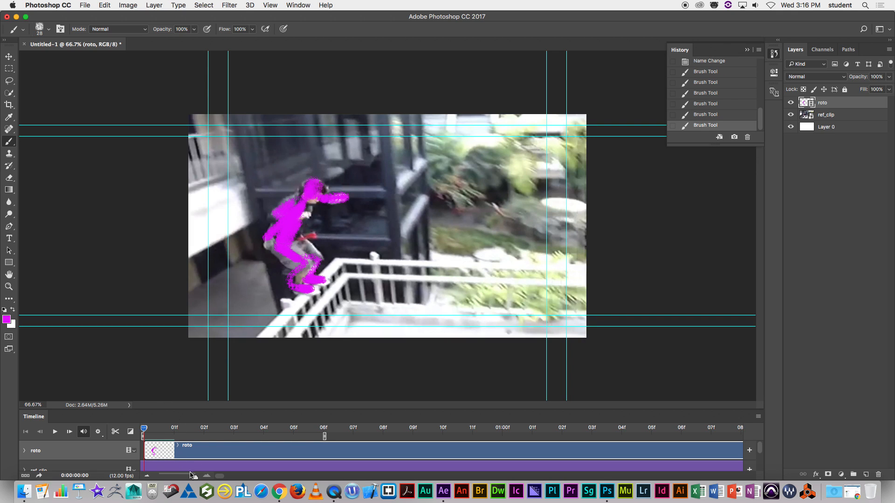
- Paint the man's silhouette in magenta on frames 1 and 2 of the roto layer, following the reference clip
{"action": "left_click", "coordinate": [160, 429]}
{"action": "mouse_move", "coordinate": [321, 195]}
{"action": "left_mouse_down"}
{"action": "mouse_move", "coordinate": [329, 189]}
{"action": "mouse_move", "coordinate": [264, 213]}
{"action": "mouse_move", "coordinate": [302, 254]}
{"action": "mouse_move", "coordinate": [280, 274]}
{"action": "mouse_move", "coordinate": [289, 238]}
{"action": "mouse_move", "coordinate": [311, 246]}
{"action": "mouse_move", "coordinate": [298, 210]}
{"action": "mouse_move", "coordinate": [353, 217]}
{"action": "mouse_move", "coordinate": [322, 212]}
{"action": "mouse_move", "coordinate": [344, 211]}
{"action": "left_mouse_up"}
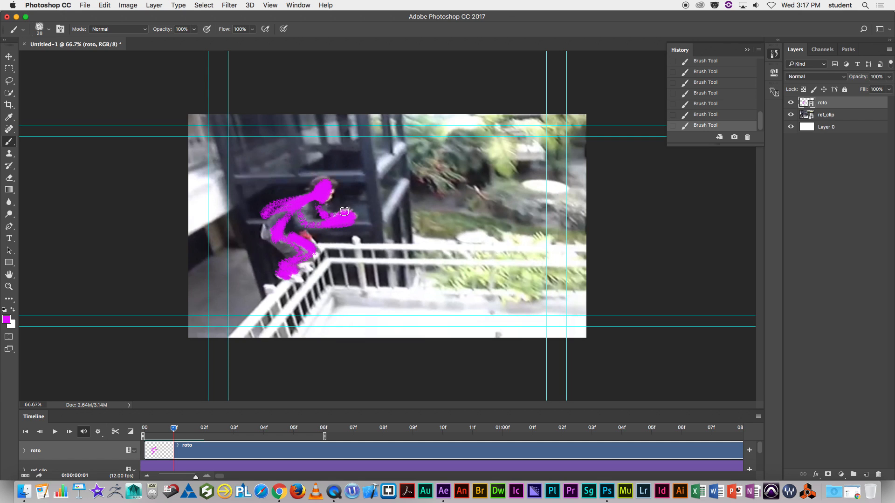
{"action": "left_click_drag", "start_coordinate": [174, 430], "coordinate": [203, 429]}
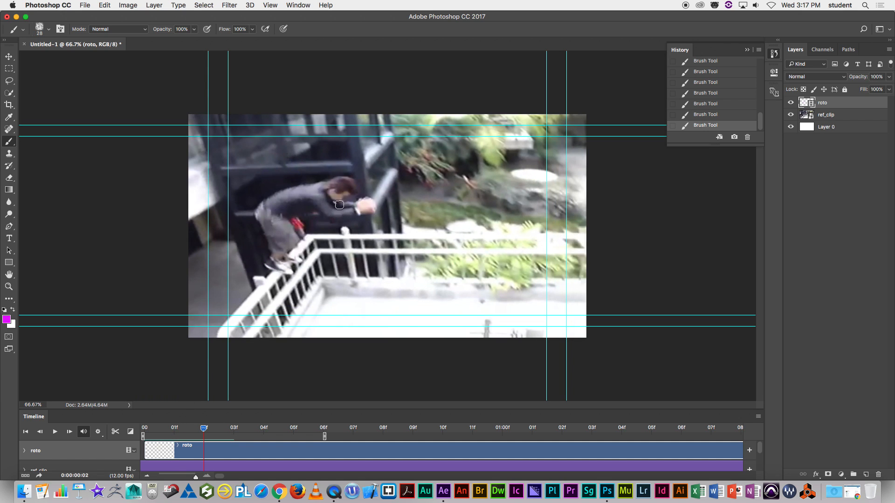
{"action": "mouse_move", "coordinate": [332, 186]}
{"action": "left_mouse_down"}
{"action": "mouse_move", "coordinate": [302, 187]}
{"action": "mouse_move", "coordinate": [309, 196]}
{"action": "mouse_move", "coordinate": [260, 216]}
{"action": "mouse_move", "coordinate": [307, 195]}
{"action": "mouse_move", "coordinate": [275, 213]}
{"action": "mouse_move", "coordinate": [290, 236]}
{"action": "mouse_move", "coordinate": [273, 227]}
{"action": "mouse_move", "coordinate": [286, 242]}
{"action": "mouse_move", "coordinate": [270, 266]}
{"action": "mouse_move", "coordinate": [286, 273]}
{"action": "mouse_move", "coordinate": [280, 249]}
{"action": "mouse_move", "coordinate": [289, 237]}
{"action": "mouse_move", "coordinate": [304, 261]}
{"action": "left_mouse_up"}
{"action": "mouse_move", "coordinate": [313, 199]}
{"action": "left_mouse_down"}
{"action": "mouse_move", "coordinate": [333, 216]}
{"action": "mouse_move", "coordinate": [368, 209]}
{"action": "mouse_move", "coordinate": [339, 201]}
{"action": "mouse_move", "coordinate": [366, 205]}
{"action": "left_mouse_up"}
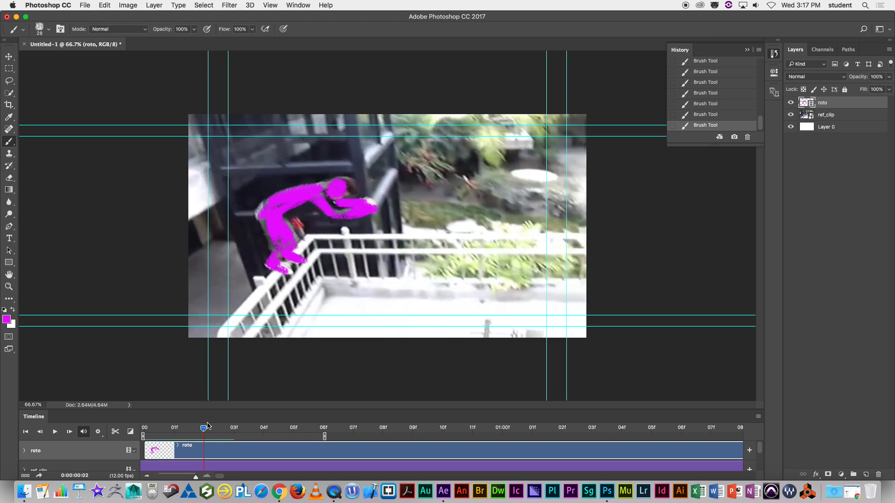
- Paint the leaping man's silhouette on frames 3 and 4 of the roto layer
{"action": "left_click_drag", "start_coordinate": [208, 425], "coordinate": [233, 428]}
{"action": "mouse_move", "coordinate": [266, 248]}
{"action": "left_mouse_down"}
{"action": "mouse_move", "coordinate": [246, 240]}
{"action": "mouse_move", "coordinate": [273, 252]}
{"action": "mouse_move", "coordinate": [264, 213]}
{"action": "mouse_move", "coordinate": [270, 186]}
{"action": "mouse_move", "coordinate": [288, 203]}
{"action": "left_mouse_up"}
{"action": "mouse_move", "coordinate": [281, 182]}
{"action": "left_mouse_down"}
{"action": "mouse_move", "coordinate": [326, 180]}
{"action": "mouse_move", "coordinate": [318, 181]}
{"action": "mouse_move", "coordinate": [337, 198]}
{"action": "mouse_move", "coordinate": [312, 189]}
{"action": "mouse_move", "coordinate": [332, 193]}
{"action": "mouse_move", "coordinate": [324, 206]}
{"action": "mouse_move", "coordinate": [337, 201]}
{"action": "mouse_move", "coordinate": [326, 220]}
{"action": "mouse_move", "coordinate": [366, 203]}
{"action": "left_mouse_up"}
{"action": "mouse_move", "coordinate": [293, 200]}
{"action": "left_mouse_down"}
{"action": "mouse_move", "coordinate": [272, 237]}
{"action": "mouse_move", "coordinate": [284, 251]}
{"action": "left_mouse_up"}
{"action": "left_click_drag", "start_coordinate": [232, 437], "coordinate": [263, 437]}
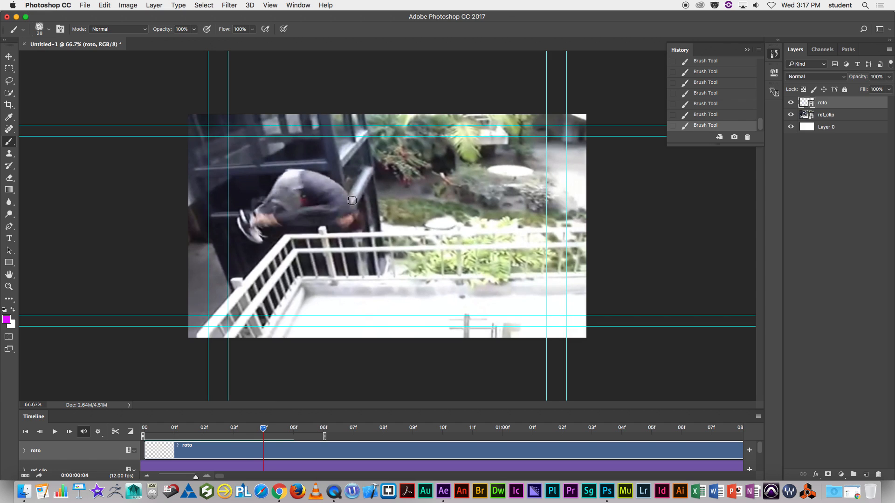
{"action": "mouse_move", "coordinate": [349, 215]}
{"action": "left_mouse_down"}
{"action": "mouse_move", "coordinate": [315, 182]}
{"action": "mouse_move", "coordinate": [282, 180]}
{"action": "mouse_move", "coordinate": [337, 196]}
{"action": "mouse_move", "coordinate": [319, 181]}
{"action": "mouse_move", "coordinate": [288, 182]}
{"action": "mouse_move", "coordinate": [280, 198]}
{"action": "mouse_move", "coordinate": [296, 172]}
{"action": "mouse_move", "coordinate": [244, 219]}
{"action": "mouse_move", "coordinate": [256, 238]}
{"action": "mouse_move", "coordinate": [253, 222]}
{"action": "mouse_move", "coordinate": [329, 208]}
{"action": "mouse_move", "coordinate": [296, 195]}
{"action": "mouse_move", "coordinate": [330, 200]}
{"action": "mouse_move", "coordinate": [309, 182]}
{"action": "mouse_move", "coordinate": [339, 197]}
{"action": "mouse_move", "coordinate": [327, 183]}
{"action": "mouse_move", "coordinate": [353, 206]}
{"action": "mouse_move", "coordinate": [335, 194]}
{"action": "mouse_move", "coordinate": [344, 212]}
{"action": "left_mouse_up"}
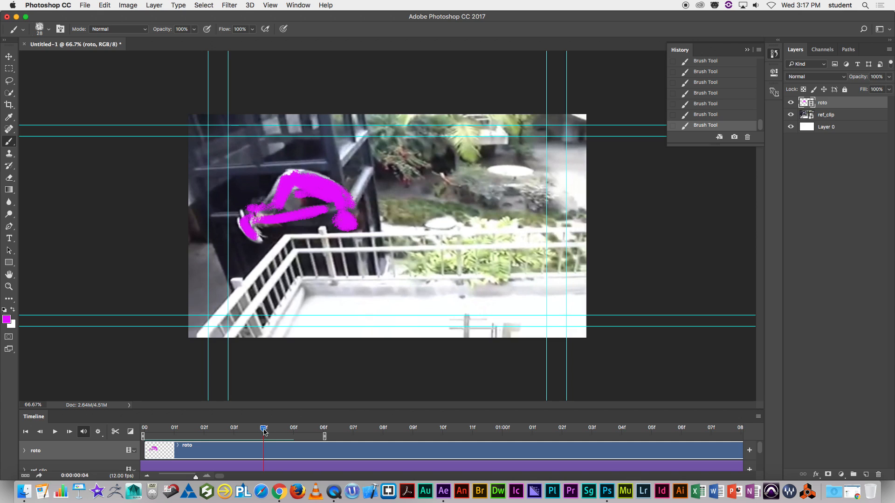
- Paint the man's curled flipping pose on frames 5 and 6 of the roto layer
{"action": "left_click_drag", "start_coordinate": [264, 432], "coordinate": [293, 432]}
{"action": "mouse_move", "coordinate": [300, 239]}
{"action": "left_mouse_down"}
{"action": "mouse_move", "coordinate": [330, 210]}
{"action": "mouse_move", "coordinate": [321, 191]}
{"action": "mouse_move", "coordinate": [331, 218]}
{"action": "mouse_move", "coordinate": [297, 184]}
{"action": "mouse_move", "coordinate": [320, 186]}
{"action": "mouse_move", "coordinate": [278, 214]}
{"action": "mouse_move", "coordinate": [245, 179]}
{"action": "mouse_move", "coordinate": [280, 190]}
{"action": "mouse_move", "coordinate": [322, 180]}
{"action": "left_mouse_up"}
{"action": "mouse_move", "coordinate": [312, 214]}
{"action": "left_mouse_down"}
{"action": "mouse_move", "coordinate": [295, 210]}
{"action": "mouse_move", "coordinate": [311, 227]}
{"action": "left_mouse_up"}
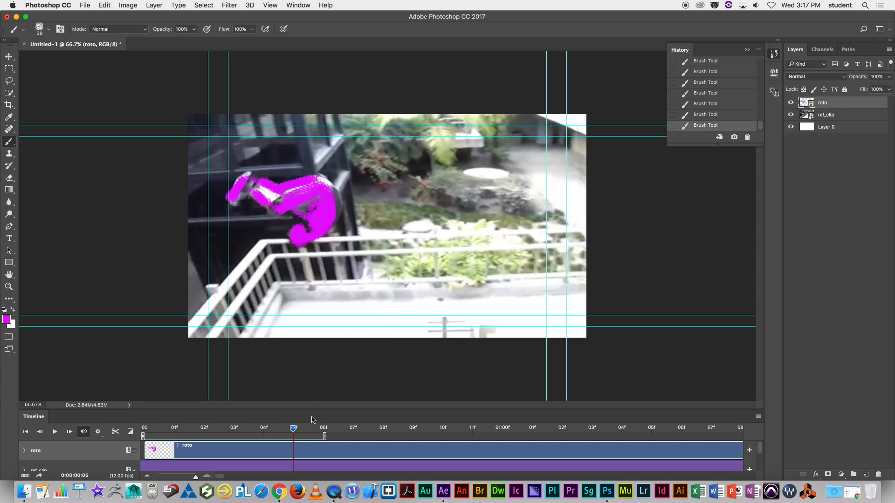
{"action": "left_click_drag", "start_coordinate": [295, 431], "coordinate": [324, 430]}
{"action": "mouse_move", "coordinate": [278, 226]}
{"action": "left_mouse_down"}
{"action": "mouse_move", "coordinate": [303, 232]}
{"action": "mouse_move", "coordinate": [301, 211]}
{"action": "mouse_move", "coordinate": [281, 193]}
{"action": "mouse_move", "coordinate": [312, 208]}
{"action": "mouse_move", "coordinate": [310, 225]}
{"action": "mouse_move", "coordinate": [335, 223]}
{"action": "mouse_move", "coordinate": [306, 234]}
{"action": "mouse_move", "coordinate": [342, 198]}
{"action": "mouse_move", "coordinate": [309, 200]}
{"action": "mouse_move", "coordinate": [282, 182]}
{"action": "mouse_move", "coordinate": [285, 169]}
{"action": "mouse_move", "coordinate": [260, 171]}
{"action": "mouse_move", "coordinate": [274, 161]}
{"action": "mouse_move", "coordinate": [337, 201]}
{"action": "left_mouse_up"}
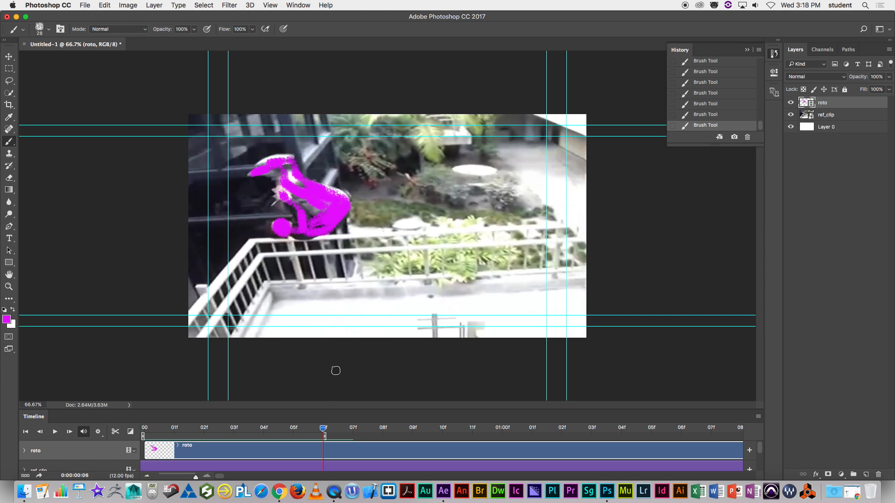
- Advance to frames 7 and 8 and paint the man's upside-down and reclining poses on the roto layer
{"action": "key", "text": "Right"}
{"action": "mouse_move", "coordinate": [274, 218]}
{"action": "left_mouse_down"}
{"action": "mouse_move", "coordinate": [300, 219]}
{"action": "mouse_move", "coordinate": [297, 232]}
{"action": "mouse_move", "coordinate": [299, 209]}
{"action": "mouse_move", "coordinate": [320, 177]}
{"action": "mouse_move", "coordinate": [334, 218]}
{"action": "mouse_move", "coordinate": [327, 232]}
{"action": "mouse_move", "coordinate": [340, 237]}
{"action": "mouse_move", "coordinate": [291, 235]}
{"action": "mouse_move", "coordinate": [358, 197]}
{"action": "mouse_move", "coordinate": [340, 178]}
{"action": "mouse_move", "coordinate": [329, 196]}
{"action": "mouse_move", "coordinate": [364, 187]}
{"action": "mouse_move", "coordinate": [353, 169]}
{"action": "mouse_move", "coordinate": [370, 184]}
{"action": "left_mouse_up"}
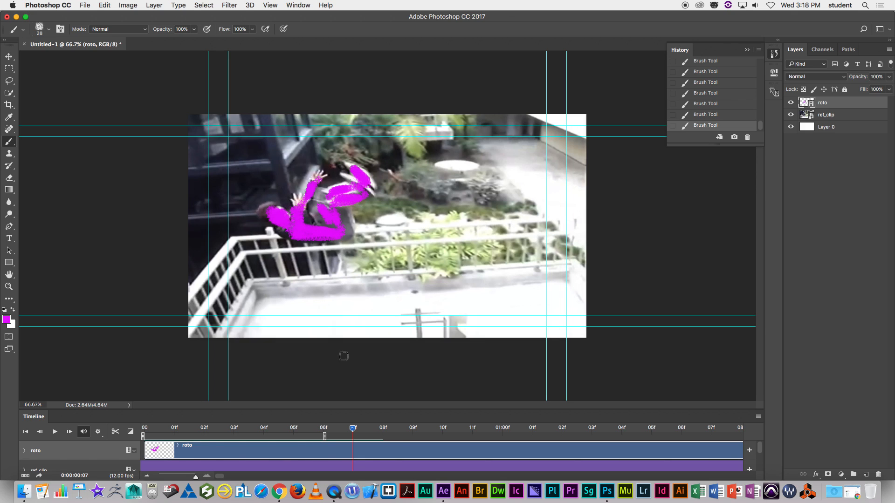
{"action": "key", "text": "Right"}
{"action": "mouse_move", "coordinate": [290, 212]}
{"action": "left_mouse_down"}
{"action": "mouse_move", "coordinate": [298, 235]}
{"action": "mouse_move", "coordinate": [306, 233]}
{"action": "mouse_move", "coordinate": [320, 184]}
{"action": "left_mouse_up"}
{"action": "mouse_move", "coordinate": [311, 226]}
{"action": "left_mouse_down"}
{"action": "mouse_move", "coordinate": [337, 248]}
{"action": "mouse_move", "coordinate": [315, 241]}
{"action": "mouse_move", "coordinate": [338, 222]}
{"action": "mouse_move", "coordinate": [385, 230]}
{"action": "mouse_move", "coordinate": [401, 222]}
{"action": "mouse_move", "coordinate": [354, 224]}
{"action": "mouse_move", "coordinate": [365, 209]}
{"action": "mouse_move", "coordinate": [349, 208]}
{"action": "mouse_move", "coordinate": [409, 202]}
{"action": "left_mouse_up"}
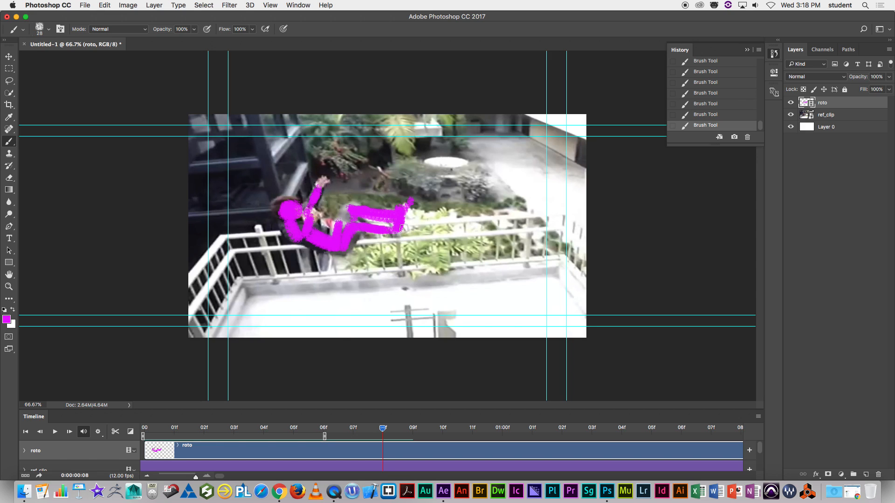
- Paint the man's descending body, arms and legs on frames 9 and 10 of the roto layer
{"action": "left_click", "coordinate": [400, 433]}
{"action": "mouse_move", "coordinate": [312, 218]}
{"action": "left_mouse_down"}
{"action": "mouse_move", "coordinate": [321, 256]}
{"action": "mouse_move", "coordinate": [312, 231]}
{"action": "mouse_move", "coordinate": [347, 255]}
{"action": "mouse_move", "coordinate": [347, 266]}
{"action": "mouse_move", "coordinate": [380, 267]}
{"action": "mouse_move", "coordinate": [386, 291]}
{"action": "mouse_move", "coordinate": [401, 297]}
{"action": "mouse_move", "coordinate": [393, 275]}
{"action": "mouse_move", "coordinate": [381, 278]}
{"action": "mouse_move", "coordinate": [370, 257]}
{"action": "left_mouse_up"}
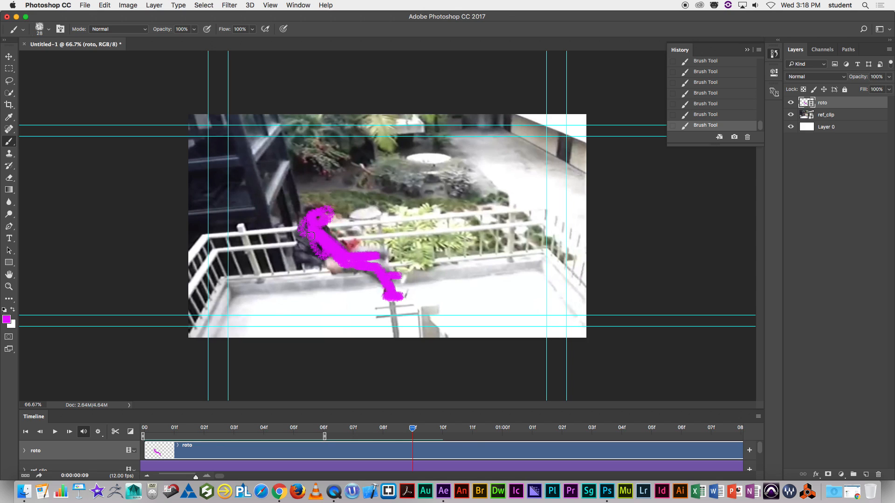
{"action": "mouse_move", "coordinate": [301, 249]}
{"action": "left_mouse_down"}
{"action": "mouse_move", "coordinate": [306, 261]}
{"action": "mouse_move", "coordinate": [332, 262]}
{"action": "mouse_move", "coordinate": [332, 241]}
{"action": "left_mouse_up"}
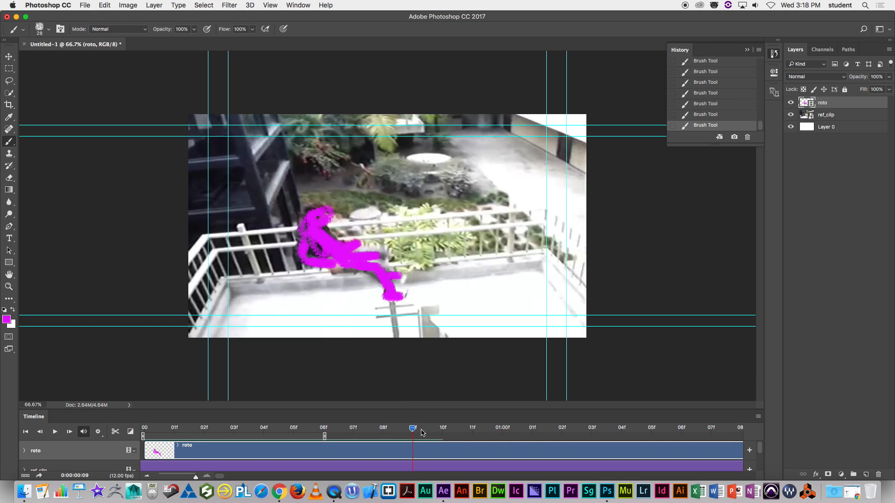
{"action": "left_click_drag", "start_coordinate": [417, 433], "coordinate": [445, 432]}
{"action": "mouse_move", "coordinate": [334, 231]}
{"action": "left_mouse_down"}
{"action": "mouse_move", "coordinate": [324, 264]}
{"action": "mouse_move", "coordinate": [340, 289]}
{"action": "mouse_move", "coordinate": [339, 259]}
{"action": "mouse_move", "coordinate": [379, 291]}
{"action": "mouse_move", "coordinate": [375, 318]}
{"action": "mouse_move", "coordinate": [391, 323]}
{"action": "mouse_move", "coordinate": [351, 271]}
{"action": "mouse_move", "coordinate": [384, 277]}
{"action": "mouse_move", "coordinate": [367, 304]}
{"action": "mouse_move", "coordinate": [368, 270]}
{"action": "left_mouse_up"}
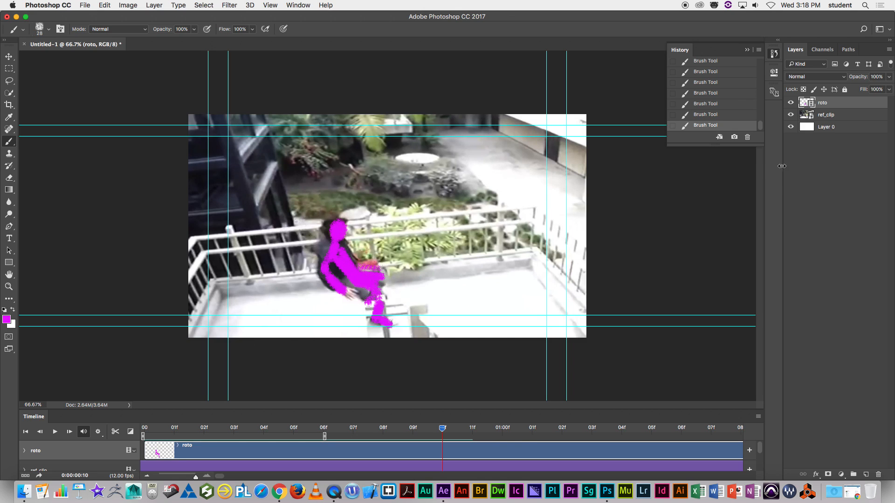
- Hide the ref_clip layer, extend the work area end to frame 11 and play the drawn animation
{"action": "left_click", "coordinate": [791, 115]}
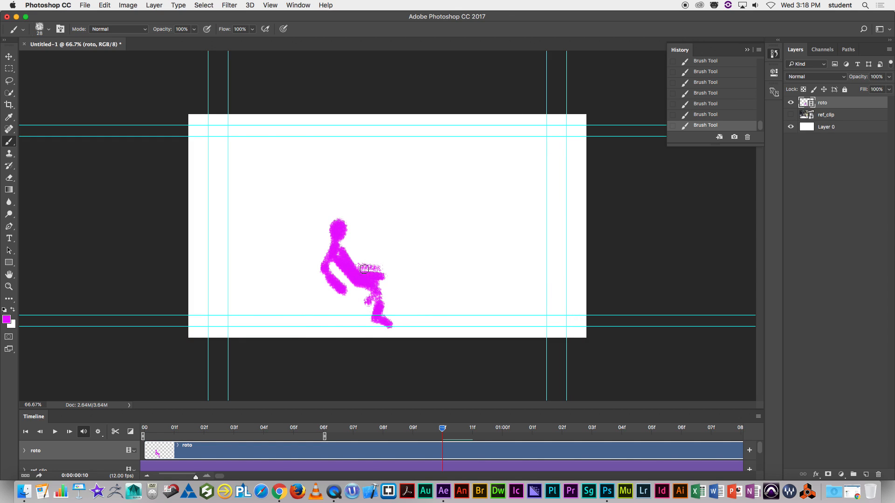
{"action": "left_click_drag", "start_coordinate": [325, 436], "coordinate": [474, 436]}
{"action": "key", "text": "space"}
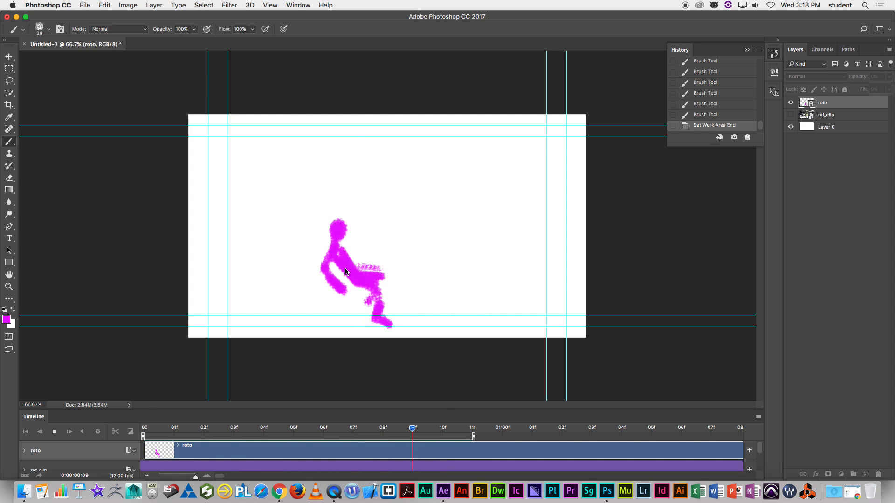
{"action": "key", "text": "space"}
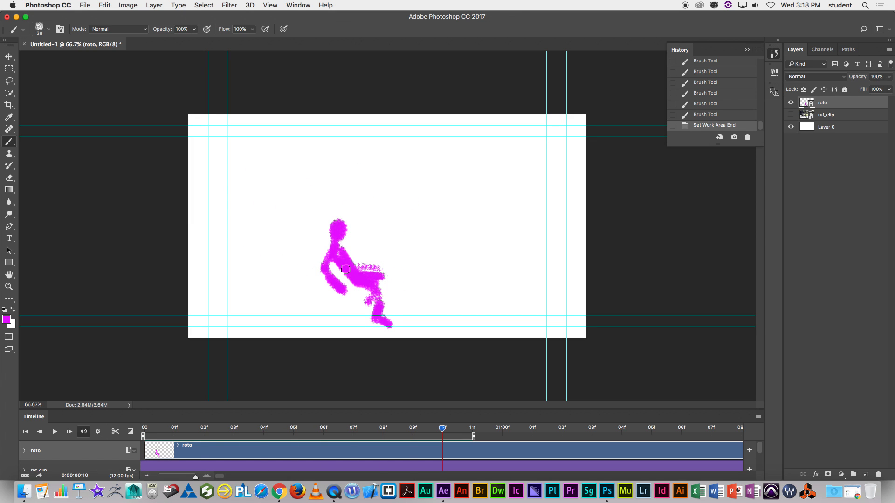
- Show the ref_clip layer again and paint the landing man's silhouette on frame 11 of the roto layer
{"action": "left_click", "coordinate": [790, 115]}
{"action": "left_click_drag", "start_coordinate": [443, 429], "coordinate": [472, 429]}
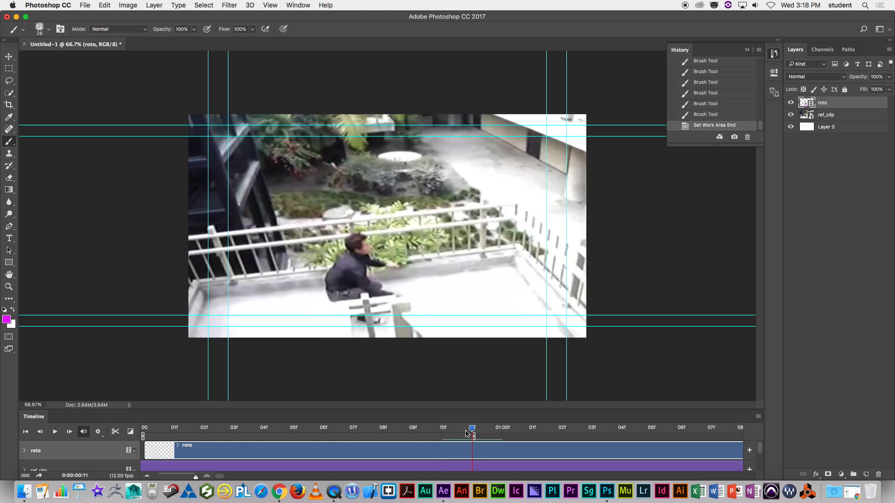
{"action": "mouse_move", "coordinate": [359, 239]}
{"action": "left_mouse_down"}
{"action": "mouse_move", "coordinate": [337, 268]}
{"action": "mouse_move", "coordinate": [354, 253]}
{"action": "mouse_move", "coordinate": [335, 292]}
{"action": "mouse_move", "coordinate": [366, 293]}
{"action": "mouse_move", "coordinate": [360, 320]}
{"action": "mouse_move", "coordinate": [382, 321]}
{"action": "left_mouse_up"}
{"action": "mouse_move", "coordinate": [358, 265]}
{"action": "left_mouse_down"}
{"action": "mouse_move", "coordinate": [385, 291]}
{"action": "mouse_move", "coordinate": [358, 285]}
{"action": "mouse_move", "coordinate": [356, 267]}
{"action": "mouse_move", "coordinate": [405, 264]}
{"action": "left_mouse_up"}
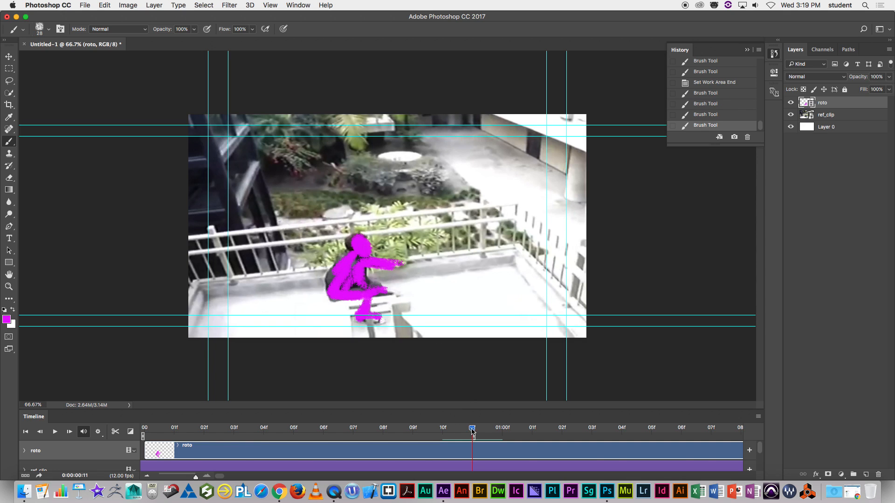
- Paint the man's crouched landing pose on frames 01:00 and 01:01 of the roto layer
{"action": "left_click_drag", "start_coordinate": [472, 429], "coordinate": [490, 429]}
{"action": "left_click_drag", "start_coordinate": [372, 241], "coordinate": [369, 255]}
{"action": "mouse_move", "coordinate": [363, 251]}
{"action": "left_mouse_down"}
{"action": "mouse_move", "coordinate": [330, 285]}
{"action": "mouse_move", "coordinate": [367, 293]}
{"action": "mouse_move", "coordinate": [355, 313]}
{"action": "mouse_move", "coordinate": [373, 320]}
{"action": "left_mouse_up"}
{"action": "mouse_move", "coordinate": [347, 294]}
{"action": "left_mouse_down"}
{"action": "mouse_move", "coordinate": [354, 280]}
{"action": "mouse_move", "coordinate": [405, 282]}
{"action": "left_mouse_up"}
{"action": "mouse_move", "coordinate": [372, 256]}
{"action": "left_mouse_down"}
{"action": "mouse_move", "coordinate": [403, 263]}
{"action": "mouse_move", "coordinate": [374, 233]}
{"action": "mouse_move", "coordinate": [372, 240]}
{"action": "left_mouse_up"}
{"action": "left_click", "coordinate": [519, 433]}
{"action": "mouse_move", "coordinate": [332, 270]}
{"action": "left_mouse_down"}
{"action": "mouse_move", "coordinate": [366, 252]}
{"action": "mouse_move", "coordinate": [344, 285]}
{"action": "mouse_move", "coordinate": [367, 293]}
{"action": "mouse_move", "coordinate": [341, 308]}
{"action": "mouse_move", "coordinate": [360, 310]}
{"action": "mouse_move", "coordinate": [352, 293]}
{"action": "mouse_move", "coordinate": [331, 304]}
{"action": "mouse_move", "coordinate": [365, 257]}
{"action": "mouse_move", "coordinate": [383, 268]}
{"action": "mouse_move", "coordinate": [409, 259]}
{"action": "mouse_move", "coordinate": [383, 252]}
{"action": "mouse_move", "coordinate": [416, 256]}
{"action": "left_mouse_up"}
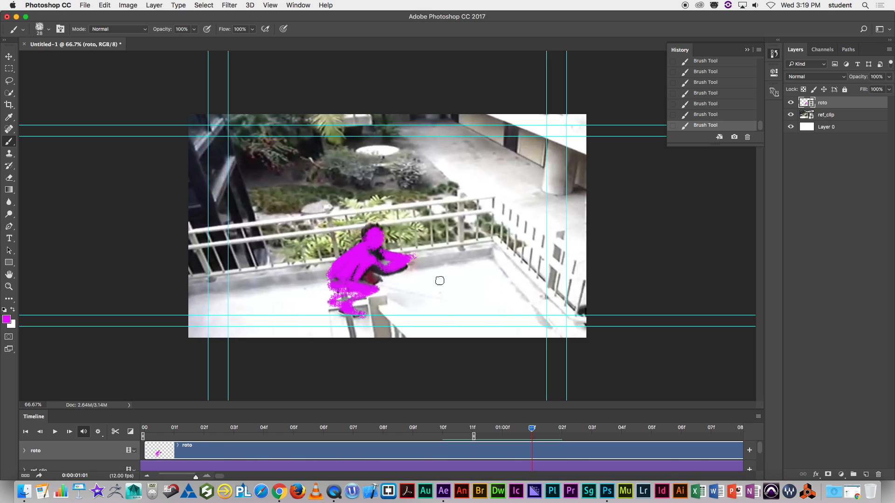
- Extend the work area end to 01:02f and lock the ref_clip layer completely
{"action": "left_click_drag", "start_coordinate": [474, 436], "coordinate": [549, 436]}
{"action": "left_click", "coordinate": [834, 115]}
{"action": "left_click", "coordinate": [845, 90]}
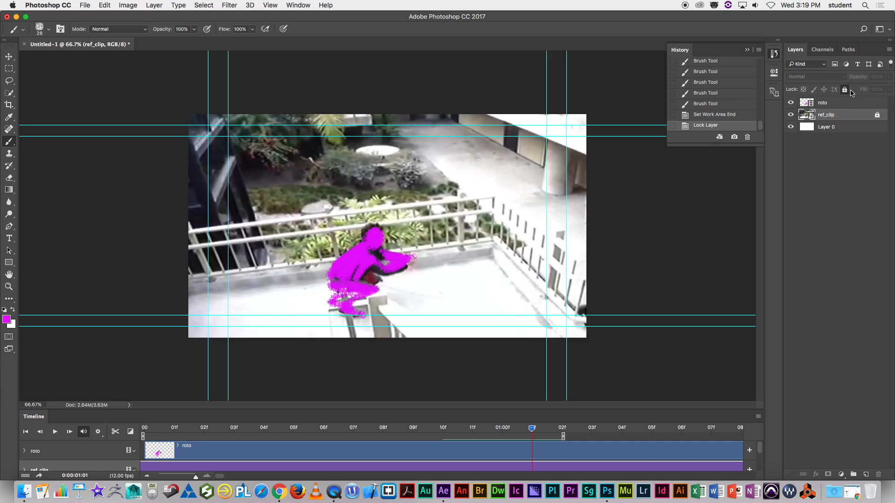
- Hide the ref_clip layer and play the finished rotoscope drawings on their own
{"action": "left_click", "coordinate": [790, 103]}
{"action": "left_click", "coordinate": [790, 102]}
{"action": "left_click", "coordinate": [789, 115]}
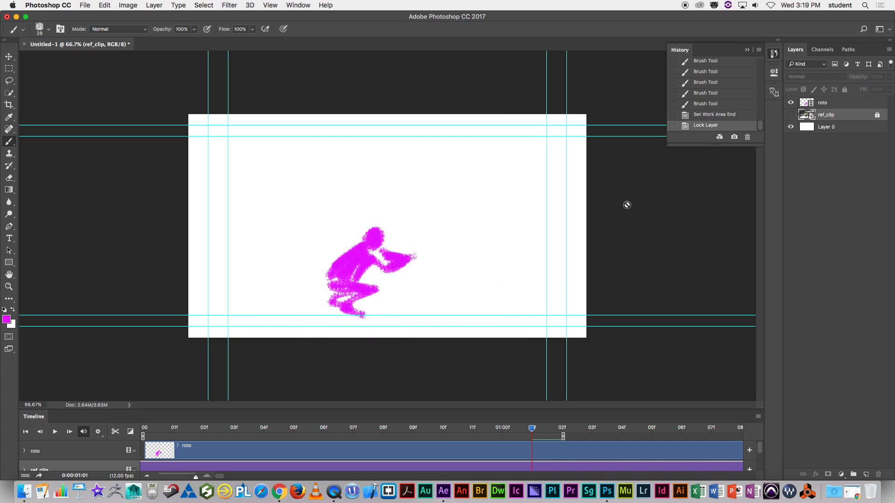
{"action": "key", "text": "space"}
{"action": "key", "text": "space"}
{"action": "key", "text": "space"}
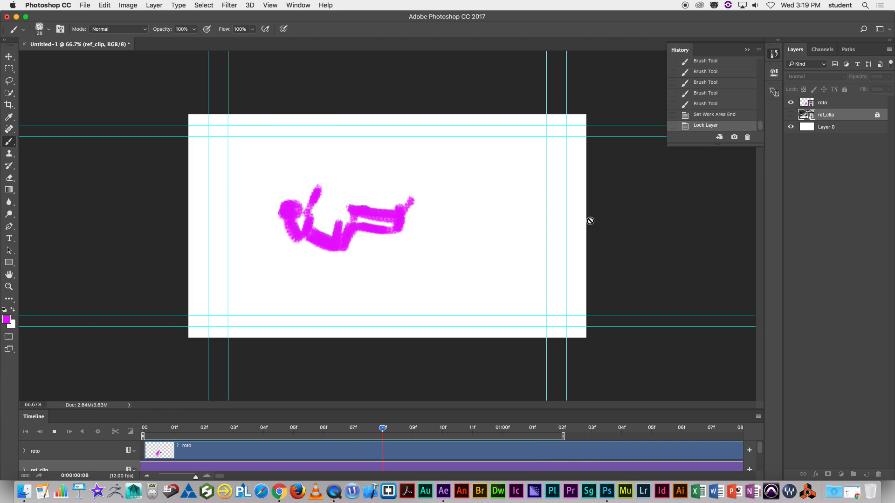
{"action": "key", "text": "space"}
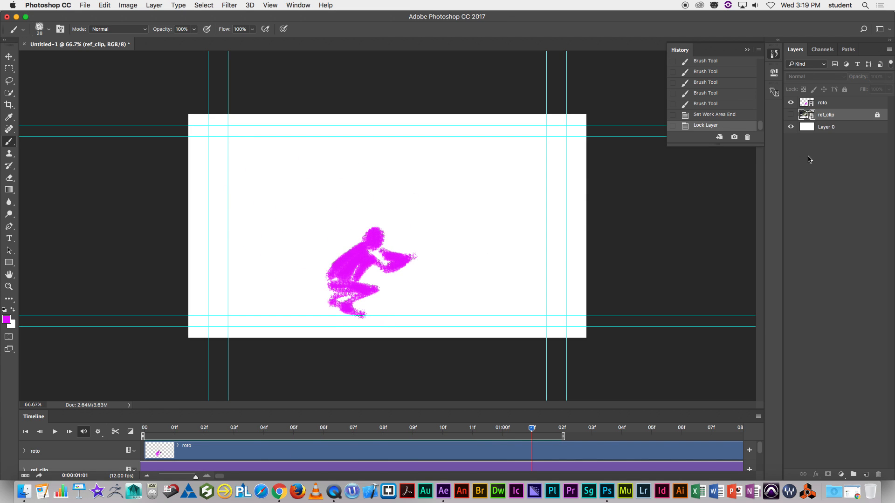
- Enlarge the timeline area to show all tracks and rename Layer 0 to "background"
{"action": "left_click_drag", "start_coordinate": [273, 411], "coordinate": [261, 337]}
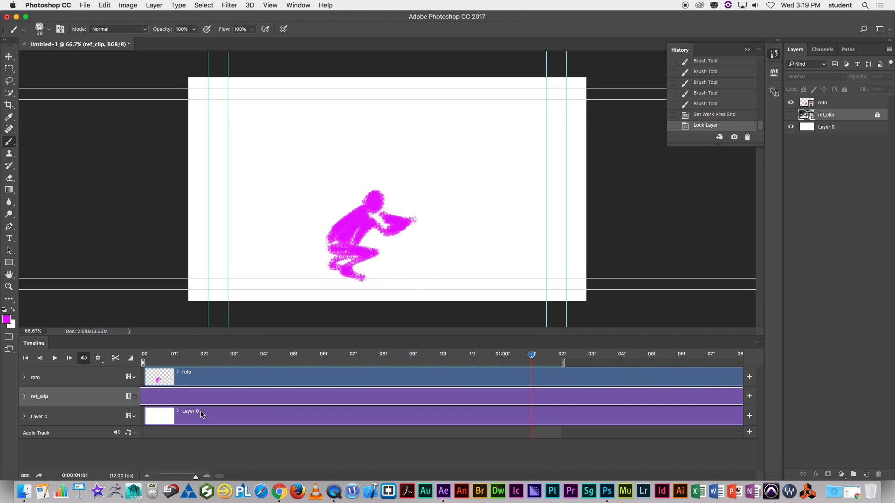
{"action": "left_click", "coordinate": [826, 128]}
{"action": "type", "text": "background"}
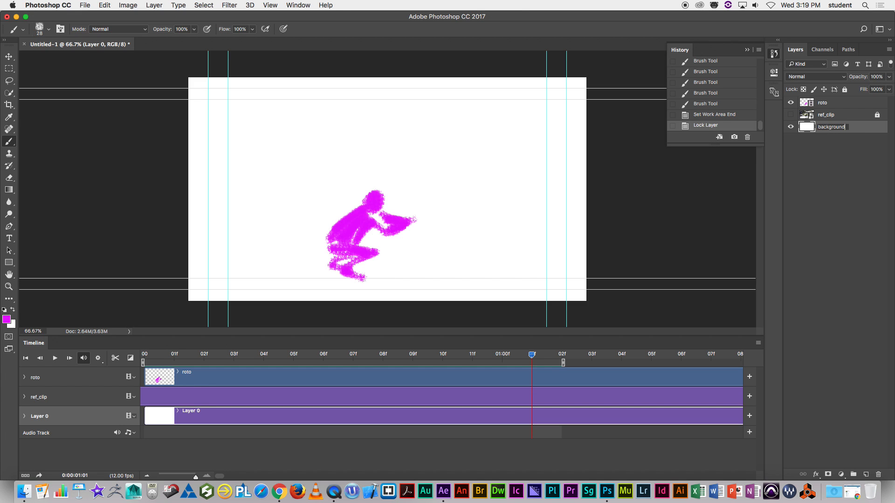
{"action": "key", "text": "Return"}
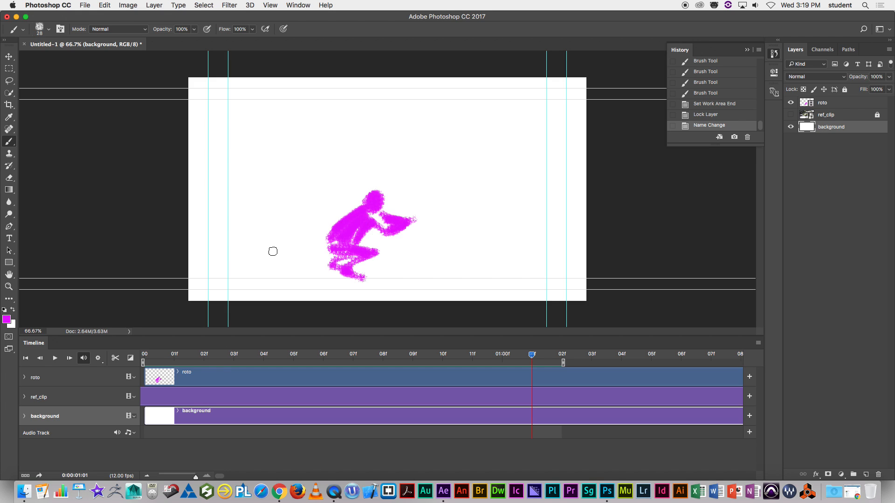
- Move the background layer above the ref_clip layer, made visible again, and lower the background layer's opacity to 43%
{"action": "left_click_drag", "start_coordinate": [822, 128], "coordinate": [821, 118]}
{"action": "left_click", "coordinate": [792, 128]}
{"action": "left_click", "coordinate": [826, 130]}
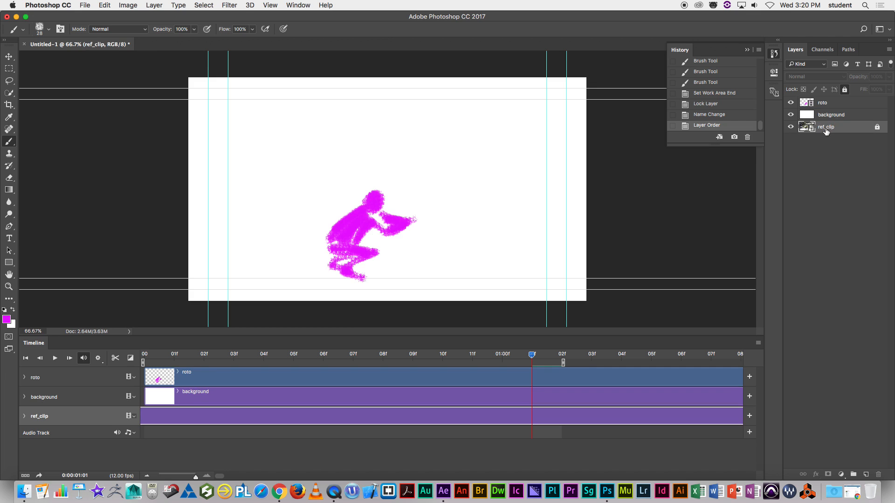
{"action": "left_click", "coordinate": [830, 116]}
{"action": "left_click", "coordinate": [888, 77]}
{"action": "left_click_drag", "start_coordinate": [888, 89], "coordinate": [864, 91]}
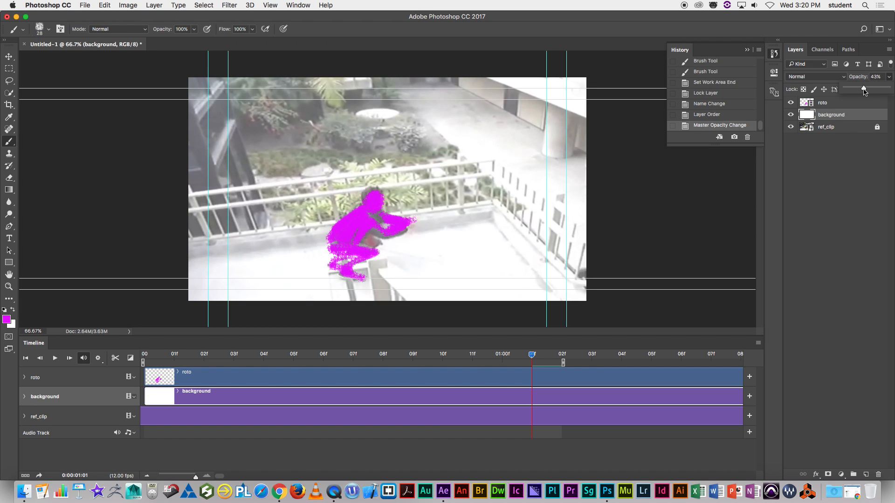
- Go to frame 02 and set the brush's foreground colour to dark navy 071e59
{"action": "left_click_drag", "start_coordinate": [532, 357], "coordinate": [153, 362]}
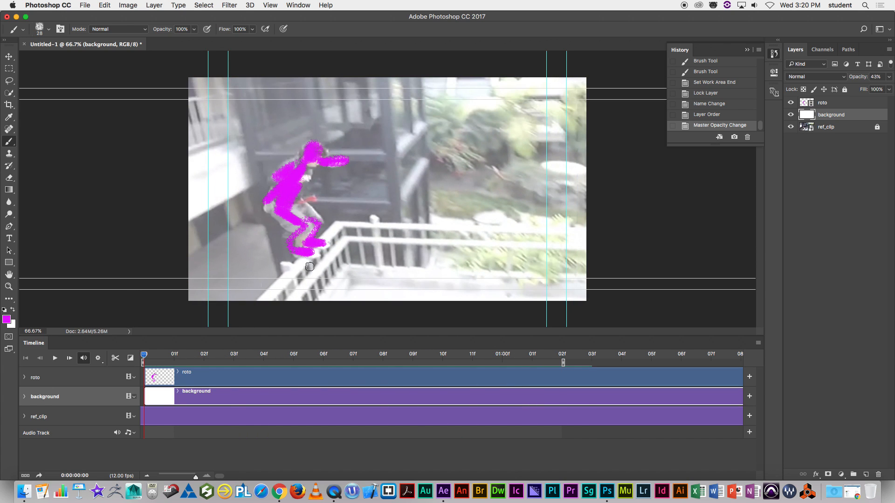
{"action": "left_click_drag", "start_coordinate": [153, 364], "coordinate": [242, 349]}
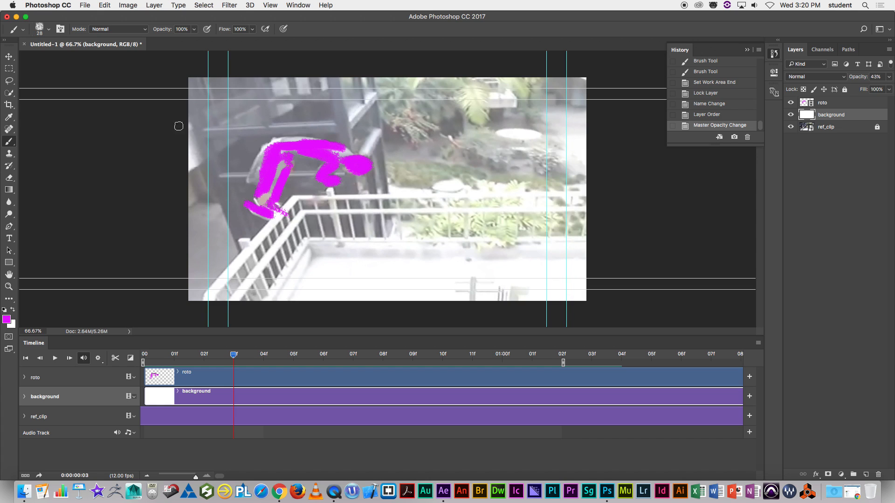
{"action": "left_click", "coordinate": [216, 358]}
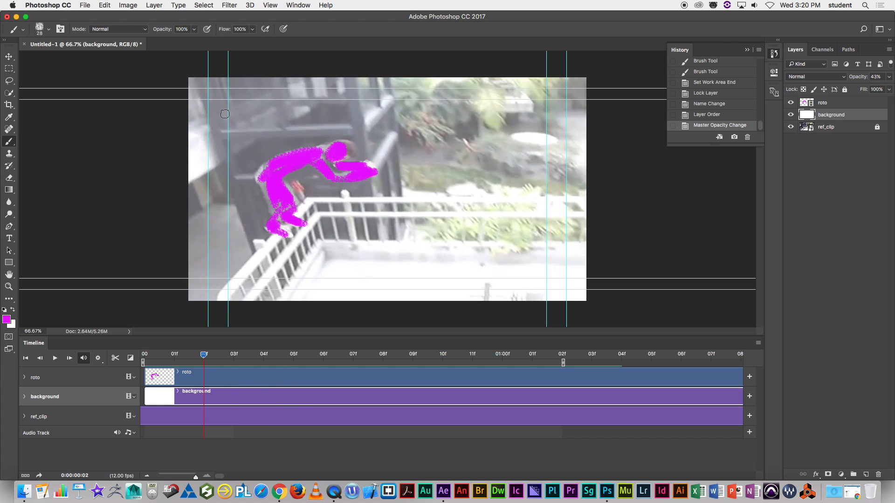
{"action": "left_click", "coordinate": [6, 320]}
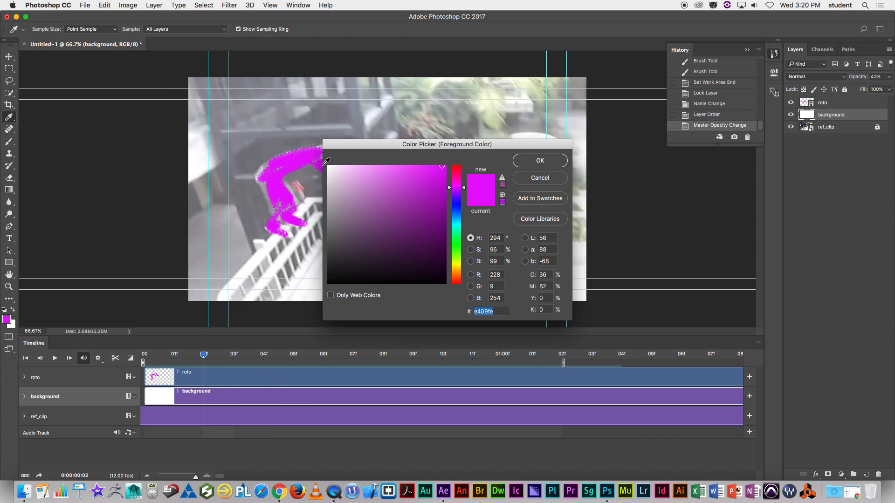
{"action": "left_click", "coordinate": [457, 219]}
{"action": "mouse_move", "coordinate": [435, 220]}
{"action": "left_mouse_down"}
{"action": "mouse_move", "coordinate": [428, 210]}
{"action": "mouse_move", "coordinate": [433, 252]}
{"action": "mouse_move", "coordinate": [437, 243]}
{"action": "left_mouse_up"}
{"action": "left_click", "coordinate": [449, 211]}
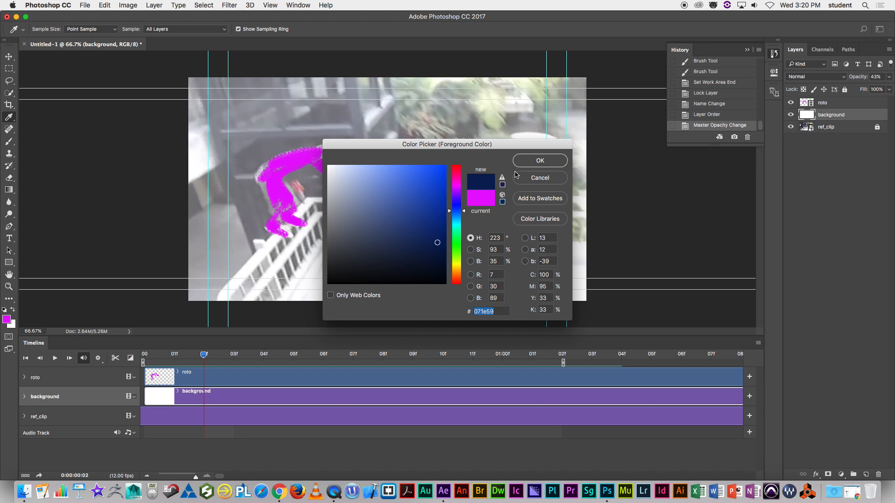
{"action": "left_click", "coordinate": [539, 159]}
{"action": "key", "text": "b"}
- Paint three straight navy lines along the building's slanted posts on the background layer
{"action": "left_click", "coordinate": [196, 80]}
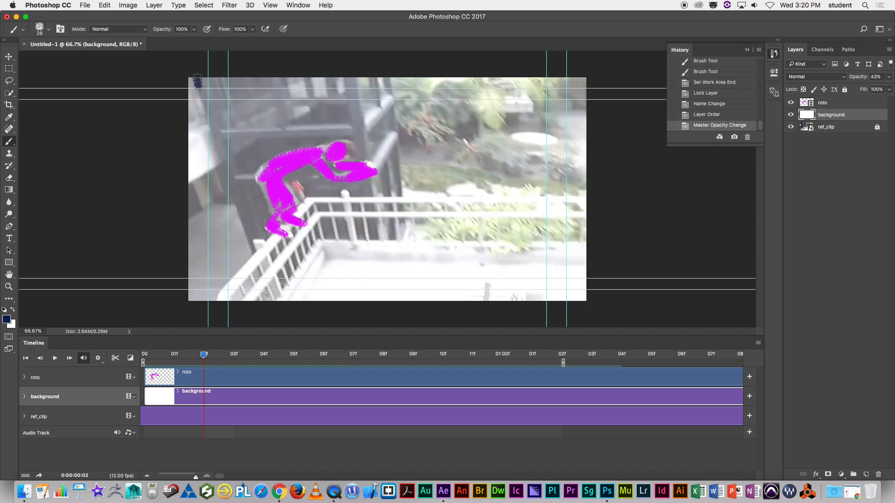
{"action": "left_click", "coordinate": [282, 290], "text": "shift"}
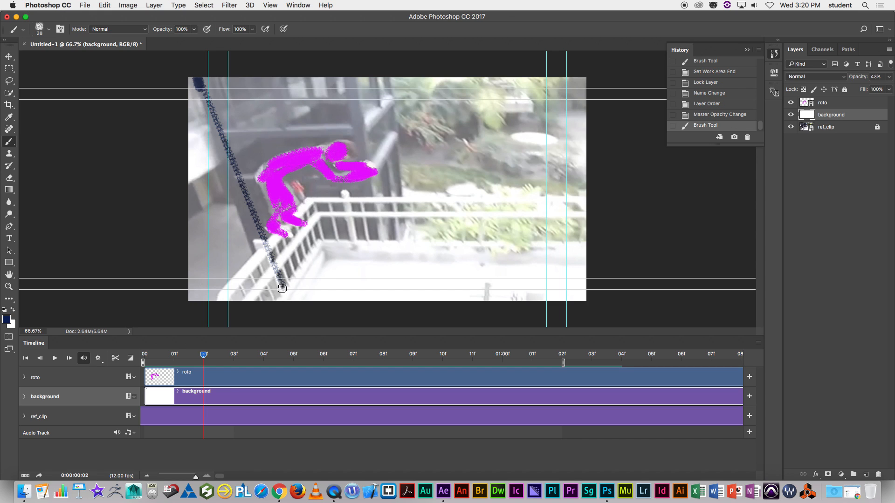
{"action": "left_click", "coordinate": [353, 76]}
{"action": "left_click", "coordinate": [378, 257], "text": "shift"}
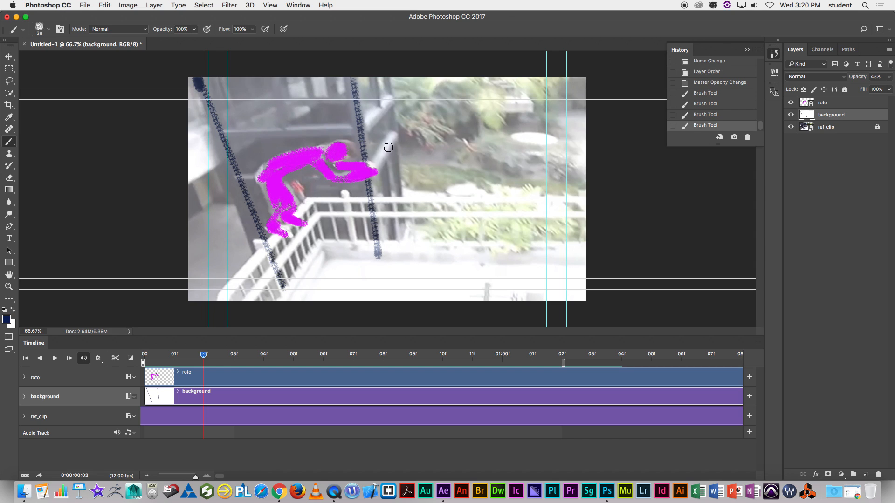
{"action": "left_click", "coordinate": [406, 236], "text": "shift"}
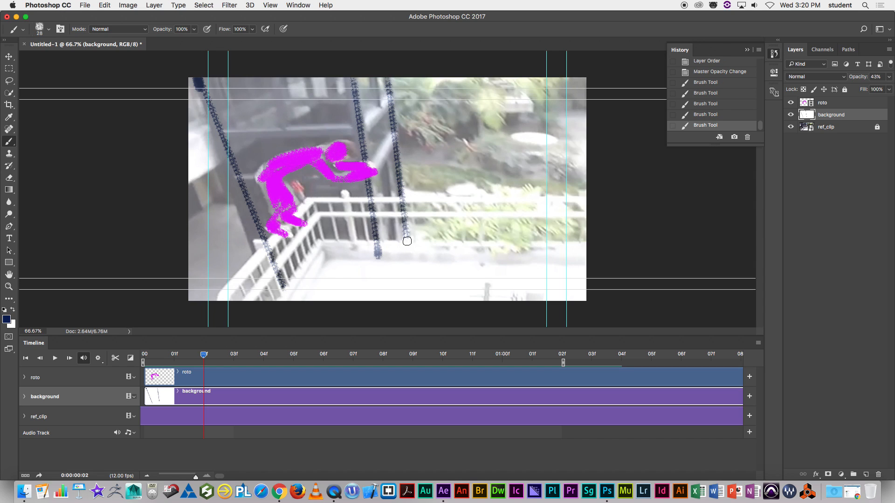
- Add straight navy lines for the building's middle post, horizontal crossbars and slanted side bars on the background layer
{"action": "left_click", "coordinate": [227, 132]}
{"action": "left_click", "coordinate": [358, 132], "text": "shift"}
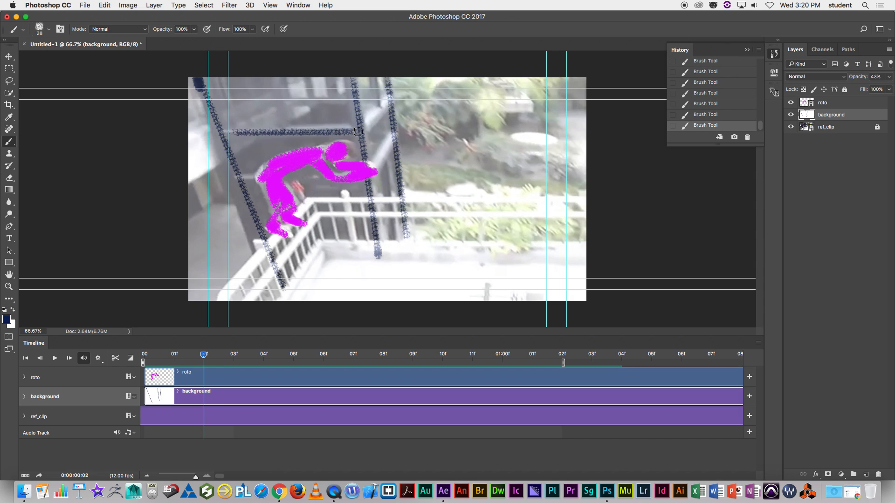
{"action": "left_click", "coordinate": [391, 100], "text": "shift"}
{"action": "left_click", "coordinate": [372, 173], "text": "shift"}
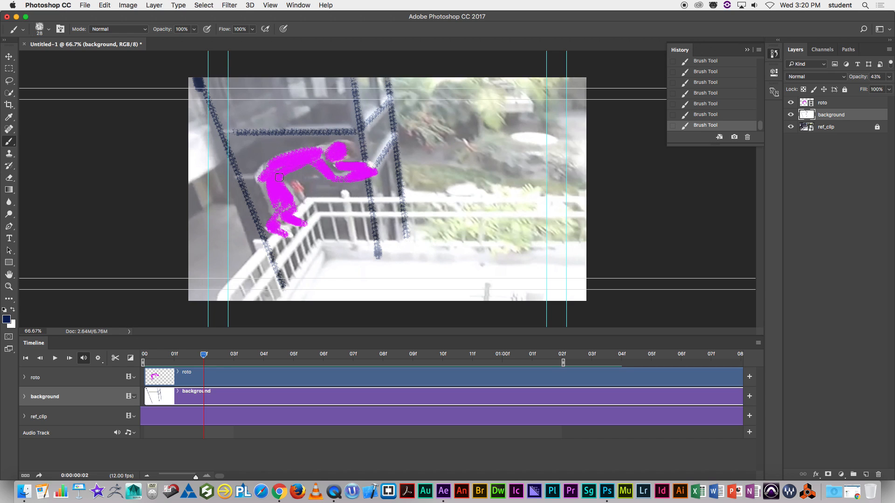
{"action": "left_click", "coordinate": [245, 178], "text": "shift"}
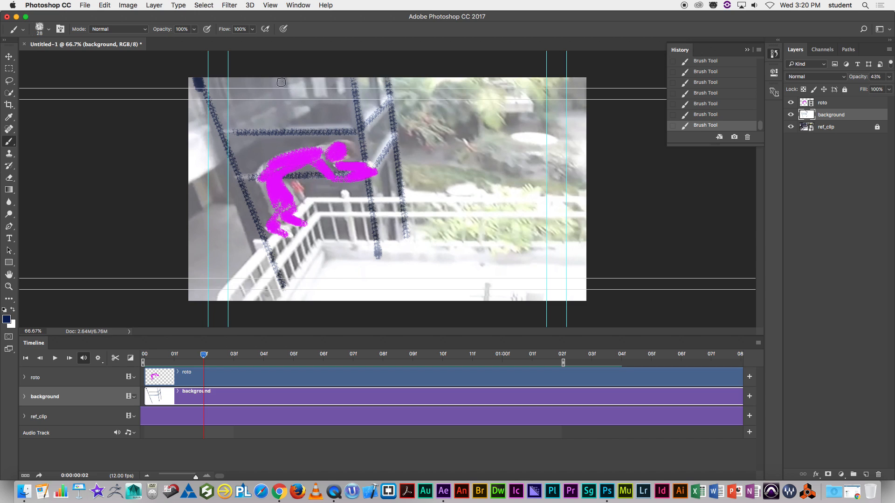
{"action": "left_click", "coordinate": [322, 243], "text": "shift"}
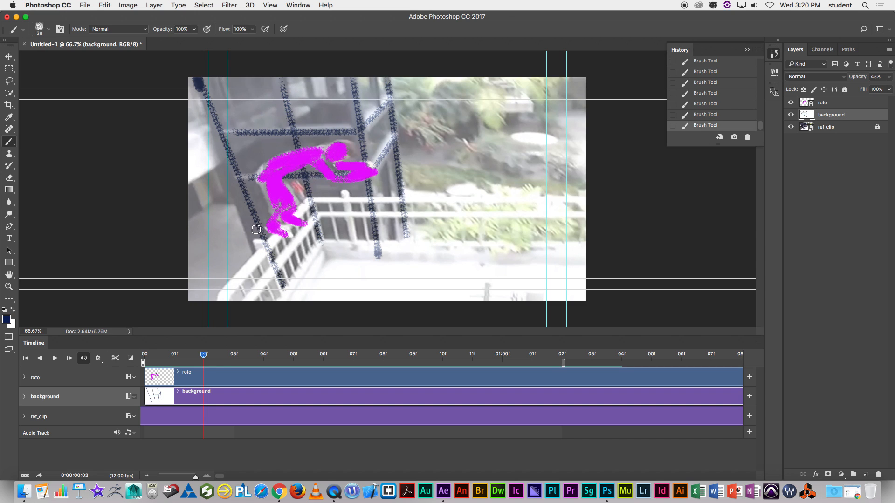
{"action": "left_click", "coordinate": [376, 238], "text": "shift"}
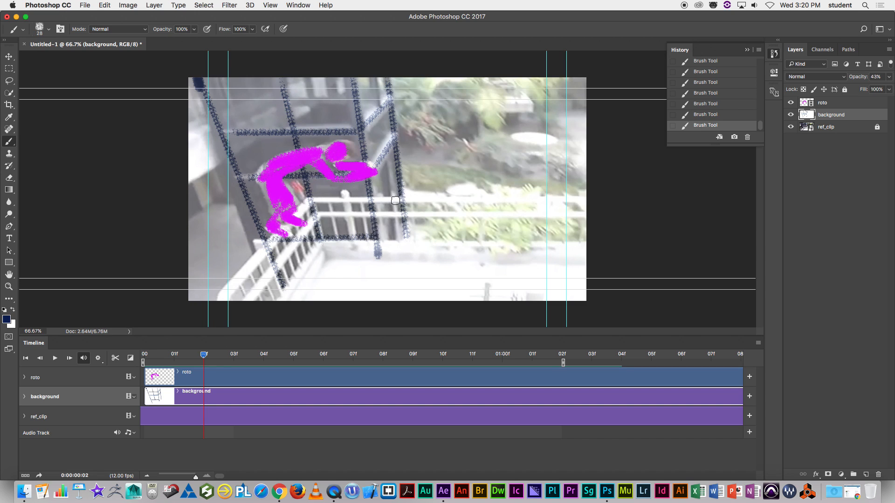
{"action": "left_click", "coordinate": [401, 200], "text": "shift"}
- Hide the ref_clip layer and thicken the building lines with freehand strokes, adding a flat shape beneath the structure
{"action": "left_click", "coordinate": [791, 128]}
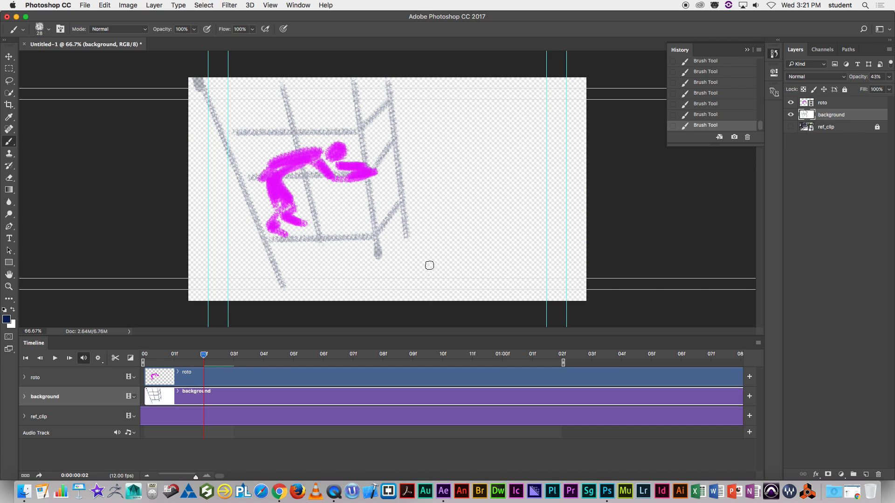
{"action": "mouse_move", "coordinate": [204, 82]}
{"action": "left_mouse_down"}
{"action": "mouse_move", "coordinate": [218, 126]}
{"action": "mouse_move", "coordinate": [252, 131]}
{"action": "mouse_move", "coordinate": [213, 129]}
{"action": "mouse_move", "coordinate": [261, 128]}
{"action": "left_mouse_up"}
{"action": "left_click_drag", "start_coordinate": [283, 87], "coordinate": [291, 111]}
{"action": "mouse_move", "coordinate": [229, 134]}
{"action": "left_mouse_down"}
{"action": "mouse_move", "coordinate": [241, 180]}
{"action": "mouse_move", "coordinate": [261, 183]}
{"action": "mouse_move", "coordinate": [251, 189]}
{"action": "mouse_move", "coordinate": [285, 239]}
{"action": "left_mouse_up"}
{"action": "mouse_move", "coordinate": [324, 180]}
{"action": "left_mouse_down"}
{"action": "mouse_move", "coordinate": [320, 216]}
{"action": "mouse_move", "coordinate": [341, 234]}
{"action": "mouse_move", "coordinate": [369, 232]}
{"action": "mouse_move", "coordinate": [368, 182]}
{"action": "left_mouse_up"}
{"action": "mouse_move", "coordinate": [376, 173]}
{"action": "left_mouse_down"}
{"action": "mouse_move", "coordinate": [364, 133]}
{"action": "mouse_move", "coordinate": [384, 98]}
{"action": "mouse_move", "coordinate": [361, 83]}
{"action": "left_mouse_up"}
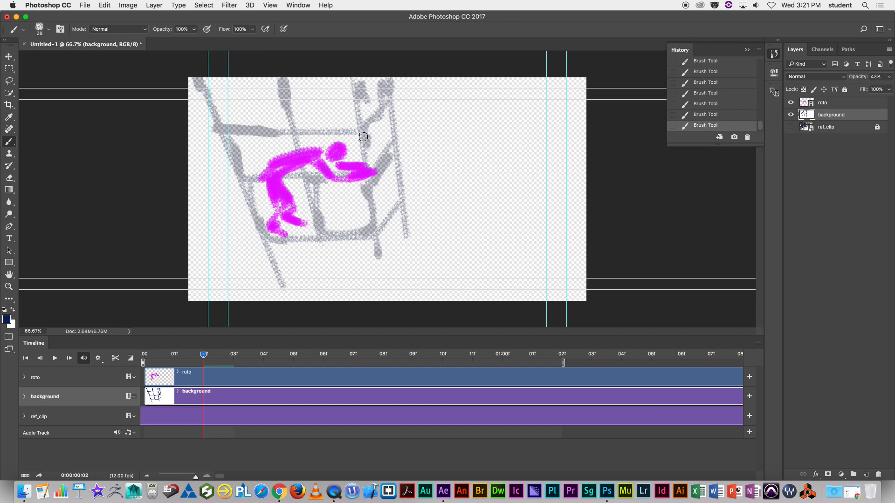
{"action": "mouse_move", "coordinate": [282, 264]}
{"action": "left_mouse_down"}
{"action": "mouse_move", "coordinate": [363, 265]}
{"action": "mouse_move", "coordinate": [364, 256]}
{"action": "left_mouse_up"}
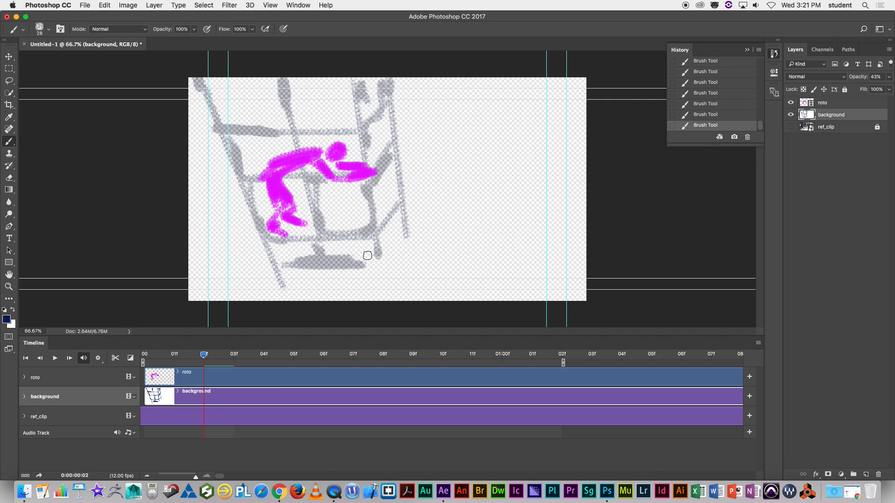
- Raise the background layer's opacity to 100% to view the drawing at full strength
{"action": "left_click", "coordinate": [889, 81]}
{"action": "left_click_drag", "start_coordinate": [863, 88], "coordinate": [888, 88]}
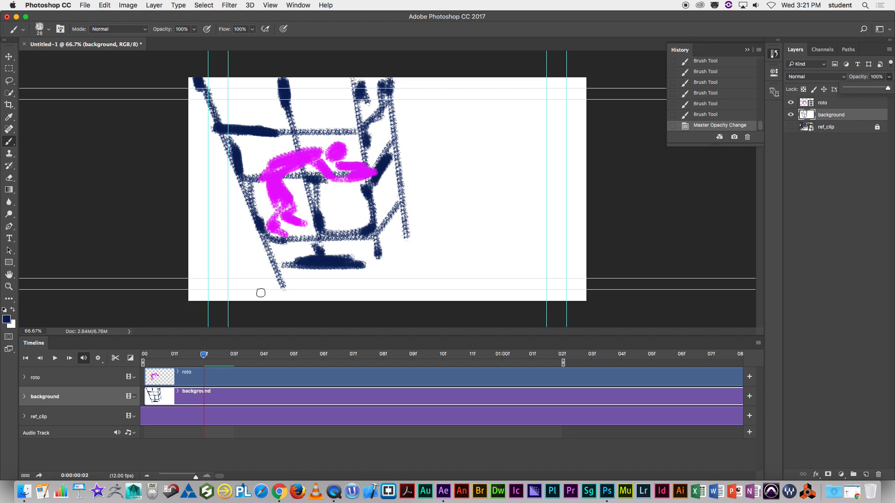
{"action": "mouse_move", "coordinate": [204, 357]}
{"action": "left_mouse_down"}
{"action": "mouse_move", "coordinate": [174, 357]}
{"action": "mouse_move", "coordinate": [204, 357]}
{"action": "left_mouse_up"}
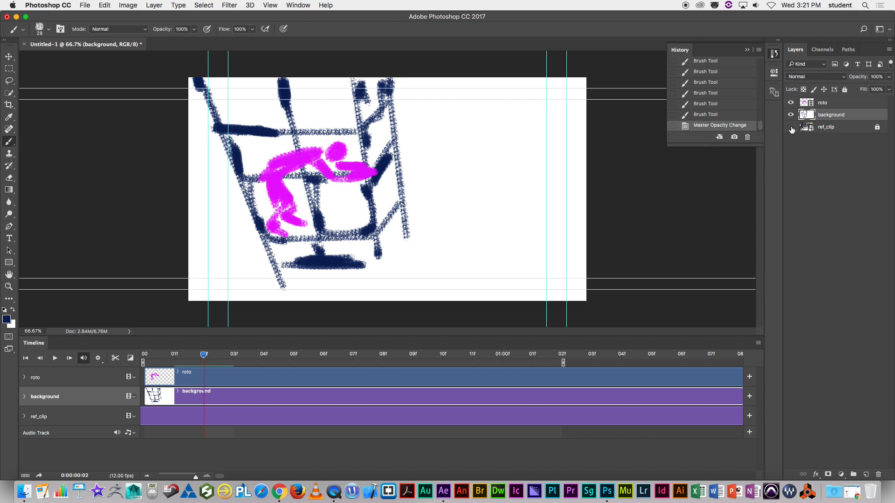
- Set the background layer's opacity to 53% and show the ref_clip layer
{"action": "left_click", "coordinate": [889, 77]}
{"action": "left_click_drag", "start_coordinate": [889, 88], "coordinate": [868, 88]}
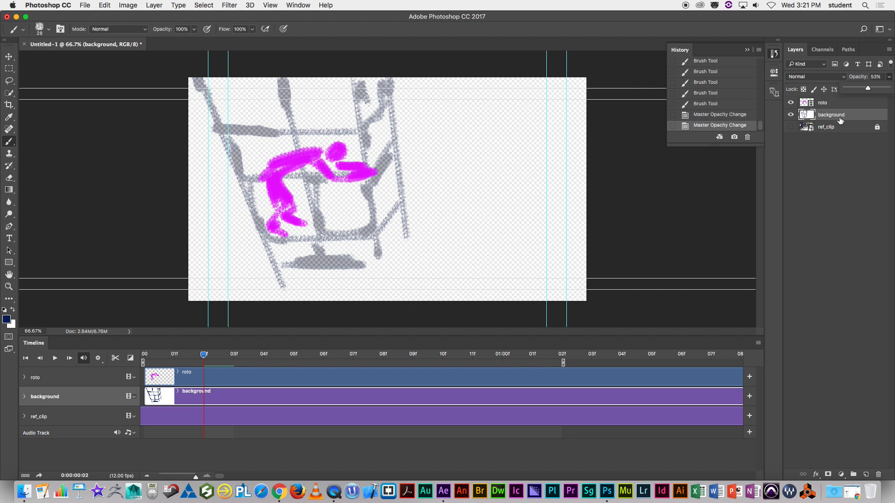
{"action": "left_click", "coordinate": [790, 127]}
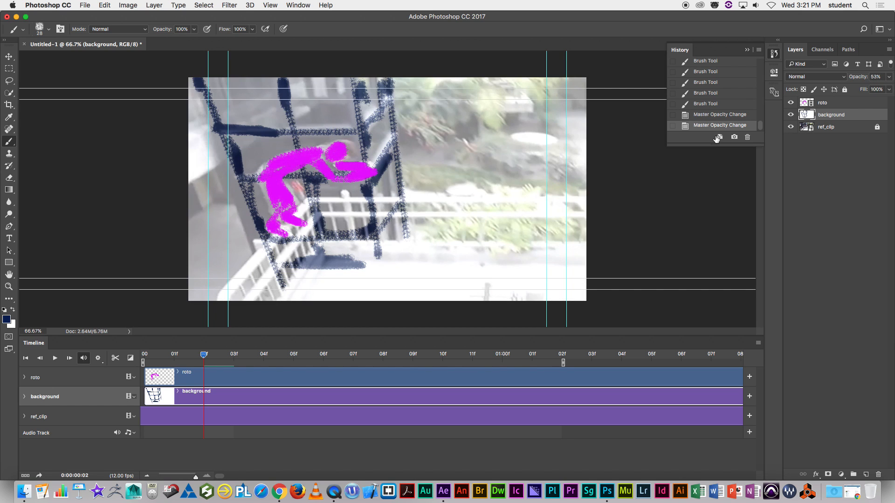
- Expand the background track's properties and enable Position keyframing at frame 01
{"action": "left_click", "coordinate": [24, 397]}
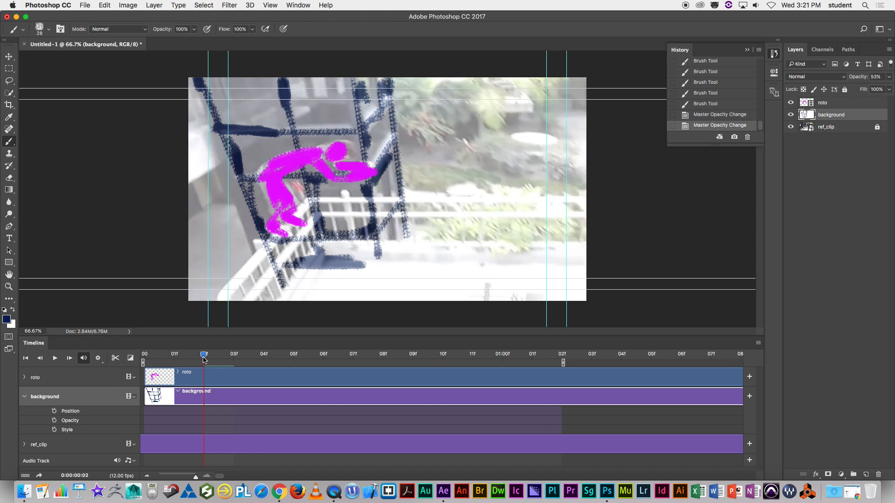
{"action": "left_click_drag", "start_coordinate": [195, 360], "coordinate": [180, 359]}
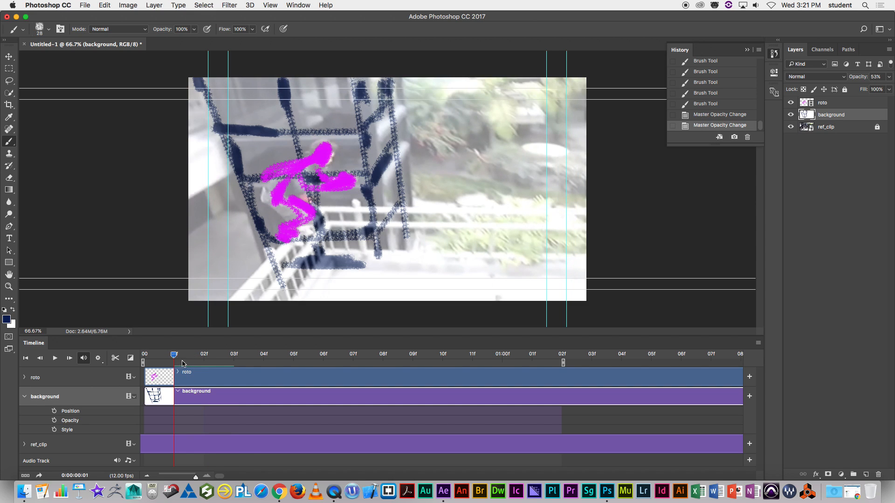
{"action": "left_click", "coordinate": [54, 412]}
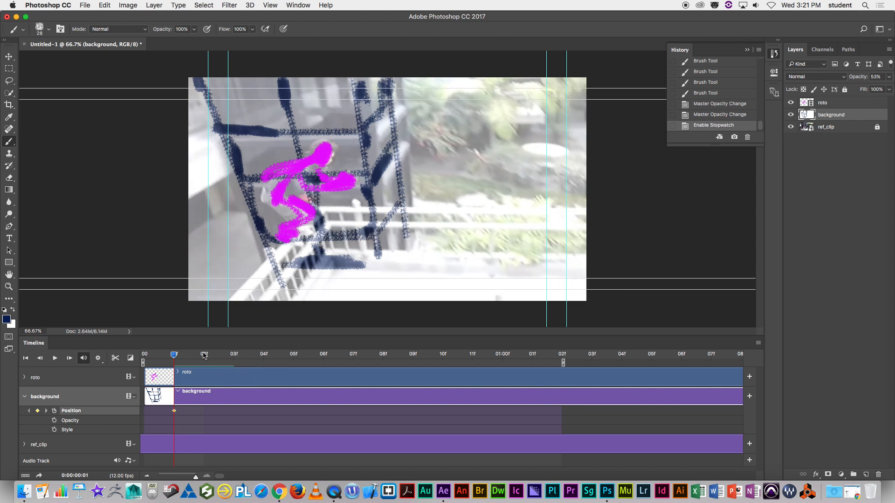
- At frame 06, shift the background layer left with the Move tool to line up with the building in the clip
{"action": "left_click_drag", "start_coordinate": [173, 355], "coordinate": [316, 386]}
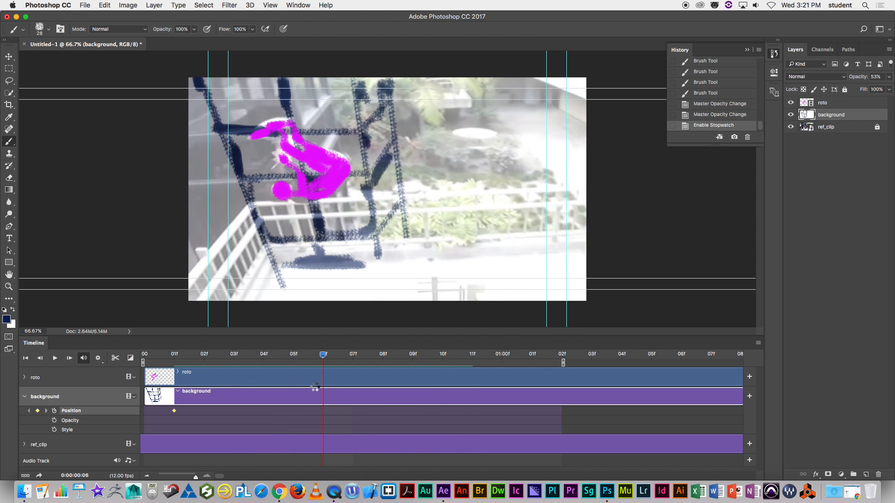
{"action": "left_click", "coordinate": [10, 56]}
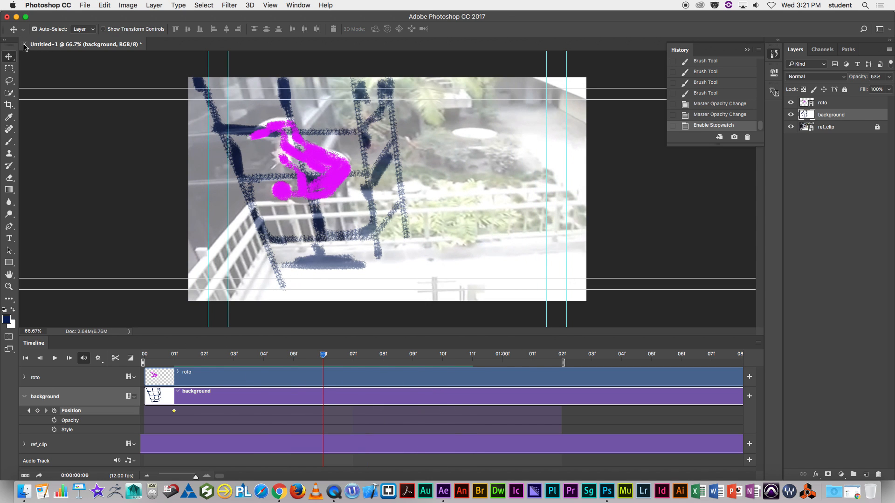
{"action": "mouse_move", "coordinate": [370, 213]}
{"action": "left_mouse_down"}
{"action": "mouse_move", "coordinate": [272, 217]}
{"action": "mouse_move", "coordinate": [284, 206]}
{"action": "mouse_move", "coordinate": [315, 208]}
{"action": "left_mouse_up"}
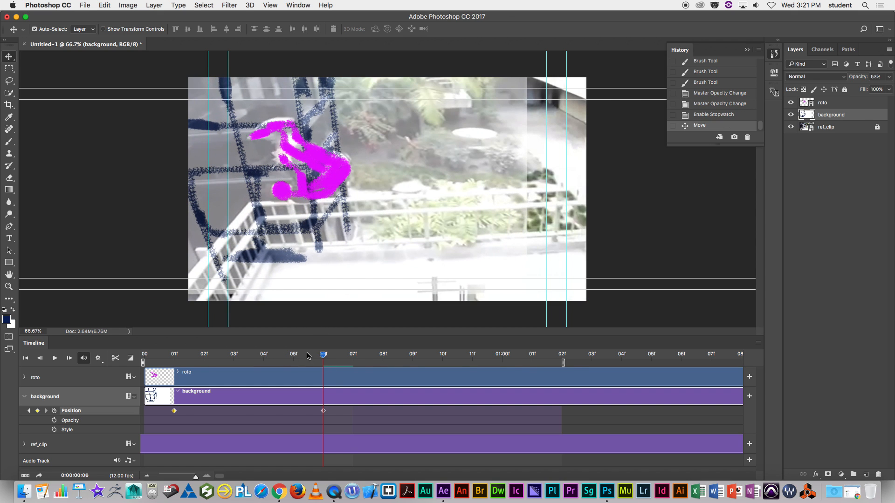
- Keyframe the background layer farther left at frame 01:02 and slightly to the right at frame 00
{"action": "left_click_drag", "start_coordinate": [321, 355], "coordinate": [558, 392]}
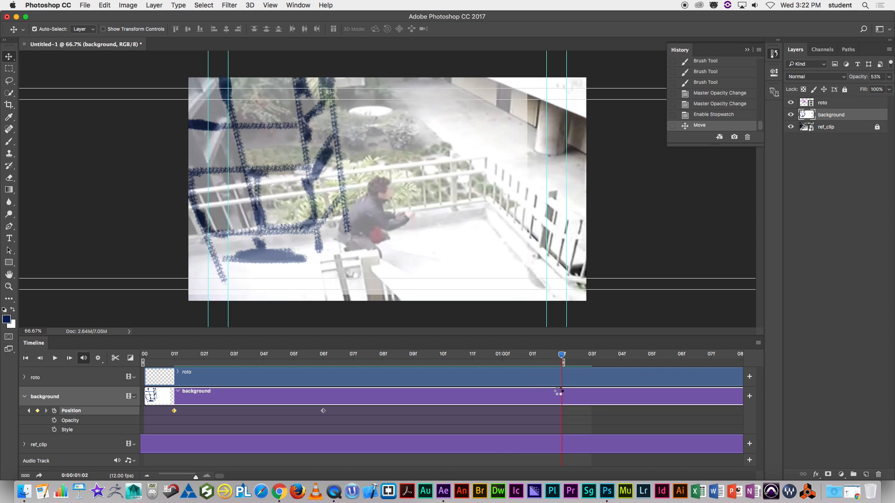
{"action": "left_click_drag", "start_coordinate": [321, 193], "coordinate": [221, 193]}
{"action": "left_click_drag", "start_coordinate": [561, 360], "coordinate": [140, 353]}
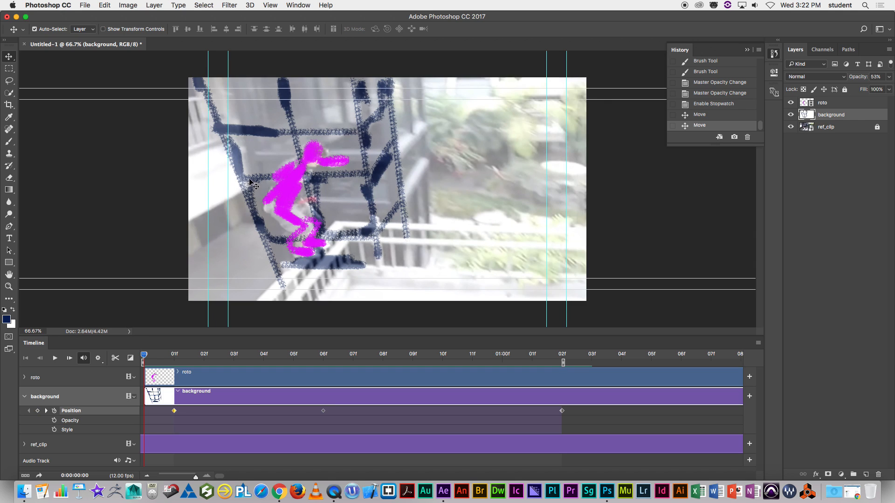
{"action": "left_click_drag", "start_coordinate": [250, 181], "coordinate": [259, 181]}
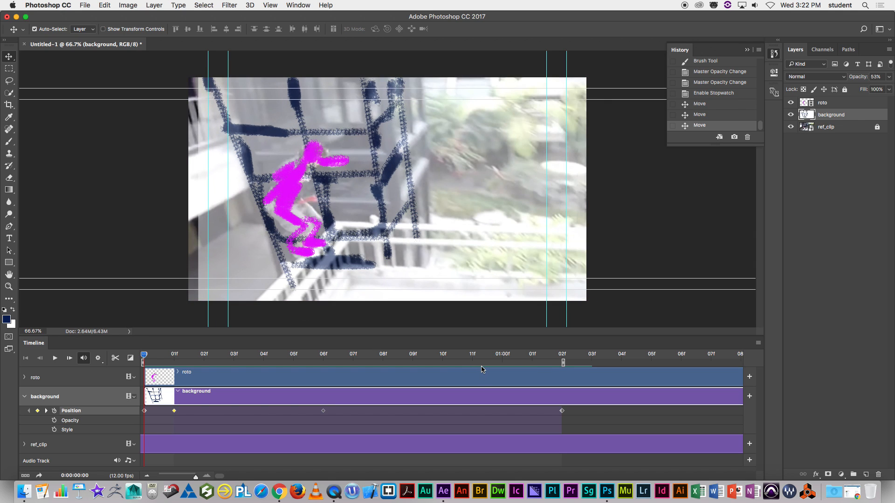
- Hide the ref_clip layer and set the background layer's opacity to 100%
{"action": "left_click", "coordinate": [790, 128]}
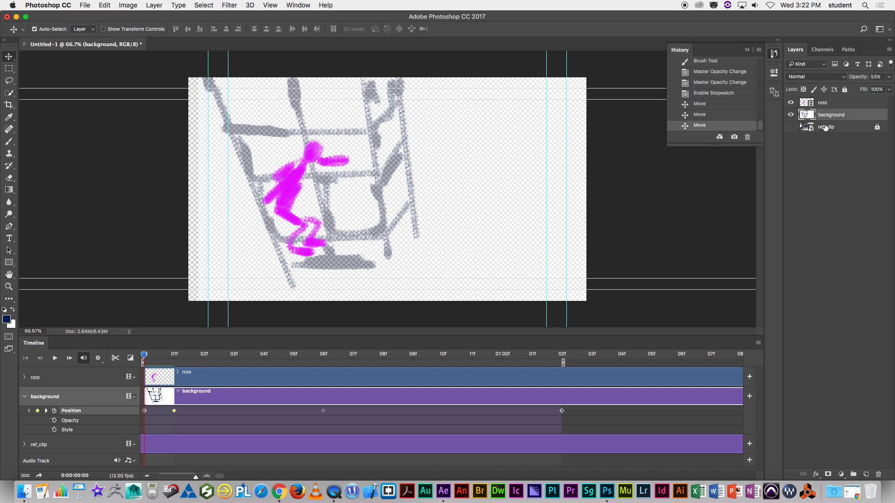
{"action": "left_click", "coordinate": [889, 78]}
{"action": "left_click_drag", "start_coordinate": [868, 89], "coordinate": [892, 90]}
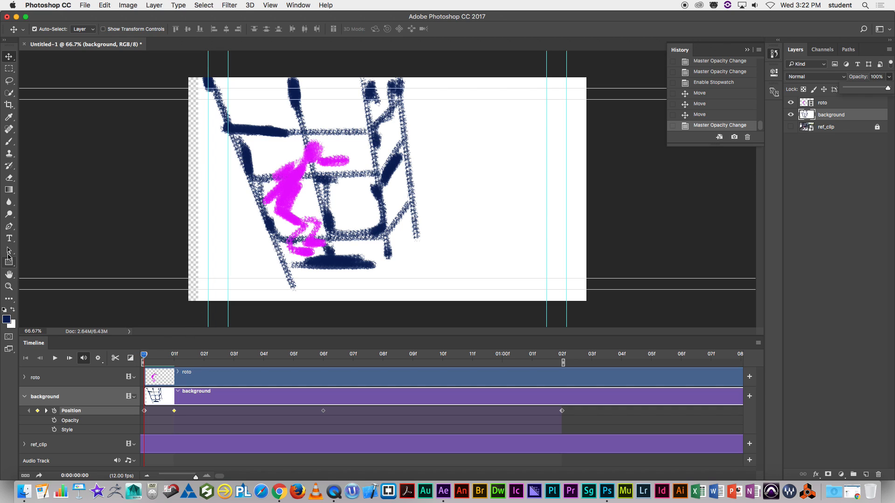
- Fill the background layer's transparent edge strip and its open area at frame 00 with white using the Paint Bucket
{"action": "left_click", "coordinate": [9, 190]}
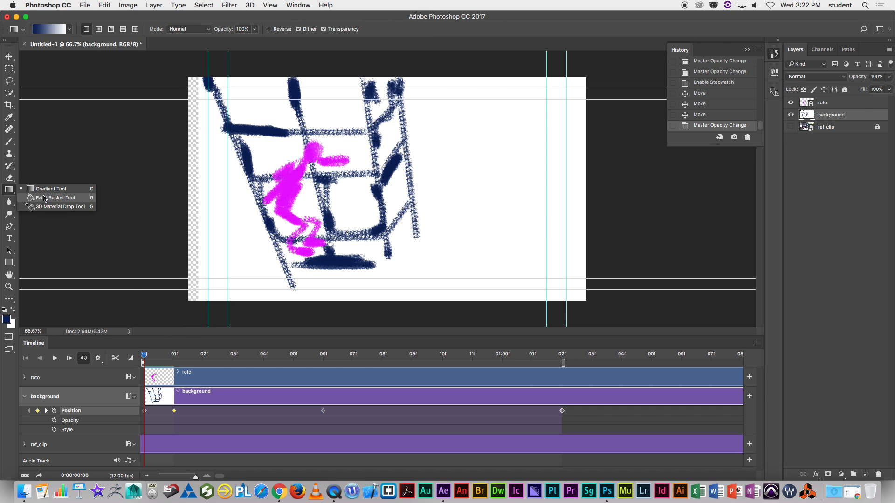
{"action": "left_click", "coordinate": [44, 198]}
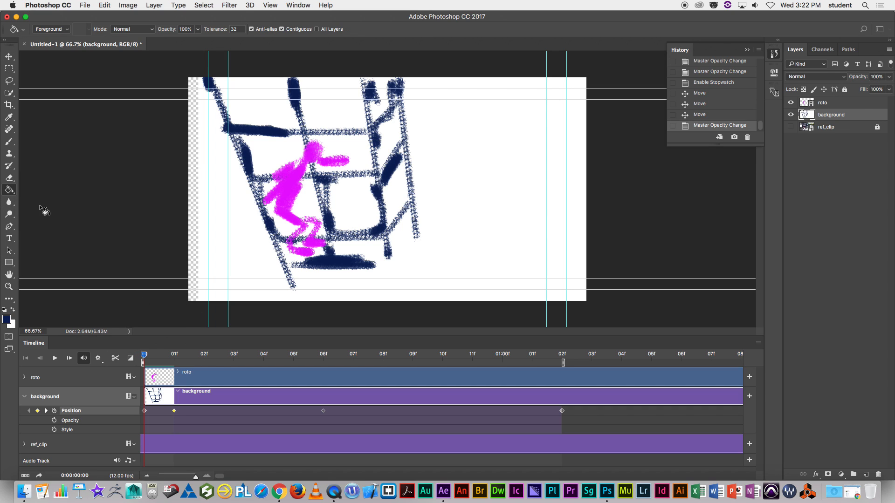
{"action": "left_click", "coordinate": [13, 310]}
{"action": "left_click", "coordinate": [193, 211]}
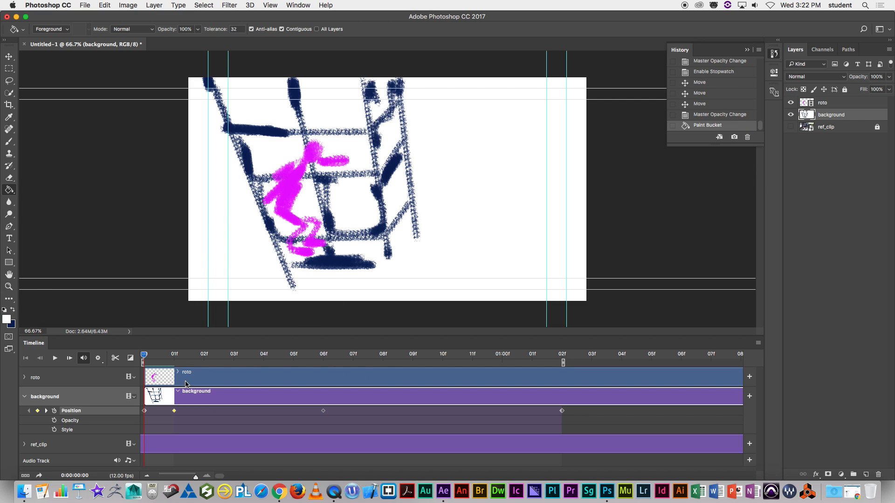
{"action": "mouse_move", "coordinate": [146, 357]}
{"action": "left_mouse_down"}
{"action": "mouse_move", "coordinate": [562, 359]}
{"action": "mouse_move", "coordinate": [144, 357]}
{"action": "left_mouse_up"}
{"action": "left_click", "coordinate": [531, 248]}
{"action": "left_click", "coordinate": [559, 253]}
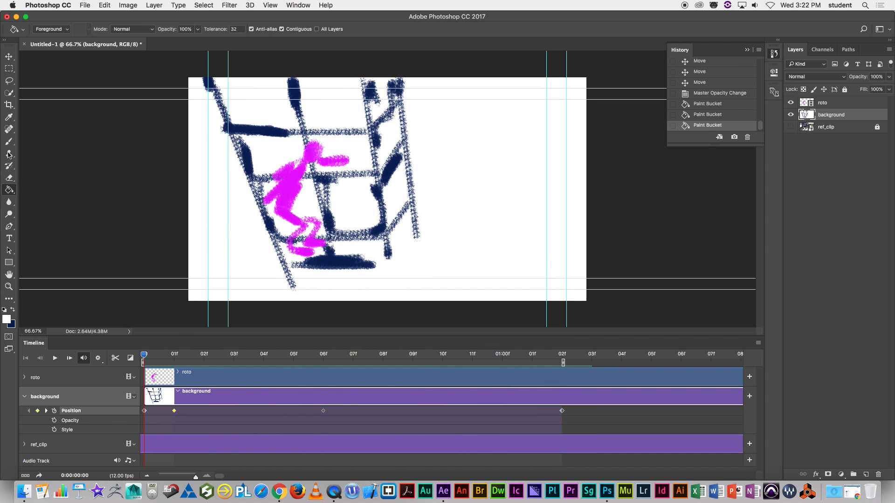
- Brush a dark blue horizontal line on either side of the building on the background layer at frame 00
{"action": "left_click", "coordinate": [9, 141]}
{"action": "left_click", "coordinate": [13, 311]}
{"action": "left_click_drag", "start_coordinate": [189, 200], "coordinate": [250, 200]}
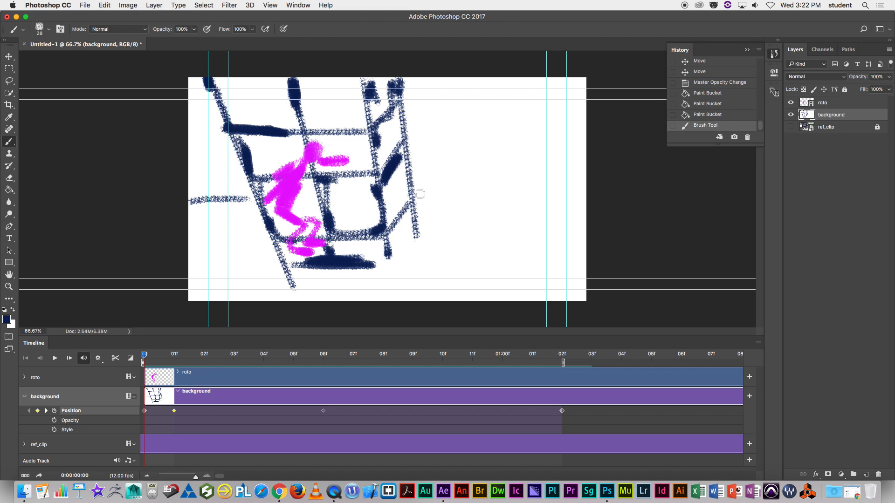
{"action": "left_click_drag", "start_coordinate": [416, 188], "coordinate": [582, 186]}
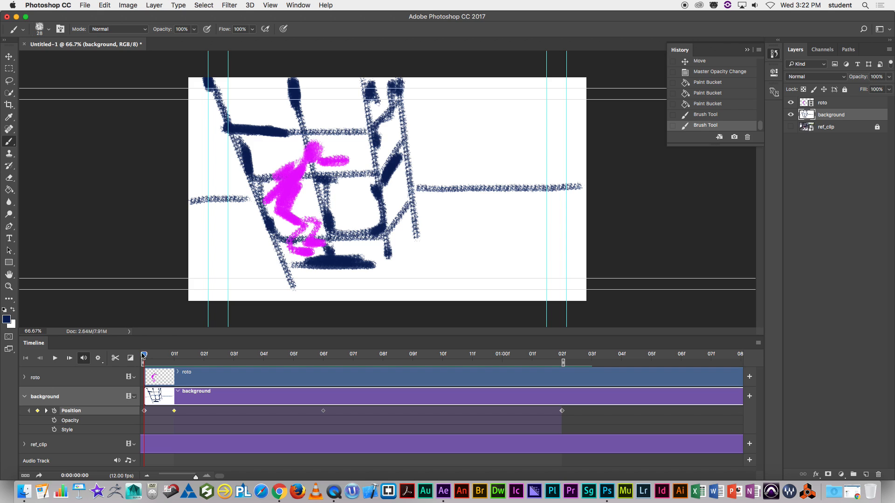
- At frame 11, extend the background painting with a box on the ledge, angled supports, a distant roofline and the building's lower corner
{"action": "key", "text": "space"}
{"action": "key", "text": "space"}
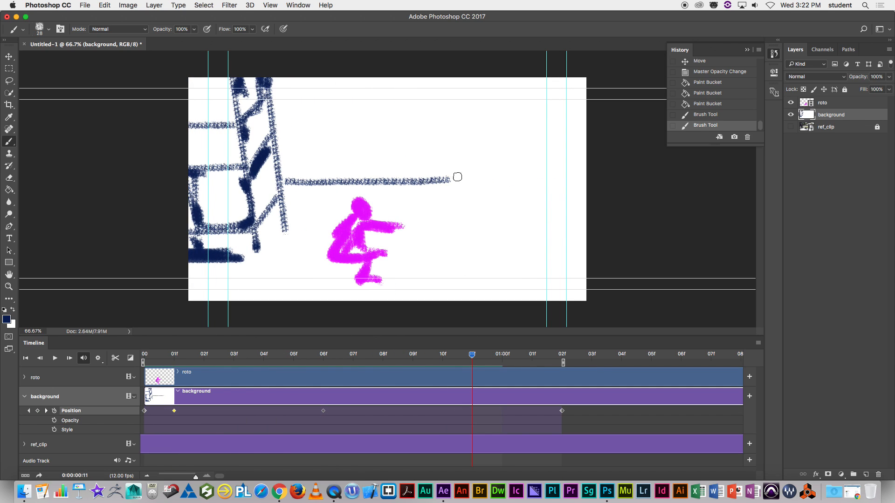
{"action": "left_click_drag", "start_coordinate": [460, 183], "coordinate": [418, 297]}
{"action": "left_click_drag", "start_coordinate": [460, 183], "coordinate": [481, 300]}
{"action": "left_click_drag", "start_coordinate": [480, 220], "coordinate": [585, 218]}
{"action": "mouse_move", "coordinate": [552, 147]}
{"action": "left_mouse_down"}
{"action": "mouse_move", "coordinate": [567, 216]}
{"action": "mouse_move", "coordinate": [609, 144]}
{"action": "mouse_move", "coordinate": [588, 122]}
{"action": "left_mouse_up"}
{"action": "mouse_move", "coordinate": [340, 127]}
{"action": "left_mouse_down"}
{"action": "mouse_move", "coordinate": [343, 172]}
{"action": "mouse_move", "coordinate": [340, 130]}
{"action": "mouse_move", "coordinate": [374, 127]}
{"action": "mouse_move", "coordinate": [395, 176]}
{"action": "left_mouse_up"}
{"action": "mouse_move", "coordinate": [297, 193]}
{"action": "left_mouse_down"}
{"action": "mouse_move", "coordinate": [462, 188]}
{"action": "mouse_move", "coordinate": [413, 302]}
{"action": "left_mouse_up"}
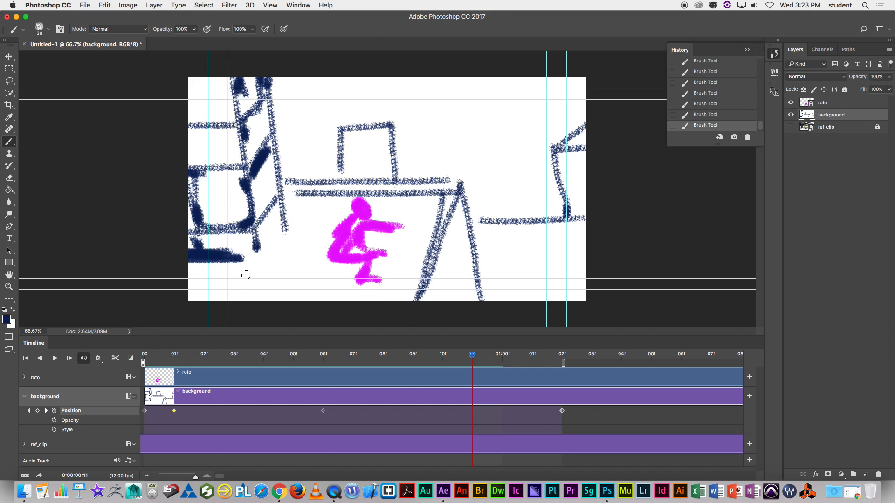
{"action": "left_click_drag", "start_coordinate": [279, 230], "coordinate": [268, 263]}
{"action": "left_click_drag", "start_coordinate": [208, 267], "coordinate": [251, 263]}
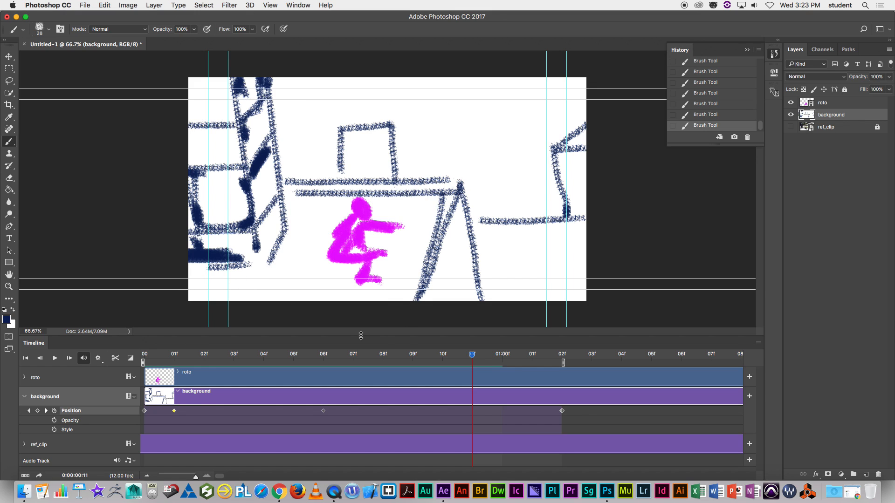
- At frame 00, paint thick dark blue beams around the building's base on the background layer, behind the figure's feet
{"action": "left_click_drag", "start_coordinate": [476, 356], "coordinate": [144, 407]}
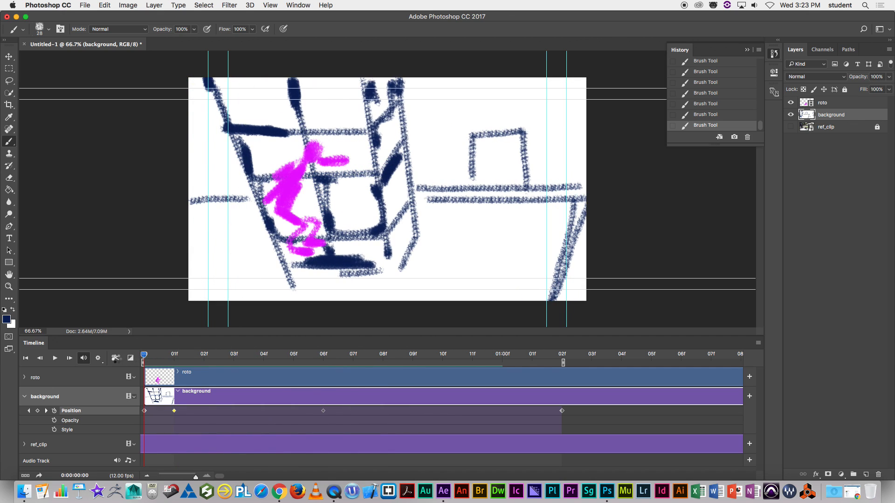
{"action": "left_click_drag", "start_coordinate": [233, 303], "coordinate": [333, 239]}
{"action": "mouse_move", "coordinate": [196, 230]}
{"action": "left_mouse_down"}
{"action": "mouse_move", "coordinate": [344, 226]}
{"action": "mouse_move", "coordinate": [327, 244]}
{"action": "mouse_move", "coordinate": [345, 226]}
{"action": "mouse_move", "coordinate": [361, 296]}
{"action": "mouse_move", "coordinate": [349, 242]}
{"action": "mouse_move", "coordinate": [380, 314]}
{"action": "left_mouse_up"}
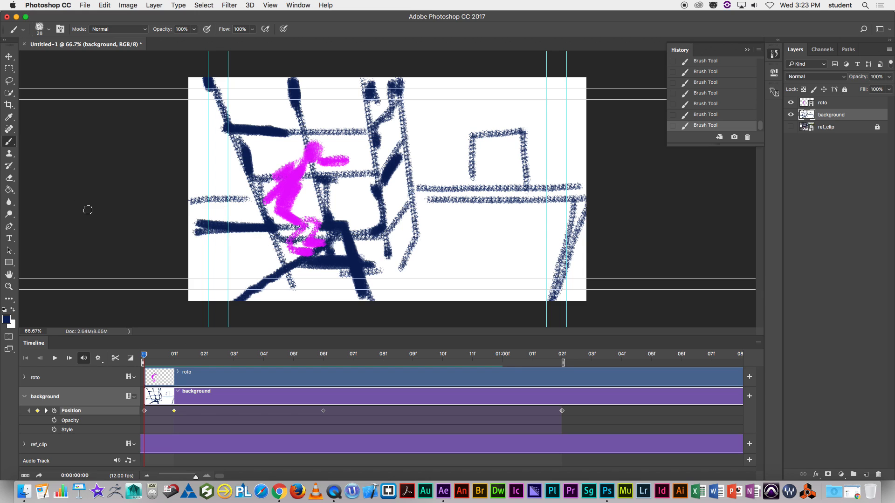
- Sample the white from the canvas and paint over the stray building lines below the figure's feet
{"action": "left_click", "coordinate": [310, 288], "text": "alt"}
{"action": "mouse_move", "coordinate": [314, 270]}
{"action": "left_mouse_down"}
{"action": "mouse_move", "coordinate": [337, 246]}
{"action": "mouse_move", "coordinate": [351, 273]}
{"action": "mouse_move", "coordinate": [338, 254]}
{"action": "mouse_move", "coordinate": [331, 266]}
{"action": "mouse_move", "coordinate": [348, 280]}
{"action": "mouse_move", "coordinate": [338, 249]}
{"action": "mouse_move", "coordinate": [302, 271]}
{"action": "mouse_move", "coordinate": [335, 245]}
{"action": "left_mouse_up"}
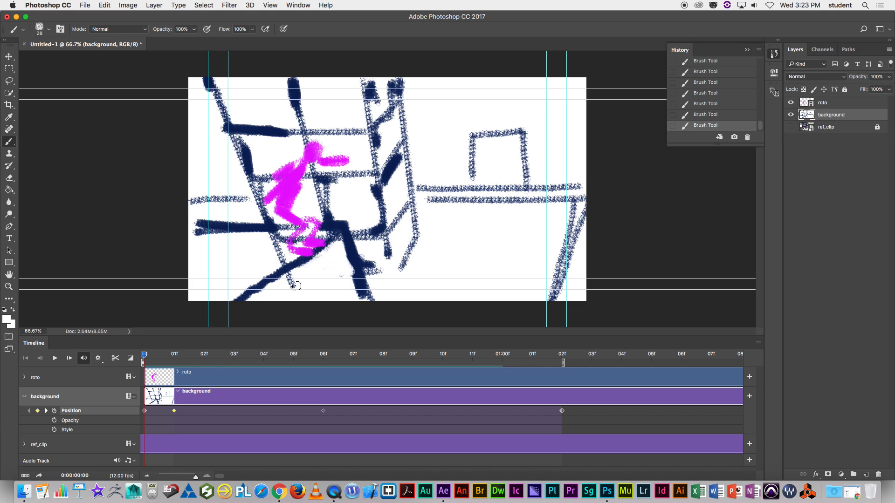
{"action": "mouse_move", "coordinate": [279, 264]}
{"action": "left_mouse_down"}
{"action": "mouse_move", "coordinate": [272, 248]}
{"action": "mouse_move", "coordinate": [300, 238]}
{"action": "mouse_move", "coordinate": [283, 250]}
{"action": "mouse_move", "coordinate": [277, 237]}
{"action": "mouse_move", "coordinate": [314, 236]}
{"action": "left_mouse_up"}
- Play the animation several times from the start to check the background's movement behind the figure
{"action": "key", "text": "space"}
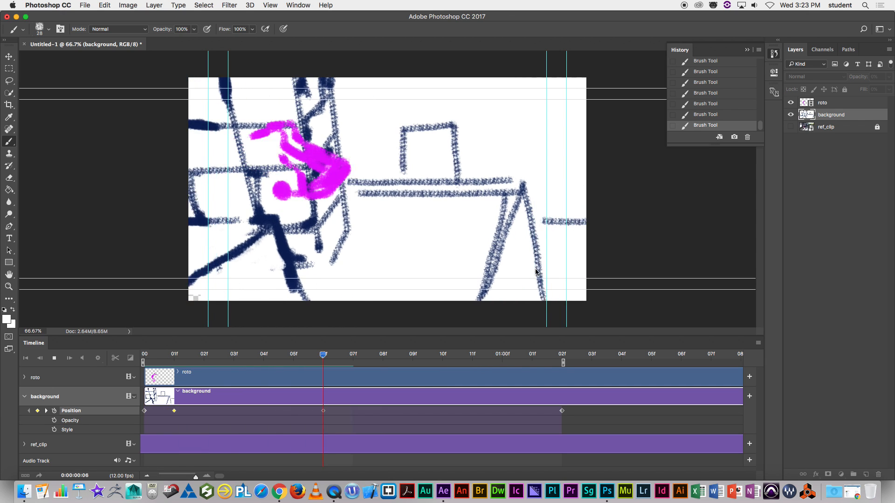
{"action": "key", "text": "space"}
{"action": "key", "text": "space"}
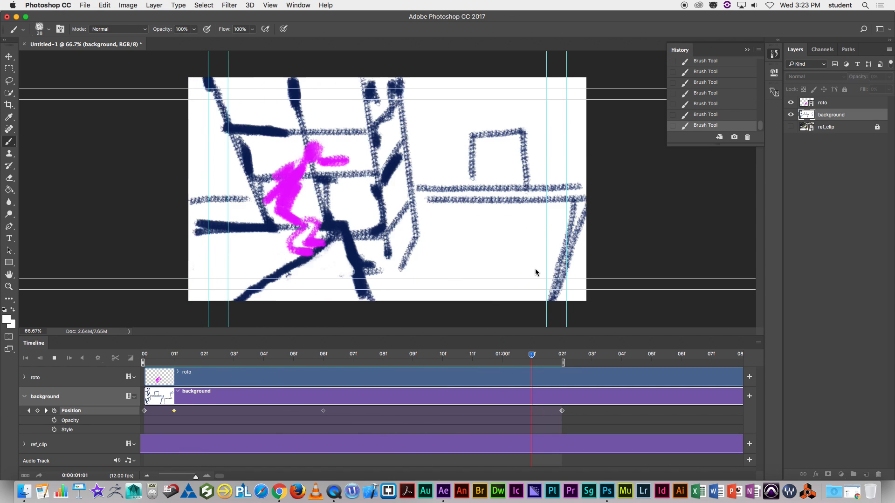
{"action": "key", "text": "space"}
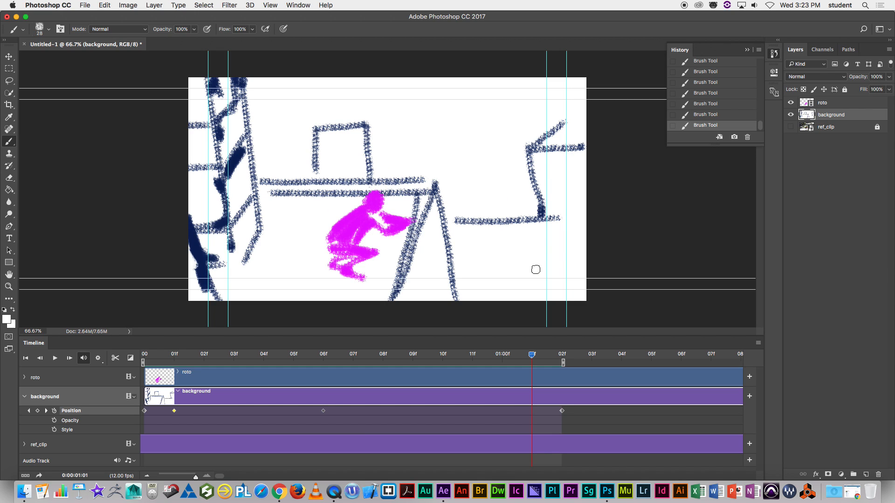
{"action": "left_click", "coordinate": [142, 360]}
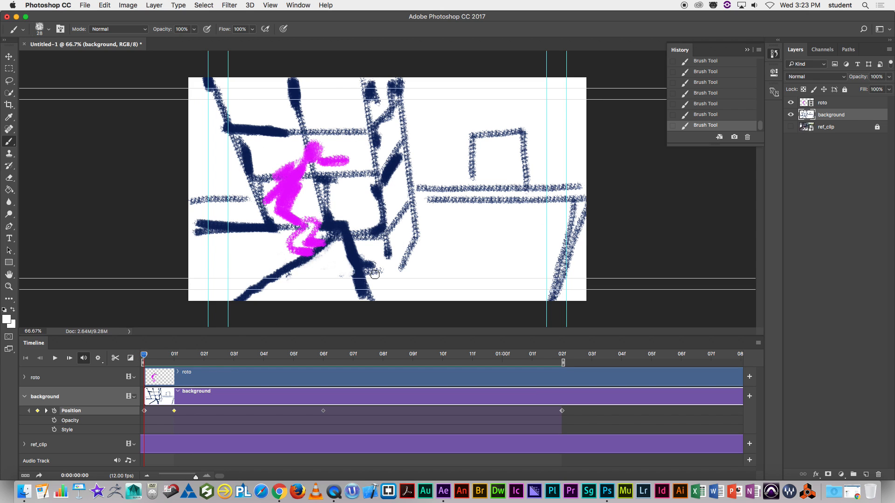
{"action": "key", "text": "space"}
{"action": "key", "text": "space"}
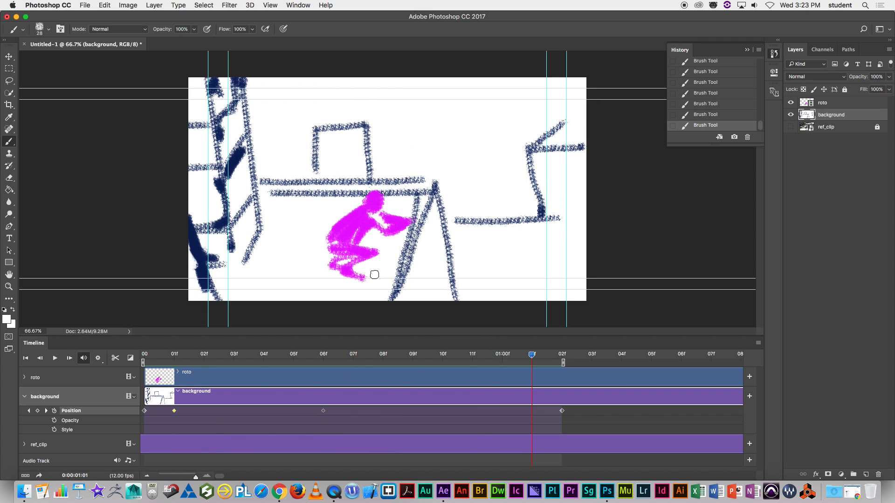
{"action": "key", "text": "space"}
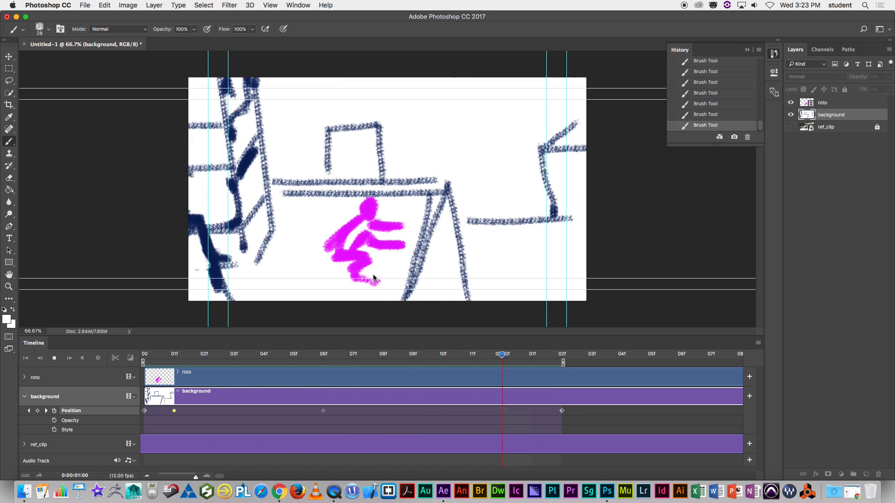
{"action": "key", "text": "space"}
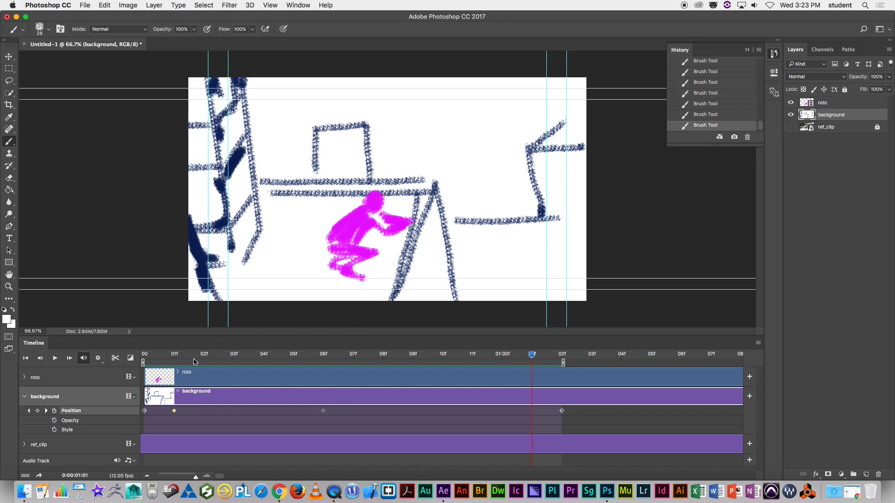
- Add a new blank video layer and place it above the roto layer
{"action": "left_click_drag", "start_coordinate": [143, 361], "coordinate": [210, 355]}
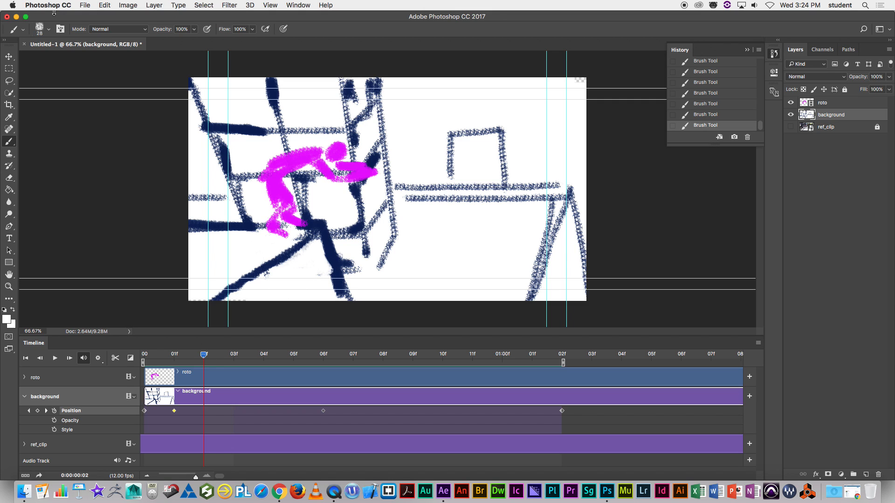
{"action": "left_click", "coordinate": [153, 6]}
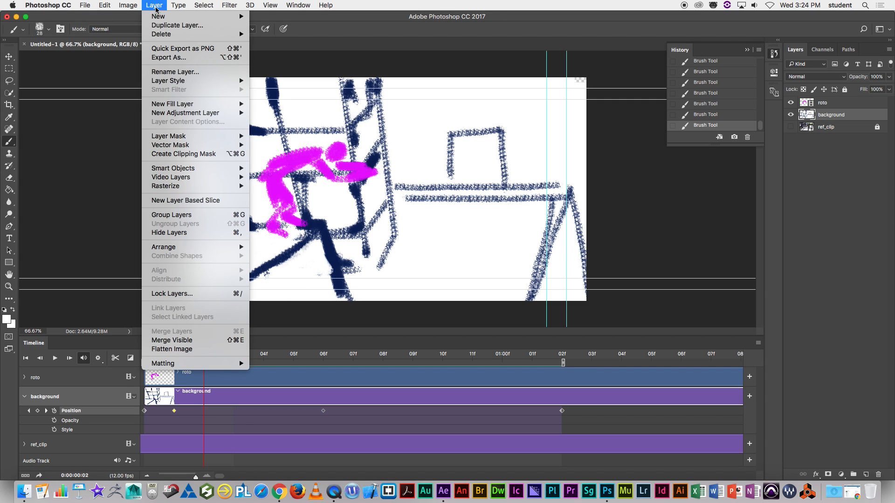
{"action": "mouse_move", "coordinate": [181, 179]}
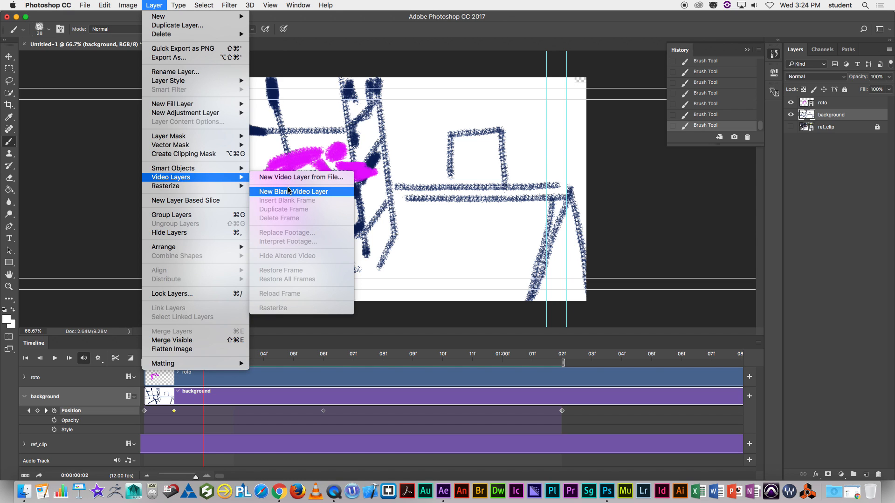
{"action": "left_click", "coordinate": [307, 192]}
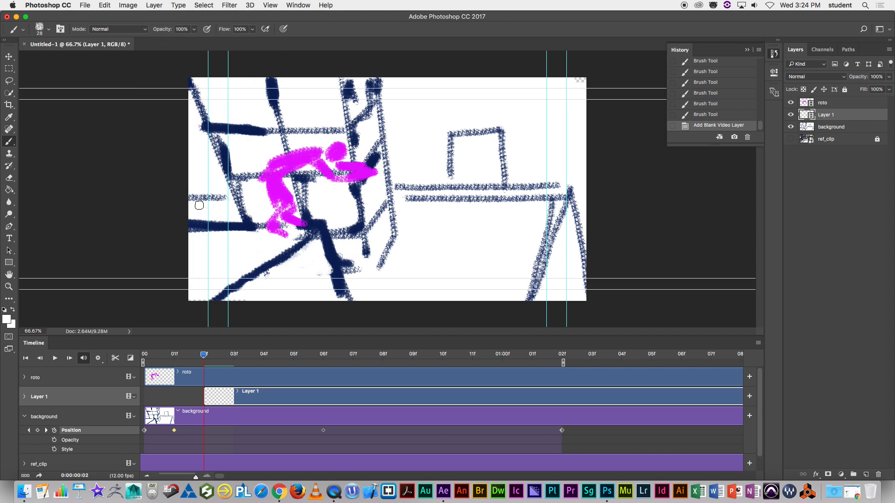
{"action": "left_click_drag", "start_coordinate": [827, 116], "coordinate": [829, 103]}
- Rename the new video layer as smoke and shift its clip to start at frame 00
{"action": "double_click", "coordinate": [826, 103]}
{"action": "type", "text": "smoke"}
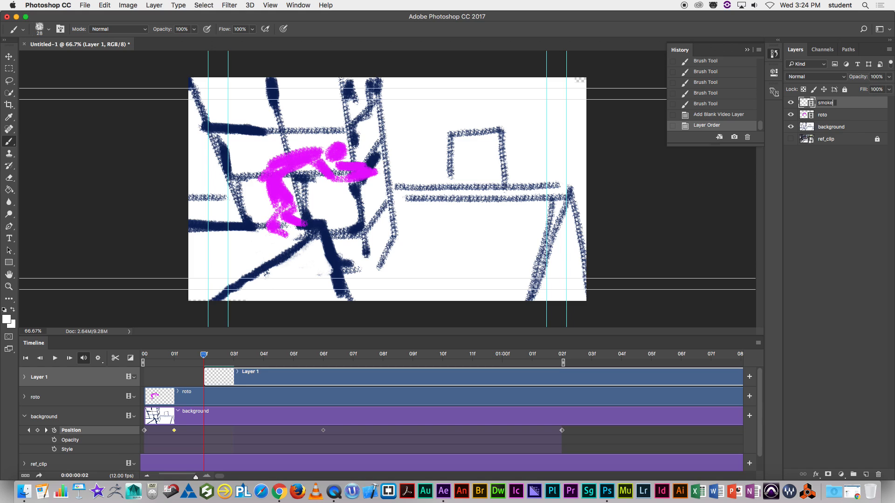
{"action": "key", "text": "Return"}
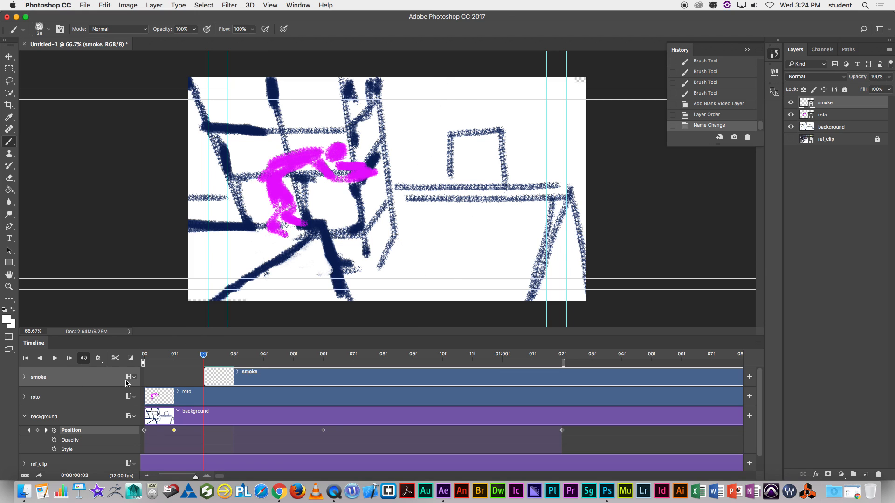
{"action": "left_click_drag", "start_coordinate": [262, 382], "coordinate": [202, 382]}
{"action": "key", "text": "Home"}
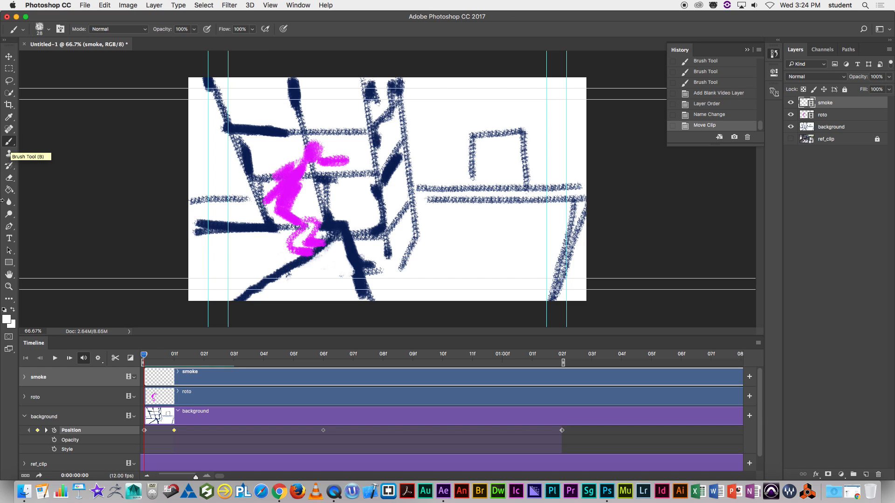
- Set the foreground color to teal green 20b694
{"action": "left_click", "coordinate": [7, 319]}
{"action": "left_click_drag", "start_coordinate": [459, 281], "coordinate": [459, 229]}
{"action": "left_click", "coordinate": [424, 205]}
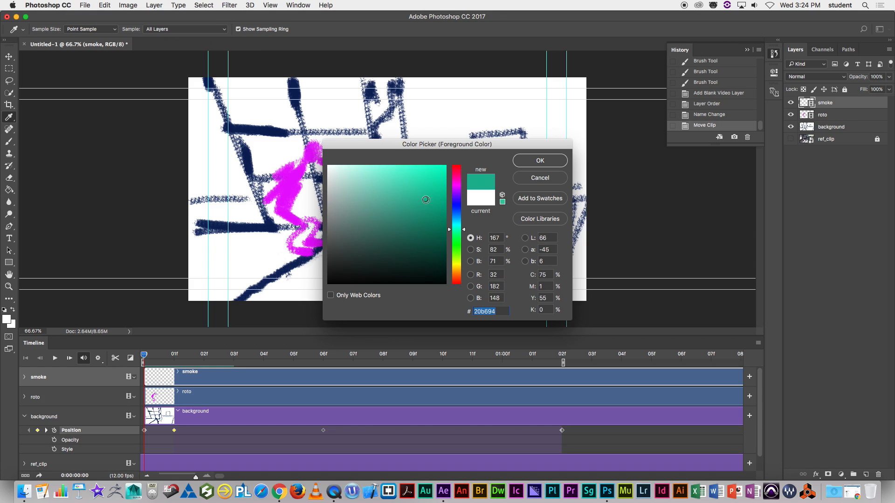
{"action": "left_click", "coordinate": [538, 160]}
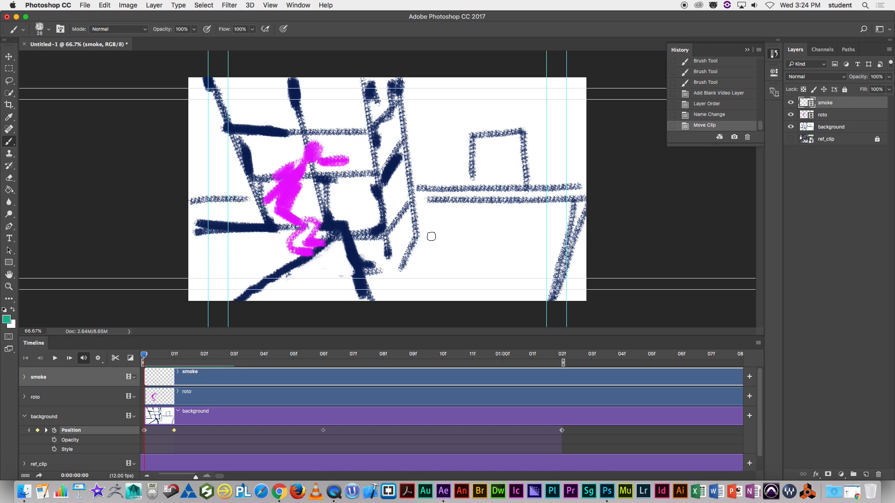
- Paint a green eye with pupil, lids and brow below the ledge on the smoke layer at frame 00
{"action": "mouse_move", "coordinate": [427, 242]}
{"action": "left_mouse_down"}
{"action": "mouse_move", "coordinate": [468, 216]}
{"action": "mouse_move", "coordinate": [527, 241]}
{"action": "left_mouse_up"}
{"action": "mouse_move", "coordinate": [447, 222]}
{"action": "left_mouse_down"}
{"action": "mouse_move", "coordinate": [519, 220]}
{"action": "mouse_move", "coordinate": [492, 209]}
{"action": "mouse_move", "coordinate": [517, 209]}
{"action": "mouse_move", "coordinate": [543, 233]}
{"action": "mouse_move", "coordinate": [463, 228]}
{"action": "mouse_move", "coordinate": [465, 220]}
{"action": "mouse_move", "coordinate": [466, 240]}
{"action": "mouse_move", "coordinate": [487, 244]}
{"action": "mouse_move", "coordinate": [491, 221]}
{"action": "mouse_move", "coordinate": [474, 218]}
{"action": "mouse_move", "coordinate": [486, 232]}
{"action": "mouse_move", "coordinate": [454, 250]}
{"action": "mouse_move", "coordinate": [507, 246]}
{"action": "mouse_move", "coordinate": [500, 270]}
{"action": "mouse_move", "coordinate": [527, 248]}
{"action": "mouse_move", "coordinate": [559, 240]}
{"action": "left_mouse_up"}
{"action": "left_click_drag", "start_coordinate": [443, 255], "coordinate": [455, 258]}
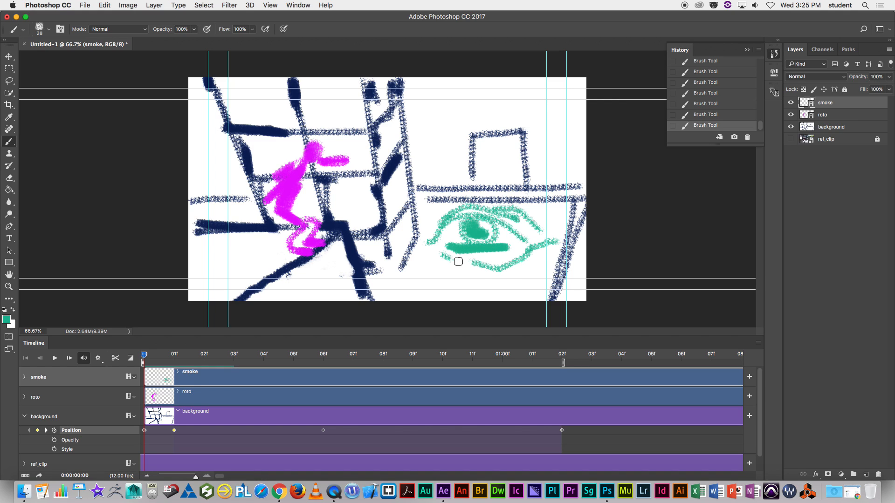
{"action": "mouse_move", "coordinate": [491, 199]}
{"action": "left_mouse_down"}
{"action": "mouse_move", "coordinate": [485, 205]}
{"action": "mouse_move", "coordinate": [535, 219]}
{"action": "left_mouse_up"}
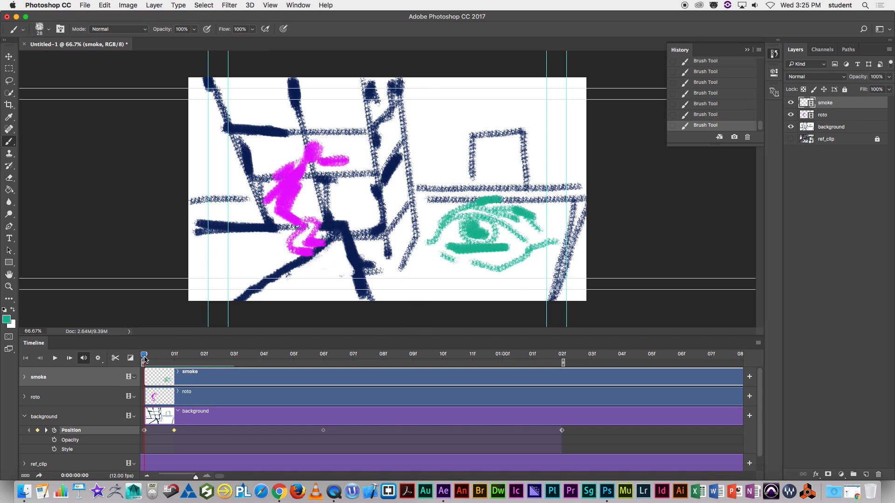
- Duplicate the smoke layer's frame 00 drawing onto the next frame
{"action": "mouse_move", "coordinate": [157, 359]}
{"action": "left_mouse_down"}
{"action": "mouse_move", "coordinate": [136, 357]}
{"action": "mouse_move", "coordinate": [173, 358]}
{"action": "mouse_move", "coordinate": [132, 358]}
{"action": "left_mouse_up"}
{"action": "mouse_move", "coordinate": [148, 358]}
{"action": "left_mouse_down"}
{"action": "mouse_move", "coordinate": [173, 358]}
{"action": "mouse_move", "coordinate": [141, 359]}
{"action": "left_mouse_up"}
{"action": "left_click", "coordinate": [151, 6]}
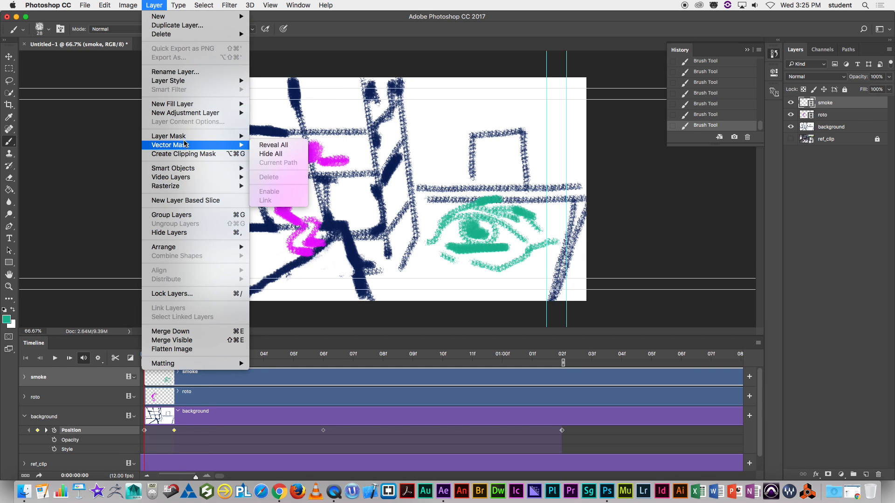
{"action": "mouse_move", "coordinate": [186, 178]}
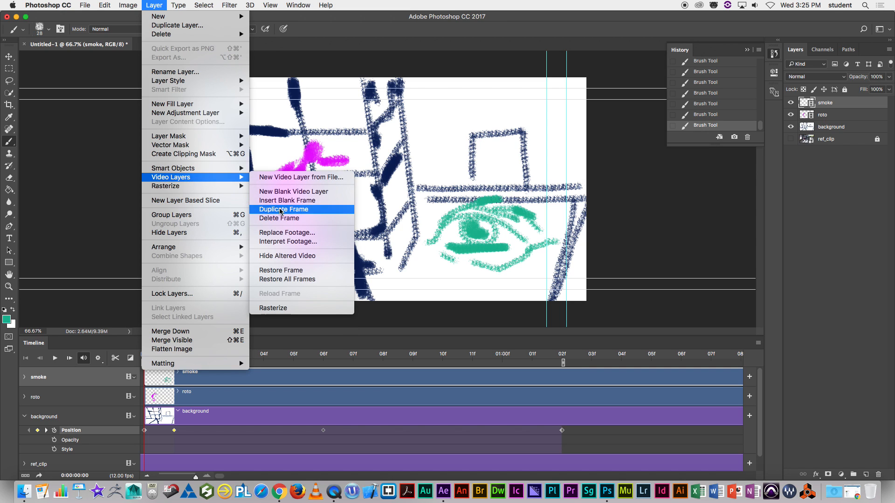
{"action": "left_click", "coordinate": [296, 214]}
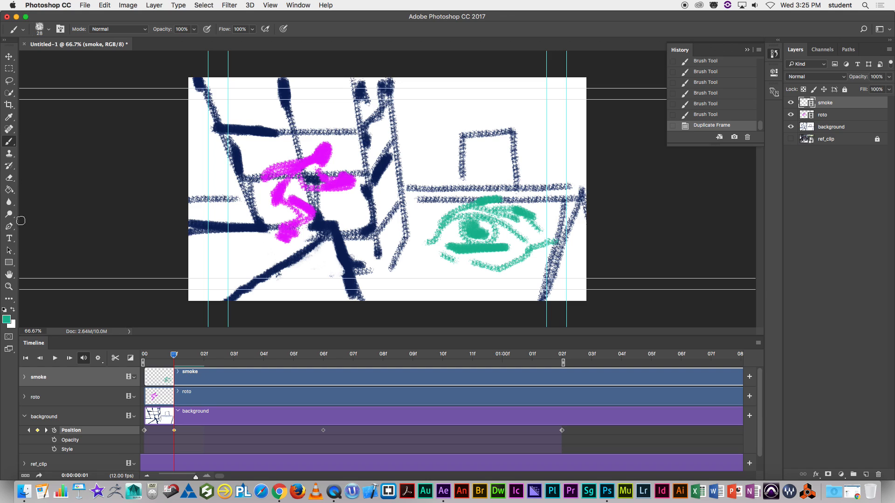
- Smudge the green eye's pupil and upper lid lines at frame 01 of the smoke layer, using an enlarged Smudge brush
{"action": "left_click", "coordinate": [8, 202]}
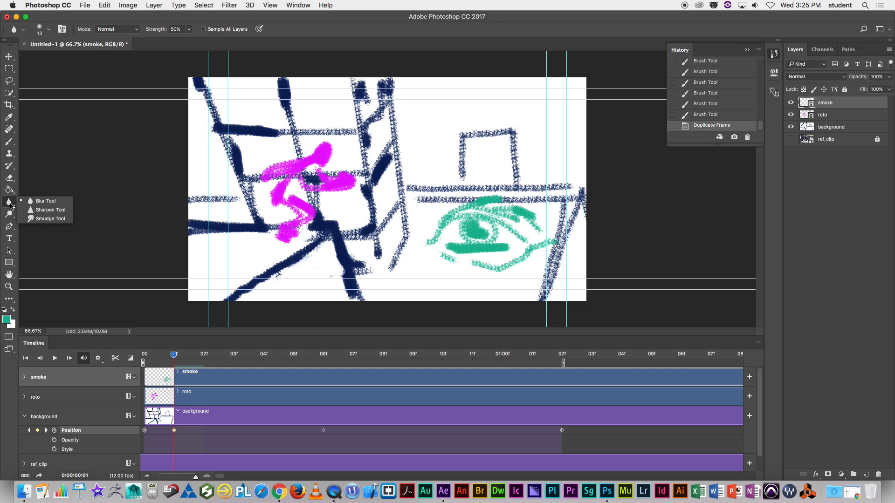
{"action": "left_click", "coordinate": [40, 219]}
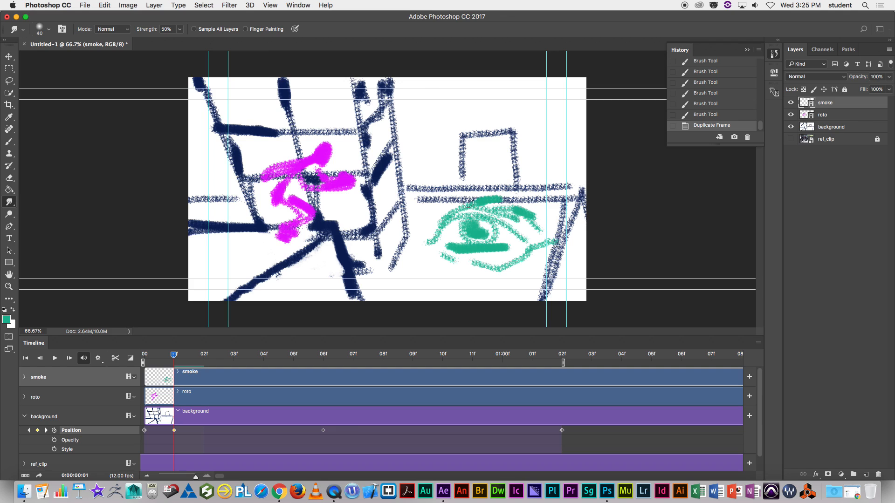
{"action": "key", "text": "bracketright"}
{"action": "key", "text": "bracketright"}
{"action": "key", "text": "bracketright"}
{"action": "left_click_drag", "start_coordinate": [477, 214], "coordinate": [450, 231]}
{"action": "mouse_move", "coordinate": [479, 218]}
{"action": "left_mouse_down"}
{"action": "mouse_move", "coordinate": [499, 219]}
{"action": "mouse_move", "coordinate": [496, 232]}
{"action": "mouse_move", "coordinate": [521, 233]}
{"action": "mouse_move", "coordinate": [480, 227]}
{"action": "left_mouse_up"}
- Brush a few teal strokes back over the smudged eye at frame 01
{"action": "left_click", "coordinate": [9, 141]}
{"action": "mouse_move", "coordinate": [442, 234]}
{"action": "left_mouse_down"}
{"action": "mouse_move", "coordinate": [463, 223]}
{"action": "mouse_move", "coordinate": [526, 236]}
{"action": "left_mouse_up"}
{"action": "mouse_move", "coordinate": [463, 231]}
{"action": "left_mouse_down"}
{"action": "mouse_move", "coordinate": [497, 240]}
{"action": "mouse_move", "coordinate": [496, 229]}
{"action": "mouse_move", "coordinate": [468, 216]}
{"action": "mouse_move", "coordinate": [513, 221]}
{"action": "left_mouse_up"}
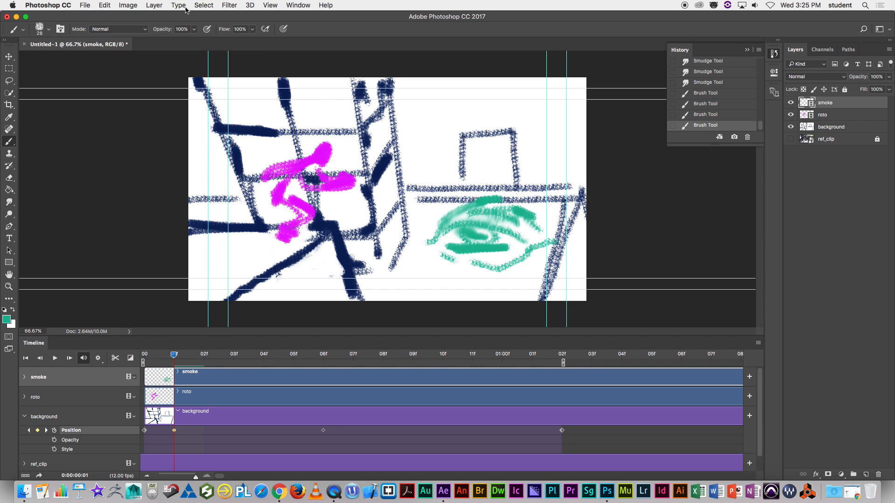
- Duplicate the smoke drawing from frame 01 onto frame 02 and smudge the pupil and inner eye into a soft blur
{"action": "left_click", "coordinate": [152, 7]}
{"action": "mouse_move", "coordinate": [215, 178]}
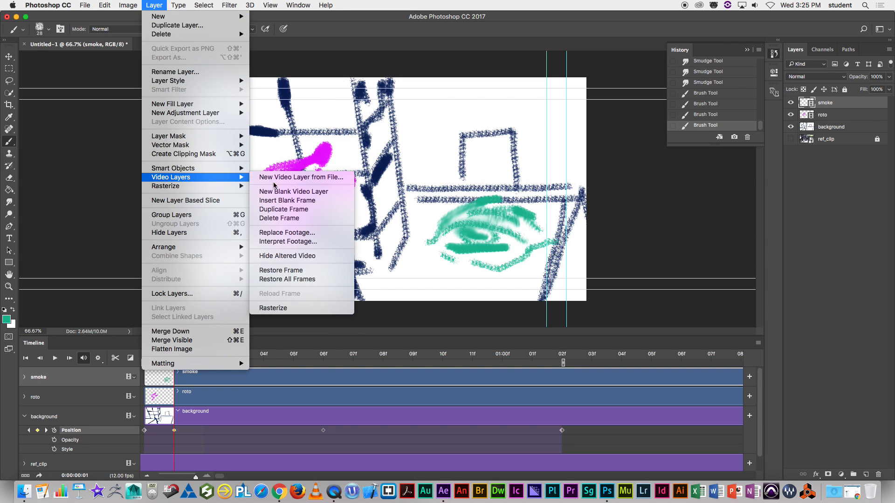
{"action": "left_click", "coordinate": [286, 215]}
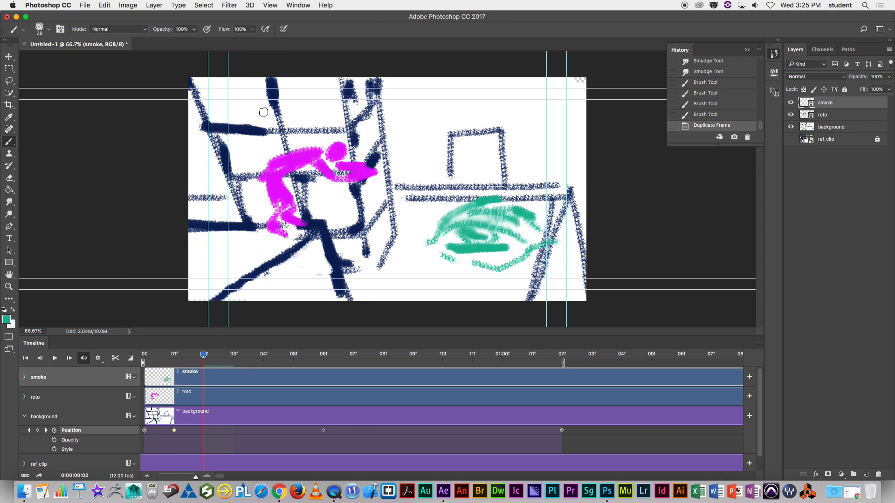
{"action": "left_click", "coordinate": [10, 202]}
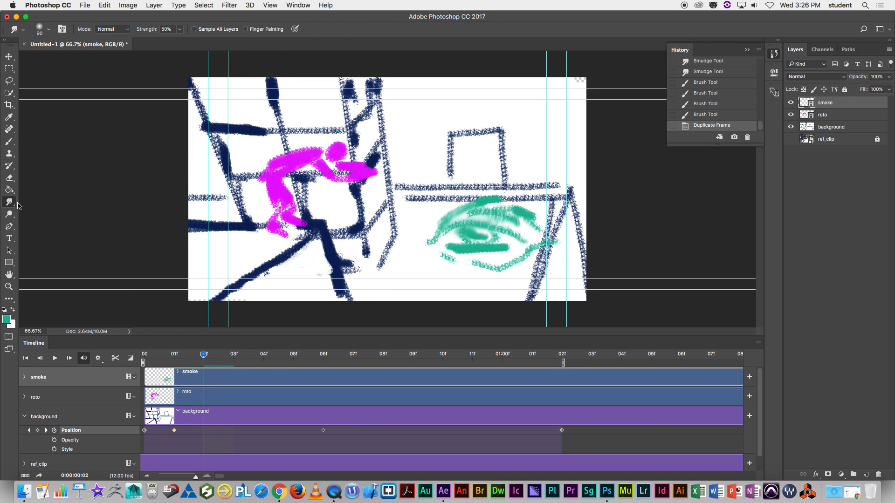
{"action": "mouse_move", "coordinate": [459, 231]}
{"action": "left_mouse_down"}
{"action": "mouse_move", "coordinate": [440, 242]}
{"action": "mouse_move", "coordinate": [450, 240]}
{"action": "left_mouse_up"}
{"action": "mouse_move", "coordinate": [464, 233]}
{"action": "left_mouse_down"}
{"action": "mouse_move", "coordinate": [495, 229]}
{"action": "mouse_move", "coordinate": [495, 238]}
{"action": "mouse_move", "coordinate": [509, 230]}
{"action": "mouse_move", "coordinate": [514, 240]}
{"action": "mouse_move", "coordinate": [461, 224]}
{"action": "mouse_move", "coordinate": [498, 225]}
{"action": "mouse_move", "coordinate": [471, 228]}
{"action": "mouse_move", "coordinate": [487, 214]}
{"action": "mouse_move", "coordinate": [466, 224]}
{"action": "mouse_move", "coordinate": [504, 218]}
{"action": "mouse_move", "coordinate": [494, 217]}
{"action": "mouse_move", "coordinate": [511, 229]}
{"action": "mouse_move", "coordinate": [504, 217]}
{"action": "mouse_move", "coordinate": [512, 224]}
{"action": "mouse_move", "coordinate": [516, 231]}
{"action": "mouse_move", "coordinate": [468, 223]}
{"action": "mouse_move", "coordinate": [500, 234]}
{"action": "mouse_move", "coordinate": [480, 251]}
{"action": "mouse_move", "coordinate": [507, 250]}
{"action": "left_mouse_up"}
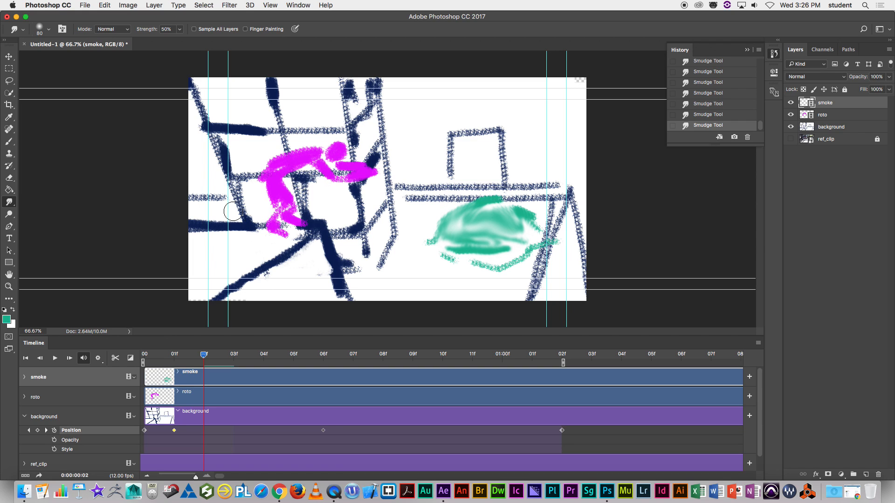
- Paint thin teal lines across the blurred eye at frame 02 with a 15 px brush
{"action": "left_click", "coordinate": [10, 144]}
{"action": "key", "text": "bracketleft"}
{"action": "key", "text": "bracketleft"}
{"action": "key", "text": "bracketleft"}
{"action": "mouse_move", "coordinate": [525, 234]}
{"action": "left_mouse_down"}
{"action": "mouse_move", "coordinate": [504, 246]}
{"action": "mouse_move", "coordinate": [515, 247]}
{"action": "mouse_move", "coordinate": [479, 245]}
{"action": "left_mouse_up"}
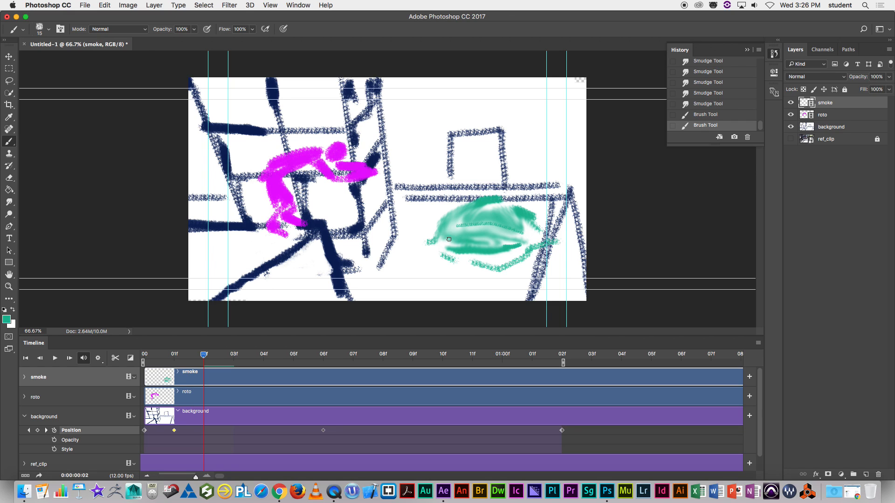
{"action": "left_click_drag", "start_coordinate": [535, 245], "coordinate": [476, 242]}
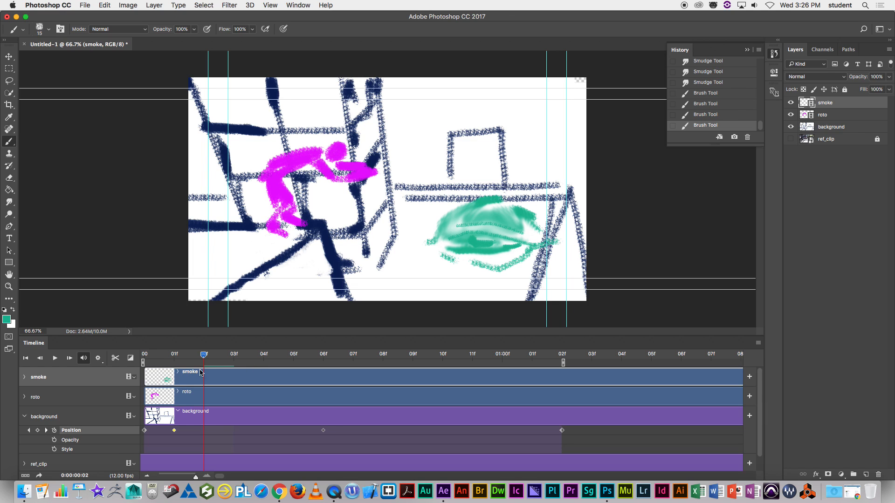
- Duplicate the smoke drawing onto frame 03 and smudge the eye into a rounded blob, enlarging the Smudge brush to 125 px
{"action": "left_click", "coordinate": [154, 5]}
{"action": "mouse_move", "coordinate": [177, 181]}
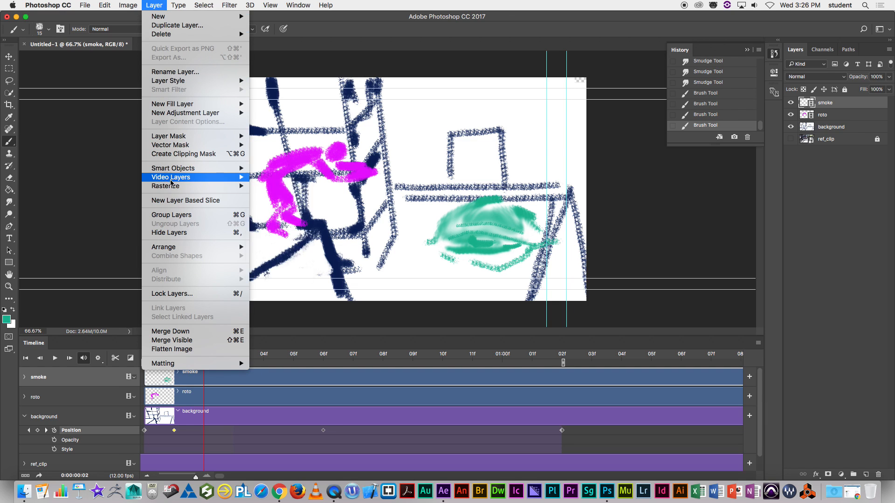
{"action": "left_click", "coordinate": [284, 210]}
{"action": "key", "text": "r"}
{"action": "mouse_move", "coordinate": [488, 221]}
{"action": "left_mouse_down"}
{"action": "mouse_move", "coordinate": [467, 244]}
{"action": "mouse_move", "coordinate": [466, 224]}
{"action": "mouse_move", "coordinate": [458, 234]}
{"action": "mouse_move", "coordinate": [498, 227]}
{"action": "mouse_move", "coordinate": [495, 220]}
{"action": "mouse_move", "coordinate": [487, 242]}
{"action": "mouse_move", "coordinate": [484, 223]}
{"action": "mouse_move", "coordinate": [480, 237]}
{"action": "mouse_move", "coordinate": [516, 229]}
{"action": "mouse_move", "coordinate": [502, 214]}
{"action": "mouse_move", "coordinate": [490, 227]}
{"action": "mouse_move", "coordinate": [476, 219]}
{"action": "mouse_move", "coordinate": [467, 226]}
{"action": "mouse_move", "coordinate": [486, 218]}
{"action": "mouse_move", "coordinate": [518, 228]}
{"action": "left_mouse_up"}
{"action": "key", "text": "bracketright"}
{"action": "key", "text": "bracketright"}
{"action": "key", "text": "bracketright"}
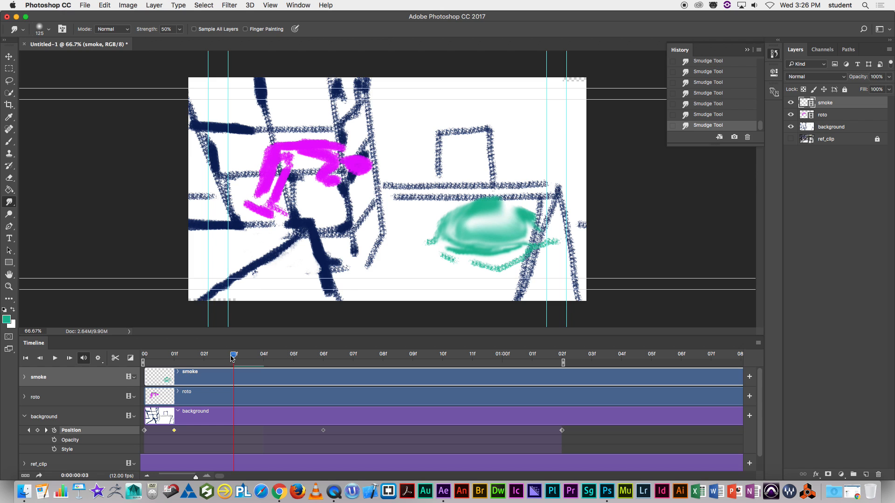
{"action": "mouse_move", "coordinate": [230, 358]}
{"action": "left_mouse_down"}
{"action": "mouse_move", "coordinate": [142, 358]}
{"action": "mouse_move", "coordinate": [266, 363]}
{"action": "mouse_move", "coordinate": [205, 362]}
{"action": "mouse_move", "coordinate": [263, 362]}
{"action": "mouse_move", "coordinate": [234, 359]}
{"action": "left_mouse_up"}
- Duplicate the smoke drawing onto frame 04 and smudge the blob's left and lower edges inward to the right
{"action": "left_click", "coordinate": [154, 7]}
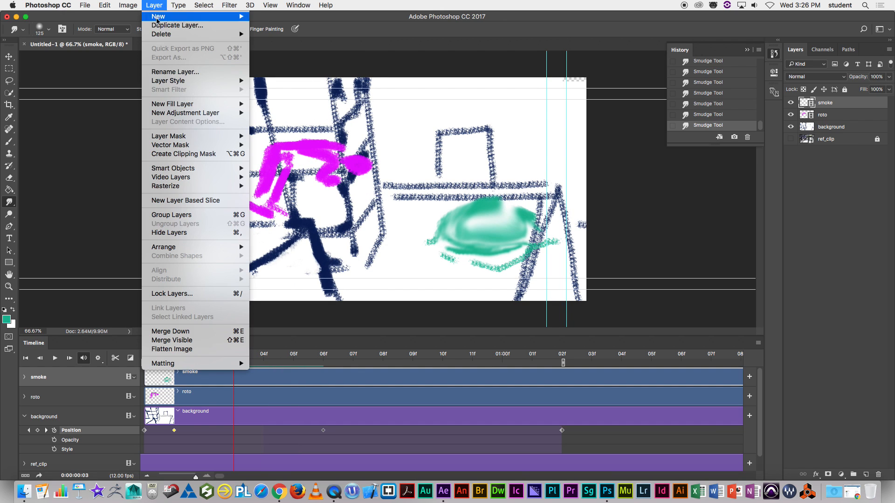
{"action": "mouse_move", "coordinate": [185, 178]}
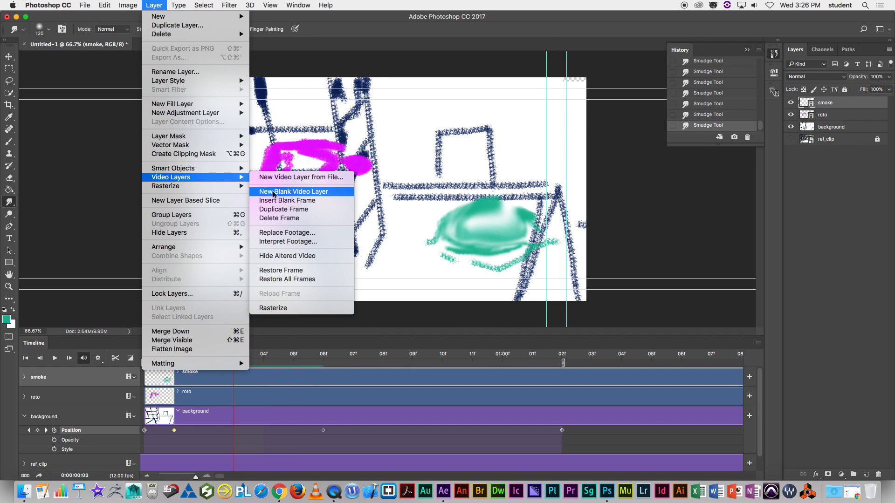
{"action": "left_click", "coordinate": [284, 209]}
{"action": "mouse_move", "coordinate": [421, 252]}
{"action": "left_mouse_down"}
{"action": "mouse_move", "coordinate": [480, 228]}
{"action": "mouse_move", "coordinate": [457, 257]}
{"action": "mouse_move", "coordinate": [500, 221]}
{"action": "mouse_move", "coordinate": [475, 260]}
{"action": "left_mouse_up"}
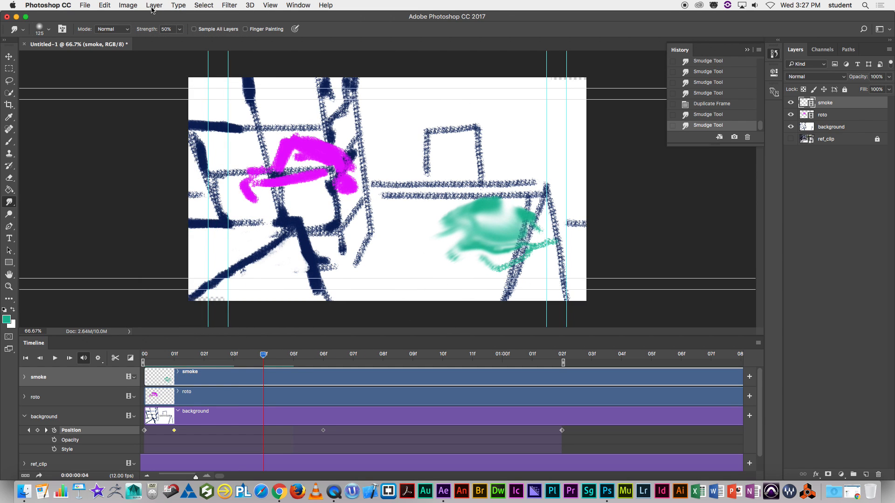
- Duplicate the smoke drawing onto frame 05 and smear its left side up and to the right in two strokes
{"action": "left_click", "coordinate": [154, 5]}
{"action": "mouse_move", "coordinate": [215, 182]}
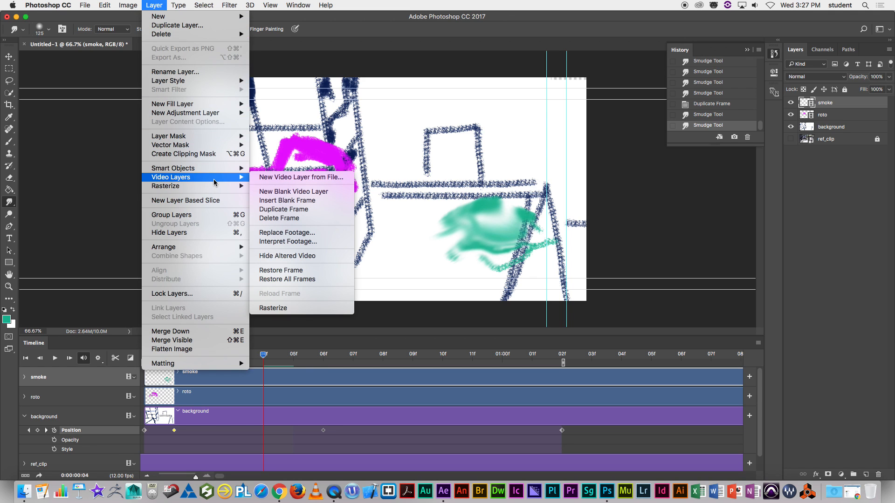
{"action": "left_click", "coordinate": [283, 210]}
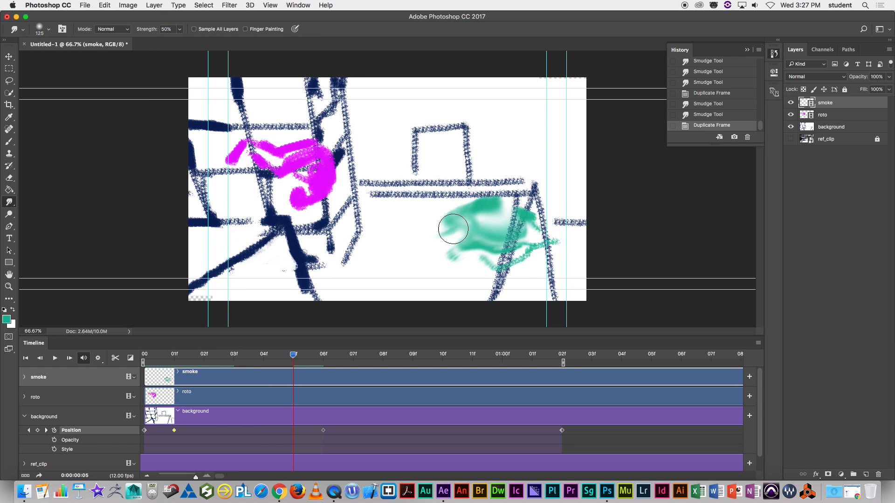
{"action": "left_click_drag", "start_coordinate": [446, 231], "coordinate": [519, 202]}
{"action": "left_click_drag", "start_coordinate": [449, 266], "coordinate": [514, 229]}
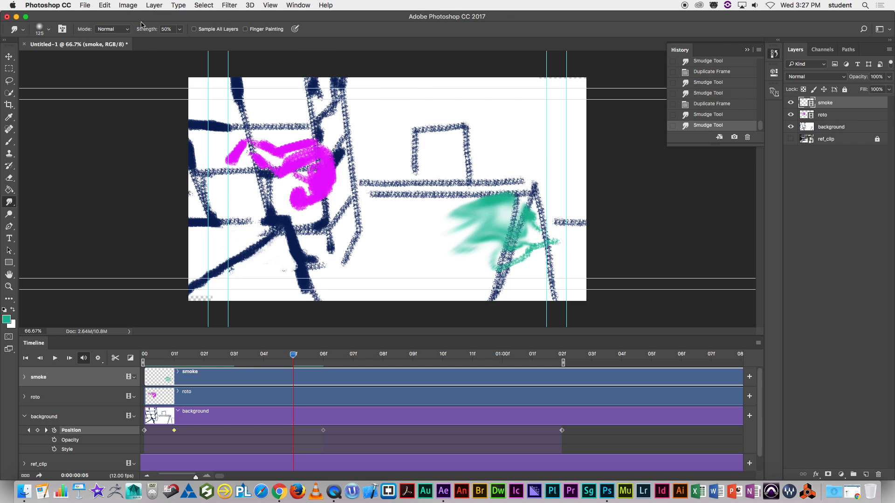
- Duplicate the smoke drawing onto frame 06 and smear it diagonally up and to the right into wispy streaks
{"action": "left_click", "coordinate": [153, 7]}
{"action": "mouse_move", "coordinate": [181, 186]}
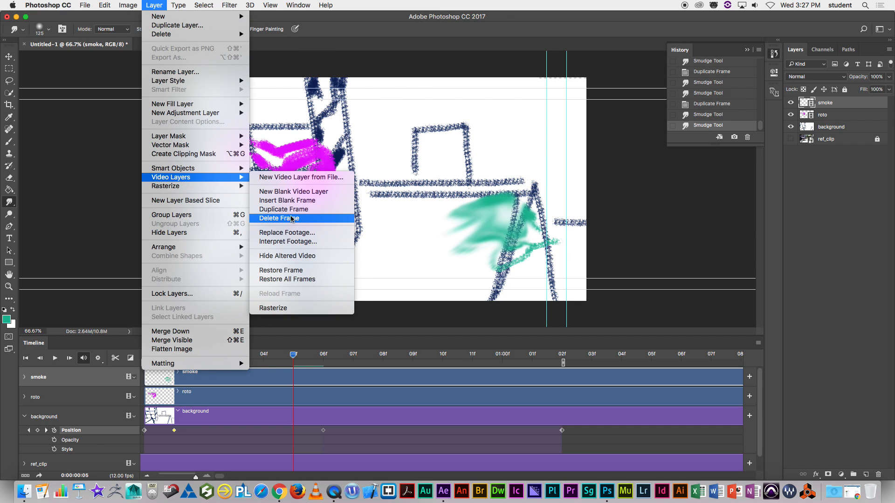
{"action": "left_click", "coordinate": [291, 209]}
{"action": "left_click_drag", "start_coordinate": [424, 244], "coordinate": [569, 184]}
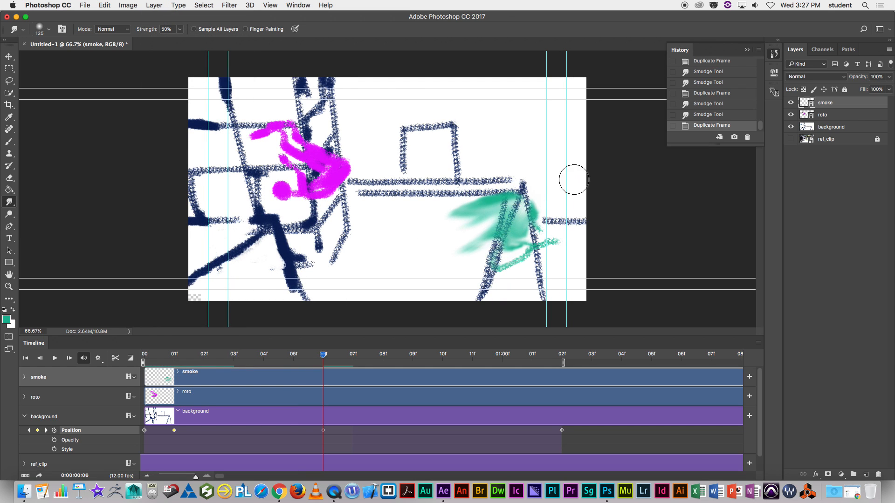
{"action": "mouse_move", "coordinate": [481, 259]}
{"action": "left_mouse_down"}
{"action": "mouse_move", "coordinate": [535, 243]}
{"action": "mouse_move", "coordinate": [581, 206]}
{"action": "left_mouse_up"}
{"action": "left_click_drag", "start_coordinate": [452, 225], "coordinate": [529, 180]}
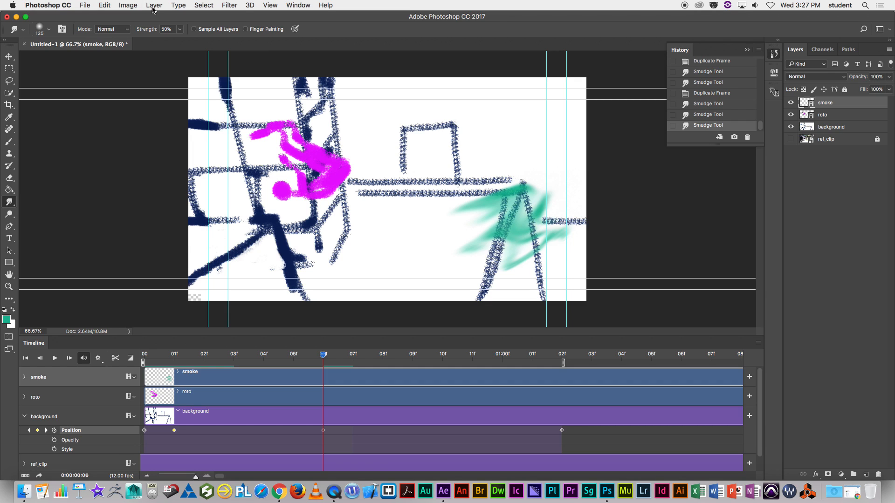
- Assign the keyboard shortcut ⌘+D to the Video Layers Duplicate Frame command and check that its menu entry lists it
{"action": "left_click", "coordinate": [85, 6]}
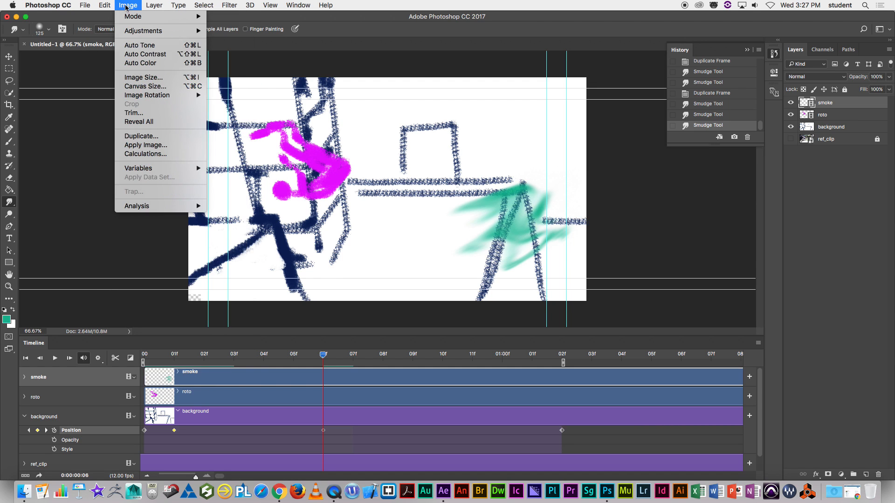
{"action": "mouse_move", "coordinate": [104, 5]}
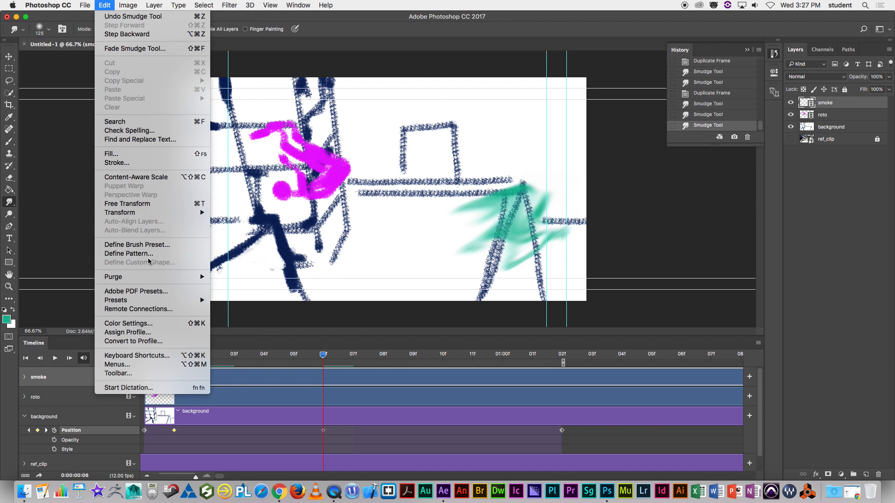
{"action": "left_click", "coordinate": [145, 355]}
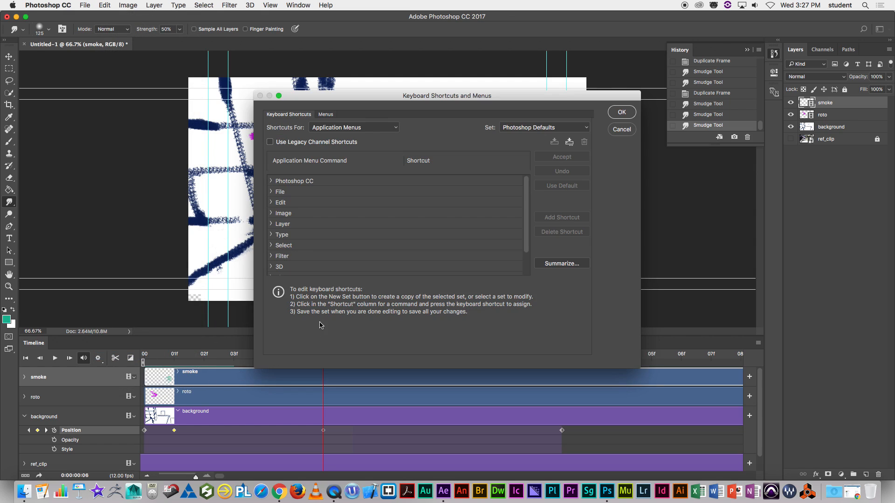
{"action": "left_click", "coordinate": [271, 224]}
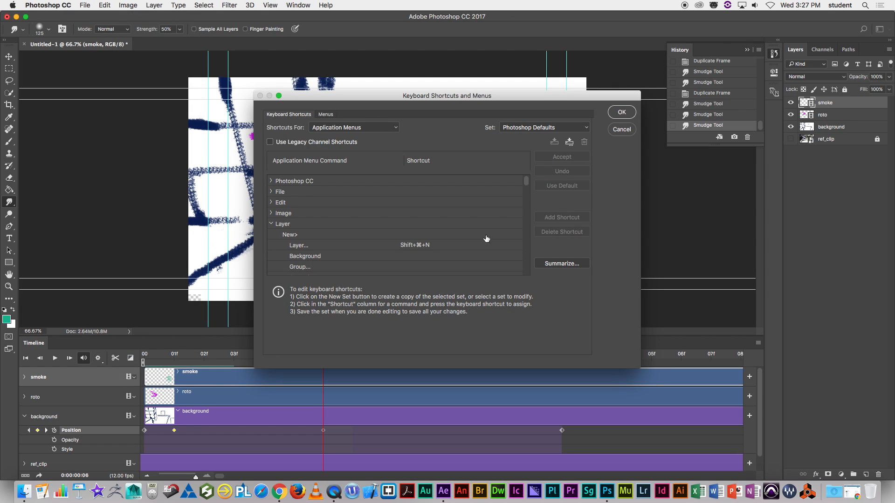
{"action": "left_click_drag", "start_coordinate": [528, 188], "coordinate": [527, 241]}
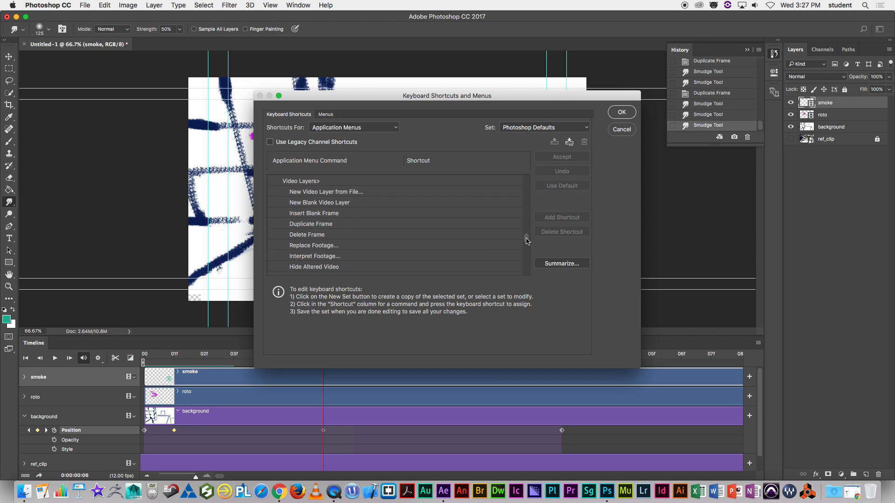
{"action": "left_click", "coordinate": [328, 225]}
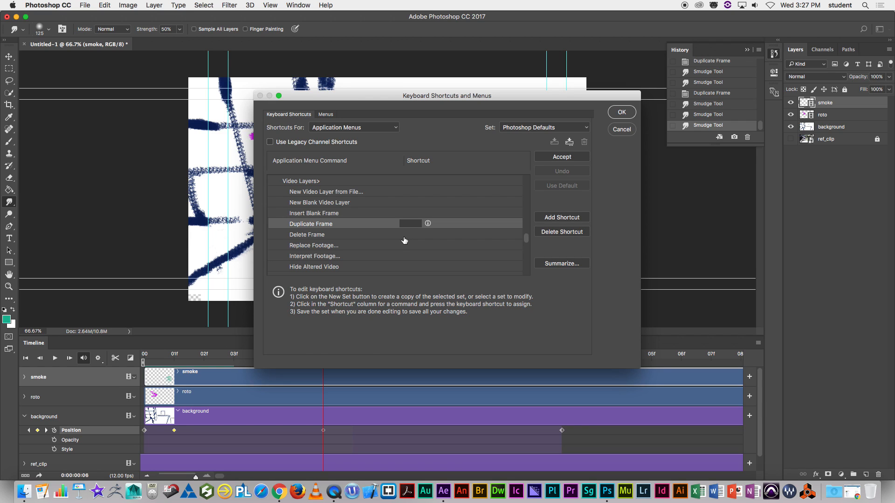
{"action": "key", "text": "super+d"}
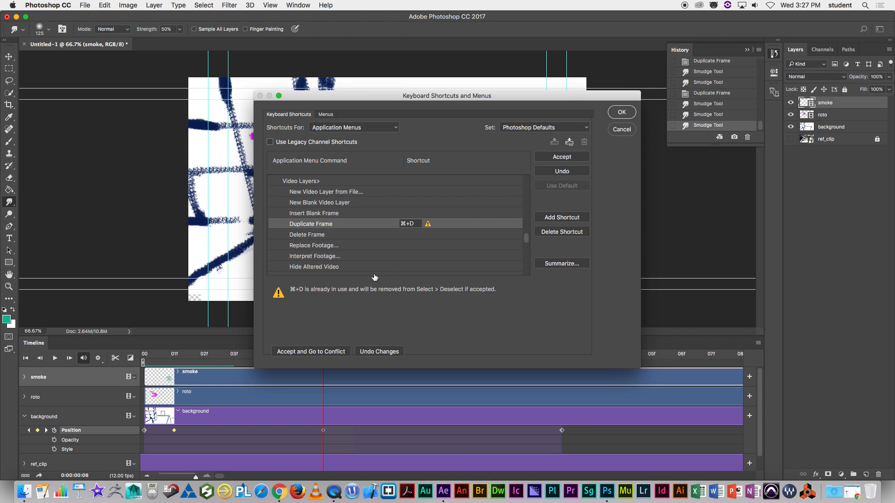
{"action": "key", "text": "Return"}
{"action": "left_click", "coordinate": [616, 113]}
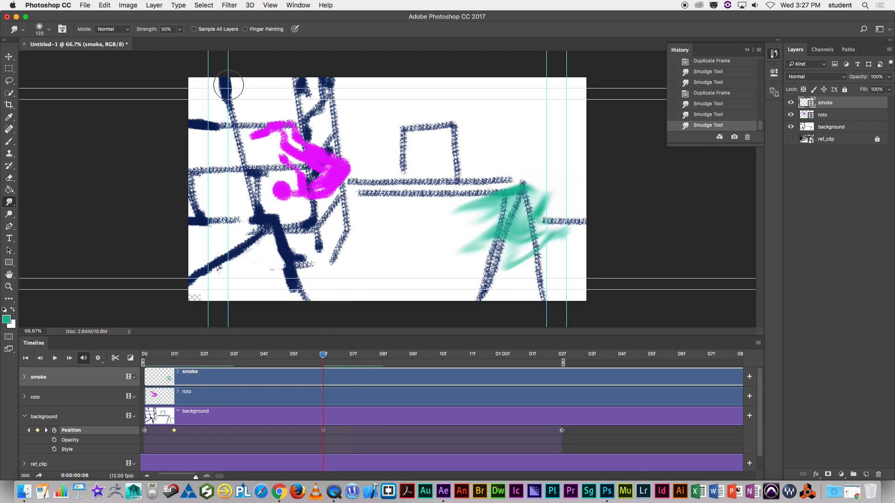
{"action": "left_click", "coordinate": [154, 5]}
{"action": "mouse_move", "coordinate": [200, 179]}
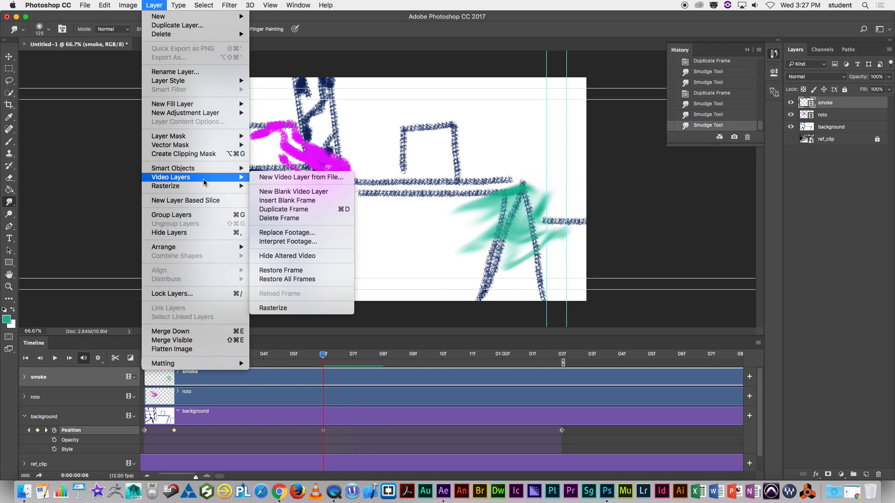
{"action": "left_click", "coordinate": [340, 211]}
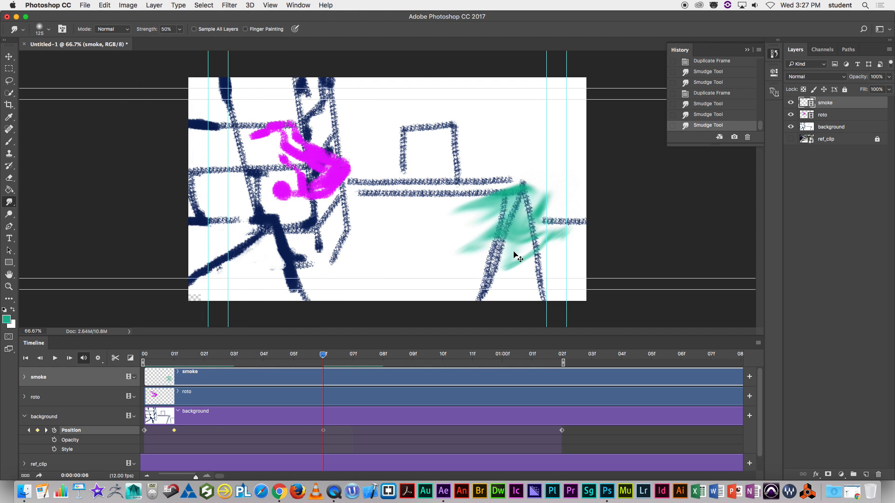
- Duplicate the smoke drawing onto frame 07 and smudge its streaks further up and to the right
{"action": "key", "text": "super+d"}
{"action": "left_click_drag", "start_coordinate": [476, 223], "coordinate": [553, 175]}
{"action": "left_click_drag", "start_coordinate": [474, 240], "coordinate": [549, 192]}
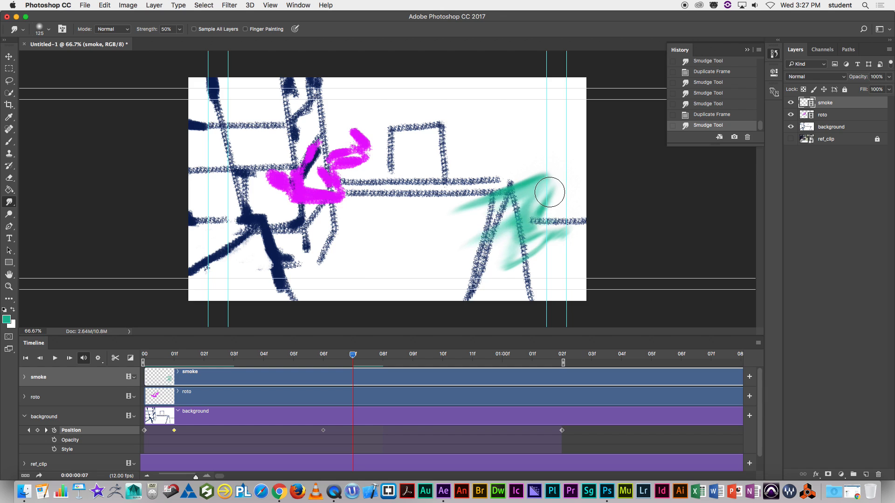
{"action": "left_click_drag", "start_coordinate": [491, 270], "coordinate": [569, 207]}
- Duplicate the smoke drawing onto frame 08 and pull its streaks toward the right edge of the canvas
{"action": "key", "text": "super+d"}
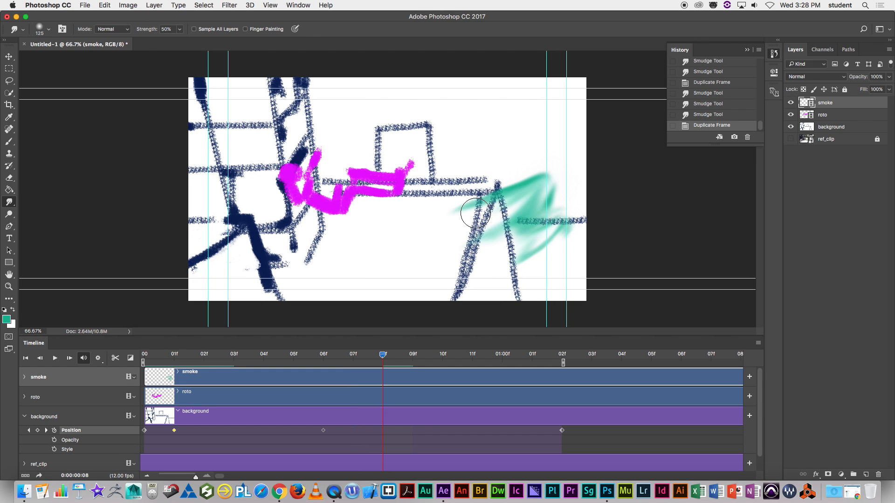
{"action": "left_click_drag", "start_coordinate": [498, 218], "coordinate": [604, 150]}
{"action": "left_click_drag", "start_coordinate": [487, 248], "coordinate": [617, 208]}
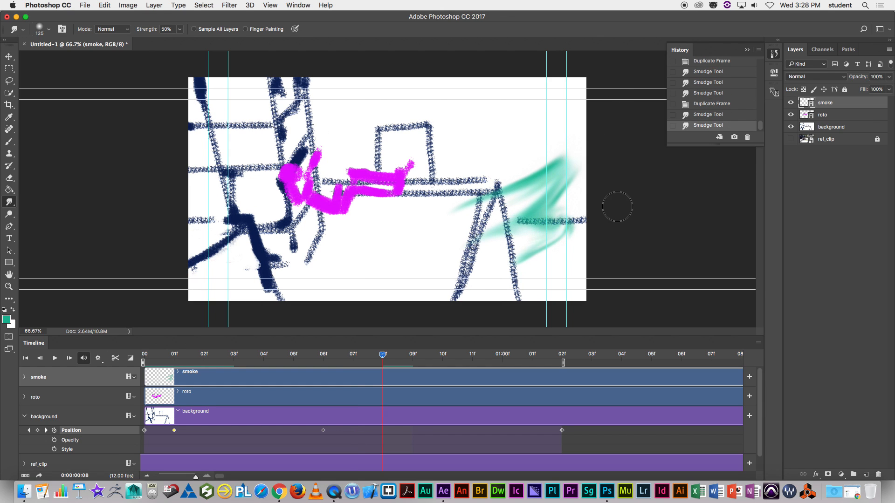
- Duplicate the smoke drawing onto frame 09 and smear its lower, middle and upper streaks past the canvas's right edge
{"action": "key", "text": "super+d"}
{"action": "left_click_drag", "start_coordinate": [530, 247], "coordinate": [648, 153]}
{"action": "left_click_drag", "start_coordinate": [496, 232], "coordinate": [607, 159]}
{"action": "left_click_drag", "start_coordinate": [462, 213], "coordinate": [580, 136]}
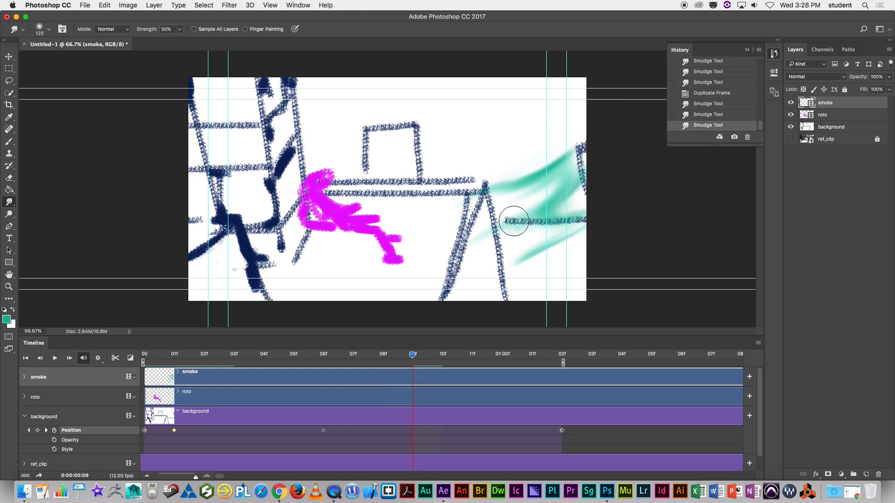
- Smudge the smoke's trailing left ends up and to the right at frame 09 with a 300 px Smudge brush
{"action": "key", "text": "bracketright"}
{"action": "key", "text": "bracketright"}
{"action": "key", "text": "bracketright"}
{"action": "key", "text": "bracketright"}
{"action": "key", "text": "bracketright"}
{"action": "left_click_drag", "start_coordinate": [495, 191], "coordinate": [544, 157]}
{"action": "left_click_drag", "start_coordinate": [489, 241], "coordinate": [520, 218]}
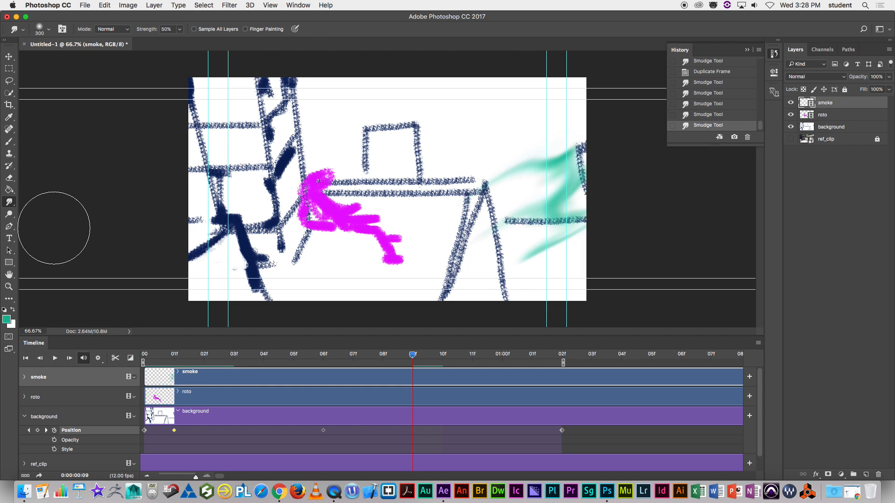
- Smear the smoke's lower streak further right at frame 09, and duplicate the drawing onto frame 10 with its streaks pulled up and right
{"action": "left_click_drag", "start_coordinate": [520, 255], "coordinate": [588, 232]}
{"action": "key", "text": "alt+shift+super+d"}
{"action": "left_click_drag", "start_coordinate": [491, 202], "coordinate": [593, 136]}
{"action": "mouse_move", "coordinate": [536, 215]}
{"action": "left_mouse_down"}
{"action": "mouse_move", "coordinate": [600, 168]}
{"action": "mouse_move", "coordinate": [551, 229]}
{"action": "left_mouse_up"}
- Duplicate the smoke drawing onto frame 11 and smear most of its streaks past the canvas's right edge
{"action": "key", "text": "alt+shift+super+d"}
{"action": "left_click_drag", "start_coordinate": [492, 210], "coordinate": [584, 116]}
{"action": "left_click_drag", "start_coordinate": [549, 210], "coordinate": [592, 183]}
{"action": "left_click_drag", "start_coordinate": [535, 153], "coordinate": [583, 115]}
{"action": "left_click_drag", "start_coordinate": [573, 226], "coordinate": [622, 191]}
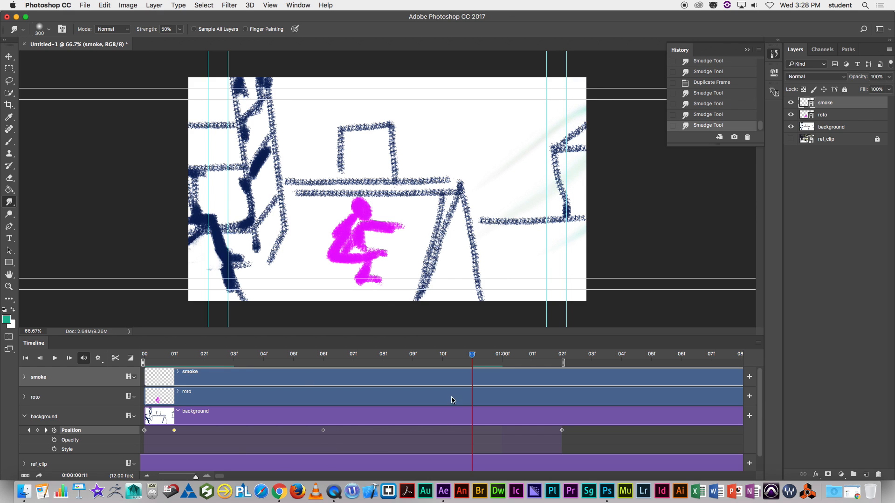
- Duplicate the smoke drawing onto the 01:00 frame and smudge its faint remaining streaks up and off the canvas
{"action": "mouse_move", "coordinate": [471, 355]}
{"action": "left_mouse_down"}
{"action": "mouse_move", "coordinate": [490, 355]}
{"action": "mouse_move", "coordinate": [474, 355]}
{"action": "left_mouse_up"}
{"action": "key", "text": "alt+shift+super+d"}
{"action": "left_click_drag", "start_coordinate": [507, 177], "coordinate": [608, 94]}
{"action": "left_click_drag", "start_coordinate": [520, 227], "coordinate": [604, 181]}
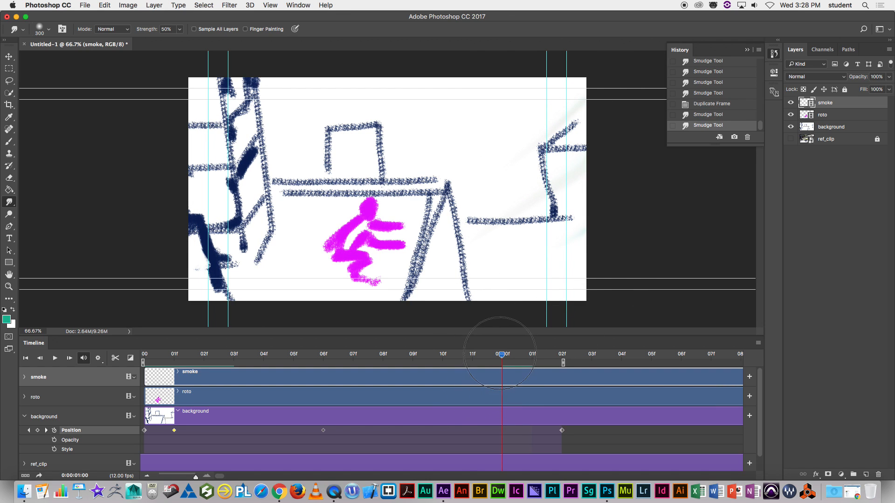
- Move the smoke drawing straight up above the table at frame 00 and enable Position keyframing for the smoke layer
{"action": "left_click_drag", "start_coordinate": [501, 358], "coordinate": [144, 358]}
{"action": "mouse_move", "coordinate": [142, 392]}
{"action": "left_mouse_down"}
{"action": "mouse_move", "coordinate": [347, 383]}
{"action": "mouse_move", "coordinate": [152, 380]}
{"action": "left_mouse_up"}
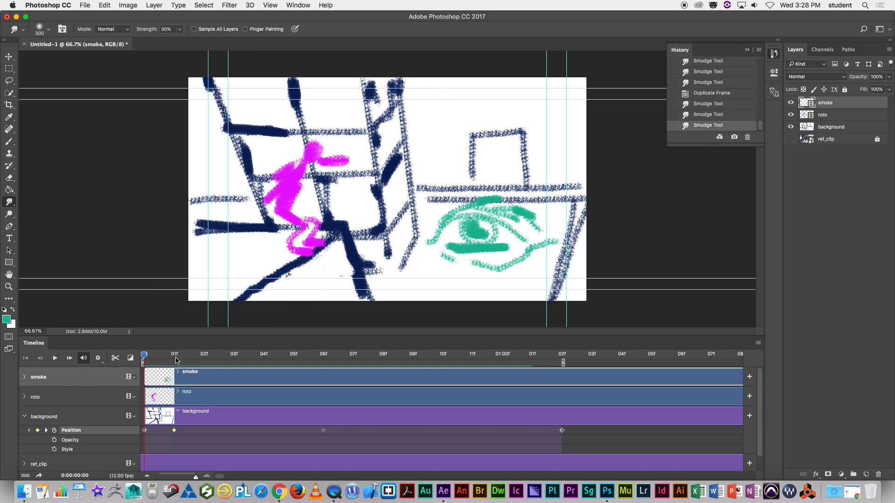
{"action": "left_click", "coordinate": [24, 378]}
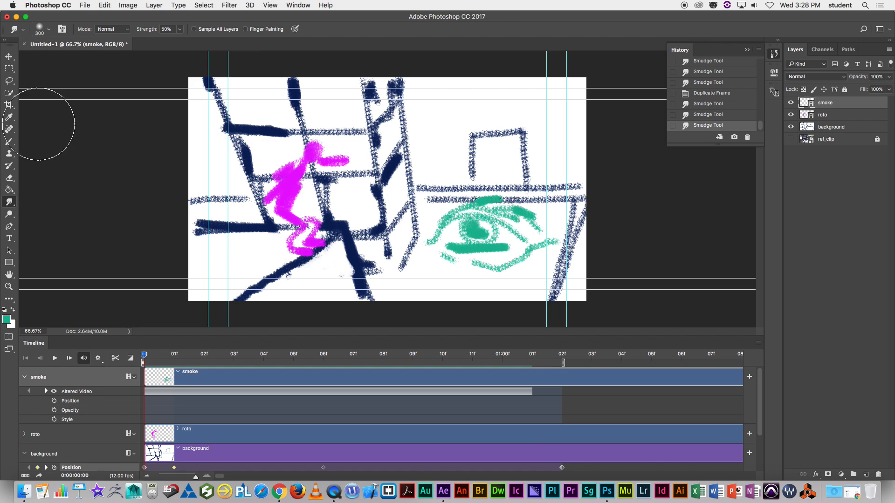
{"action": "left_click", "coordinate": [9, 56]}
{"action": "left_click_drag", "start_coordinate": [489, 246], "coordinate": [489, 134]}
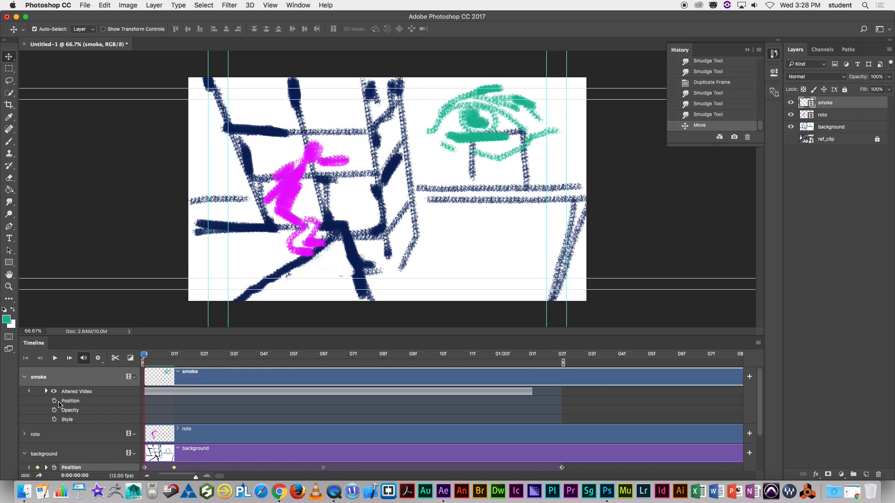
{"action": "left_click", "coordinate": [55, 401]}
- Keyframe the smoke's position, shifting the drawing left at frame 05 and right at frame 08
{"action": "mouse_move", "coordinate": [146, 359]}
{"action": "left_mouse_down"}
{"action": "mouse_move", "coordinate": [327, 363]}
{"action": "mouse_move", "coordinate": [293, 362]}
{"action": "left_mouse_up"}
{"action": "left_click_drag", "start_coordinate": [504, 122], "coordinate": [439, 126]}
{"action": "left_click_drag", "start_coordinate": [297, 358], "coordinate": [388, 378]}
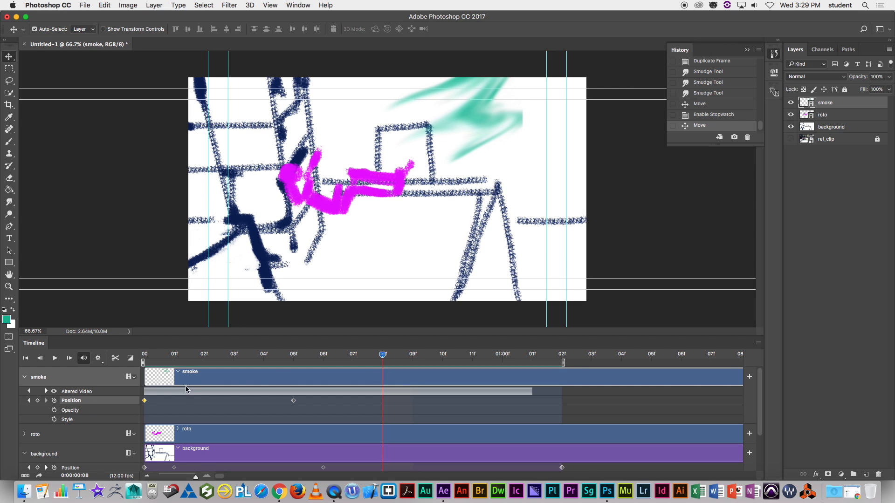
{"action": "left_click_drag", "start_coordinate": [472, 115], "coordinate": [533, 113]}
- Duplicate the smoke layer as smoke copy and move the copy's drawing below the table at frame 00
{"action": "left_click_drag", "start_coordinate": [378, 358], "coordinate": [120, 355]}
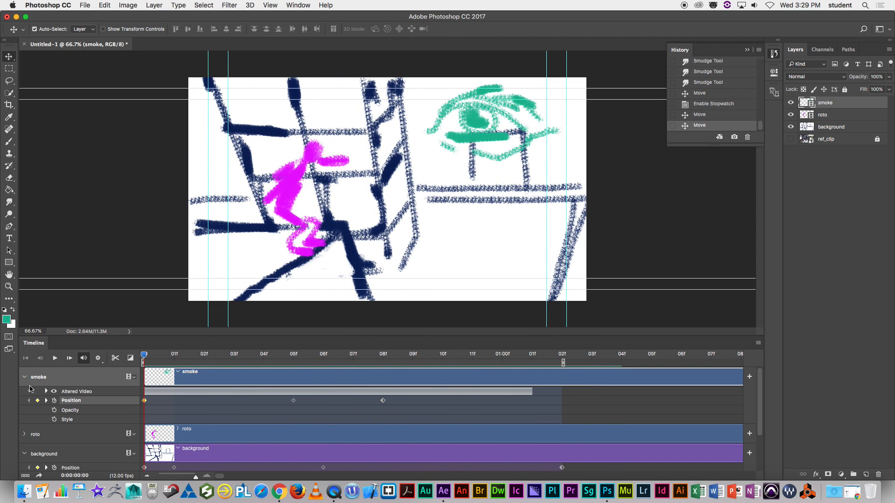
{"action": "right_click", "coordinate": [846, 100]}
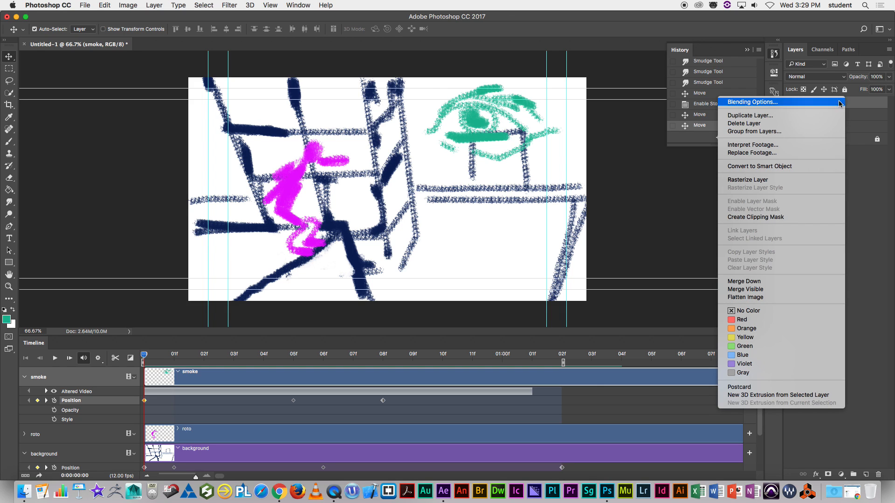
{"action": "left_click", "coordinate": [783, 117]}
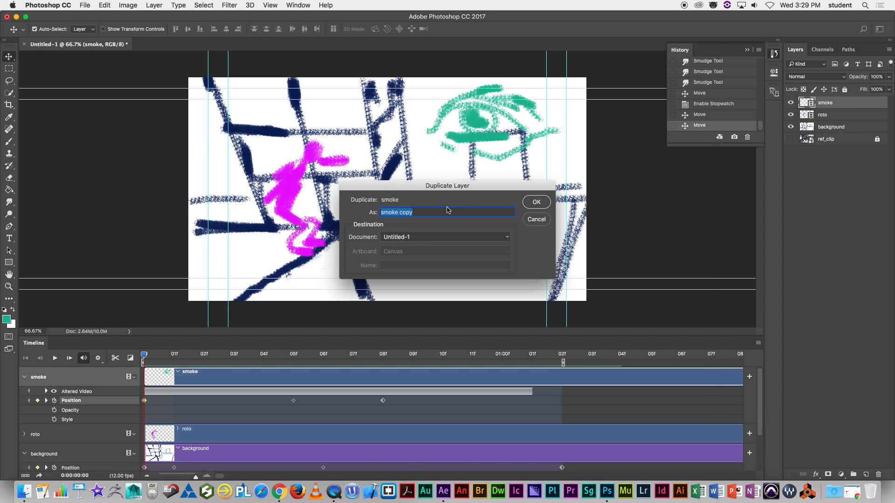
{"action": "left_click", "coordinate": [535, 202]}
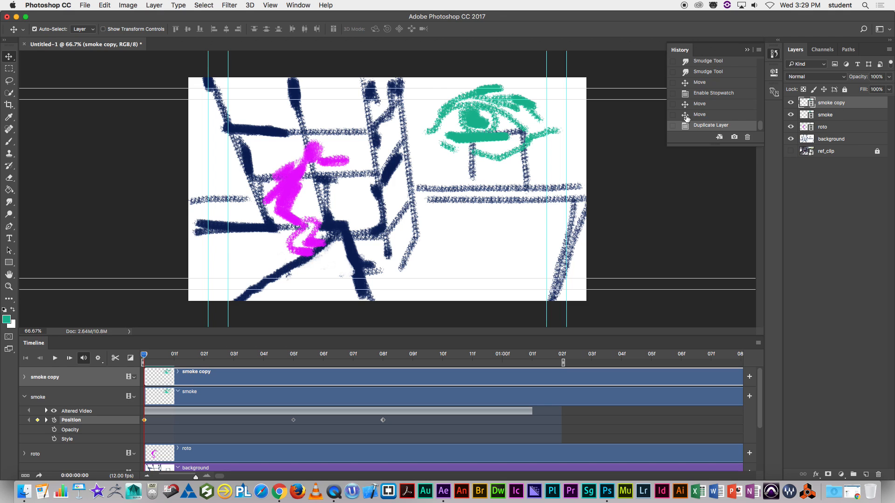
{"action": "left_click_drag", "start_coordinate": [495, 122], "coordinate": [465, 267]}
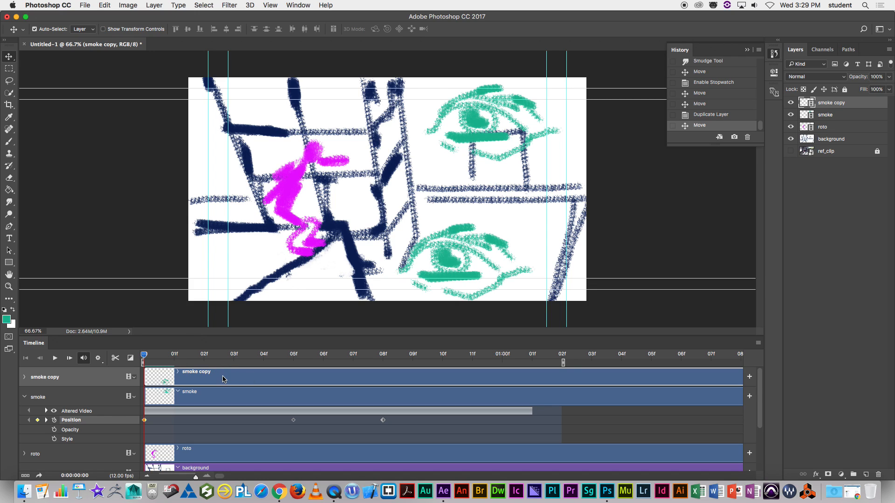
- Shift the smoke copy clip to start at frame 03, collapse the smoke track and expand the copy's keyframe tracks
{"action": "left_click_drag", "start_coordinate": [211, 378], "coordinate": [301, 378]}
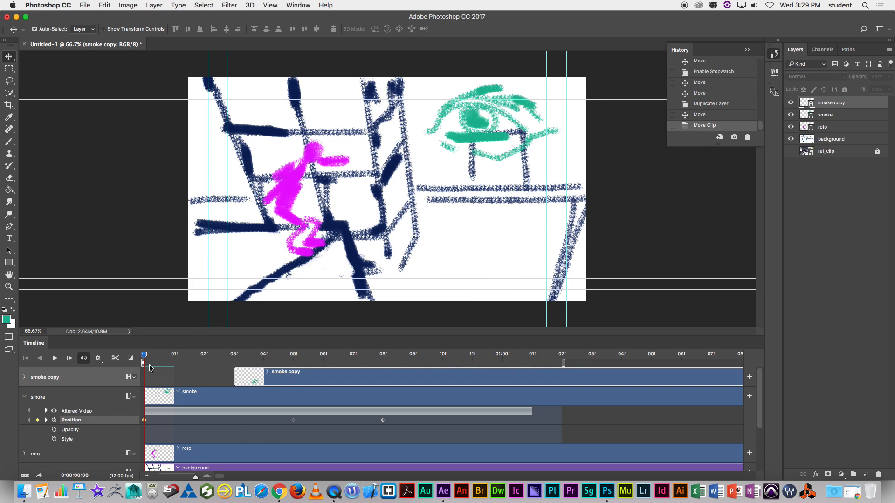
{"action": "left_click", "coordinate": [24, 398]}
{"action": "left_click", "coordinate": [25, 378]}
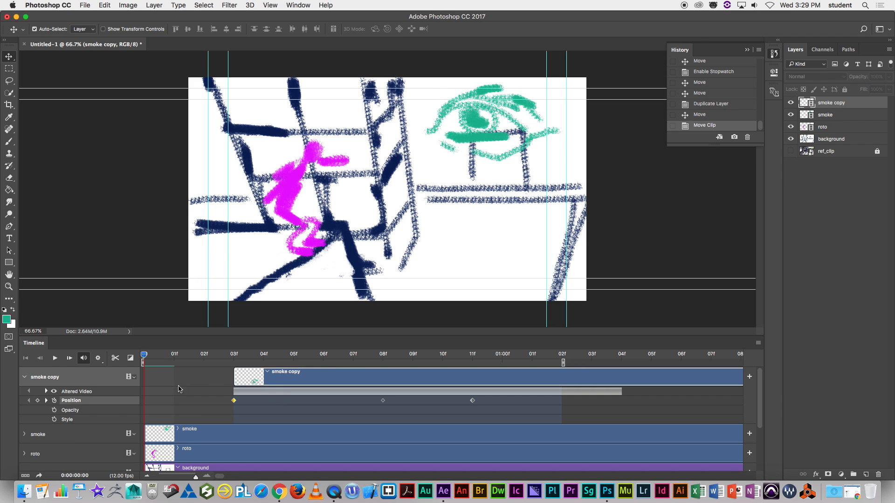
- Fade in the smoke copy with Opacity keyframes at 0% on frame 03 and 100% on frame 06
{"action": "left_click_drag", "start_coordinate": [145, 357], "coordinate": [323, 357]}
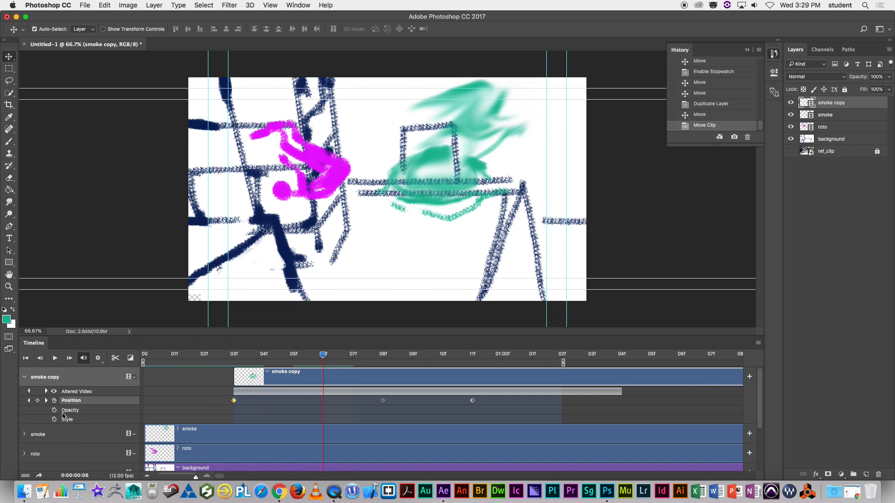
{"action": "left_click", "coordinate": [54, 410]}
{"action": "left_click_drag", "start_coordinate": [325, 360], "coordinate": [234, 357]}
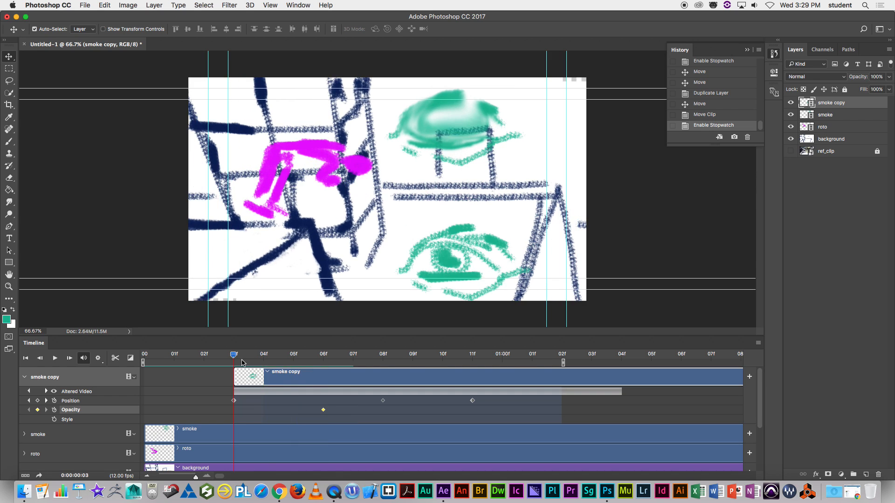
{"action": "left_click", "coordinate": [889, 77]}
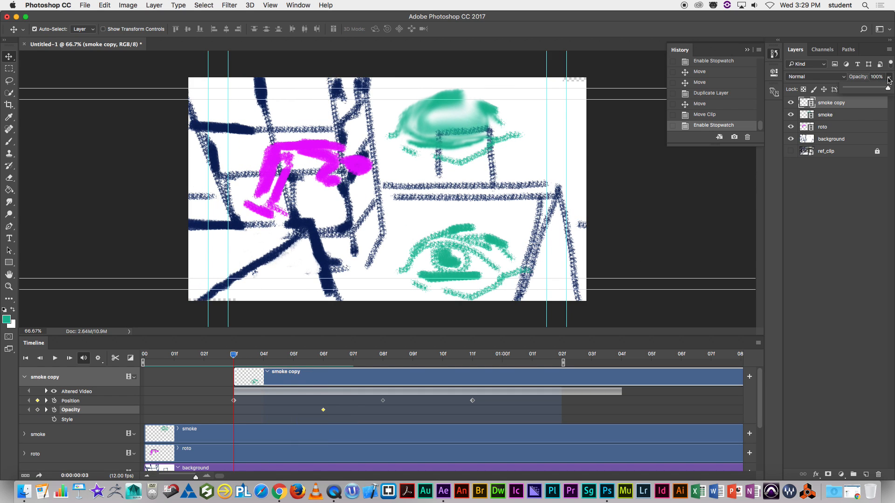
{"action": "left_click_drag", "start_coordinate": [883, 90], "coordinate": [843, 90]}
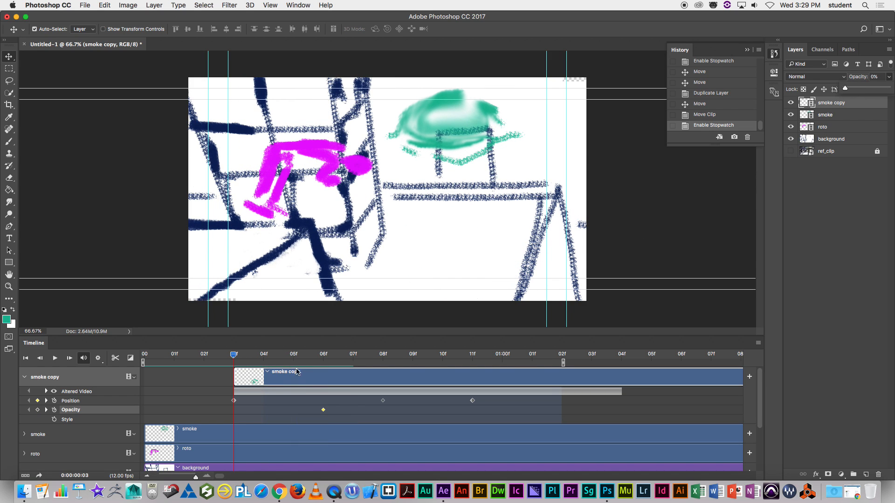
{"action": "left_click", "coordinate": [38, 411]}
{"action": "mouse_move", "coordinate": [234, 358]}
{"action": "left_mouse_down"}
{"action": "mouse_move", "coordinate": [441, 359]}
{"action": "mouse_move", "coordinate": [235, 359]}
{"action": "left_mouse_up"}
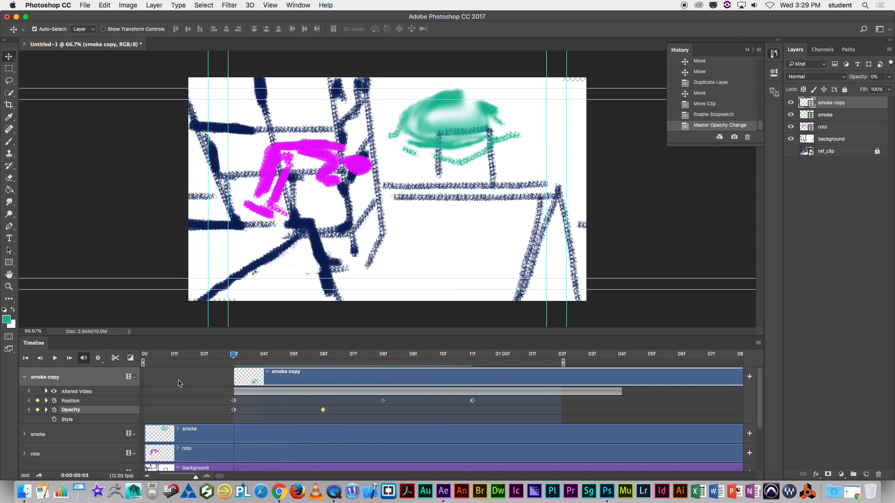
- Remove the smoke copy's Position keyframe at frame 03 and move the smoke drawings down below the table at that frame
{"action": "left_click", "coordinate": [38, 402]}
{"action": "mouse_move", "coordinate": [233, 357]}
{"action": "left_mouse_down"}
{"action": "mouse_move", "coordinate": [346, 368]}
{"action": "mouse_move", "coordinate": [234, 359]}
{"action": "left_mouse_up"}
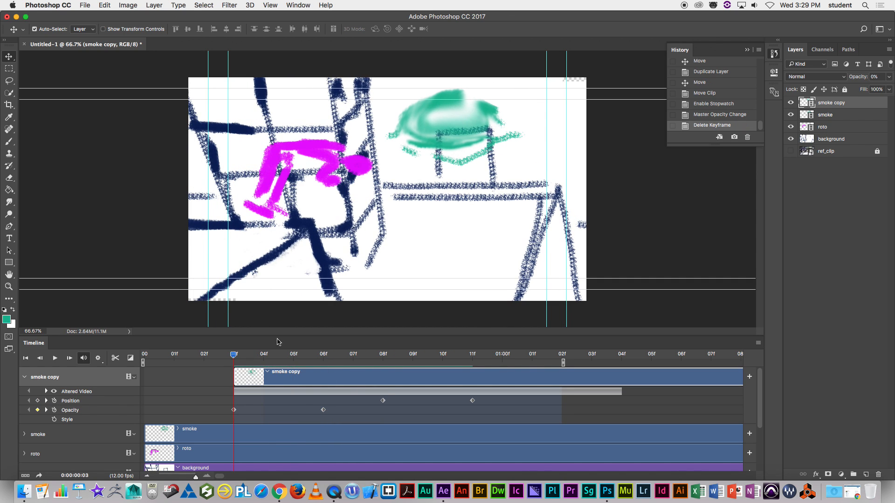
{"action": "left_click_drag", "start_coordinate": [440, 140], "coordinate": [426, 280]}
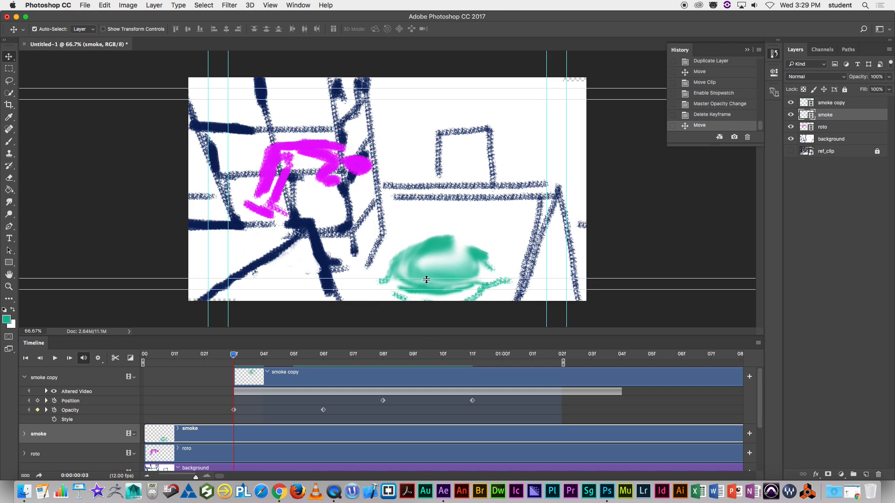
{"action": "key", "text": "super+z"}
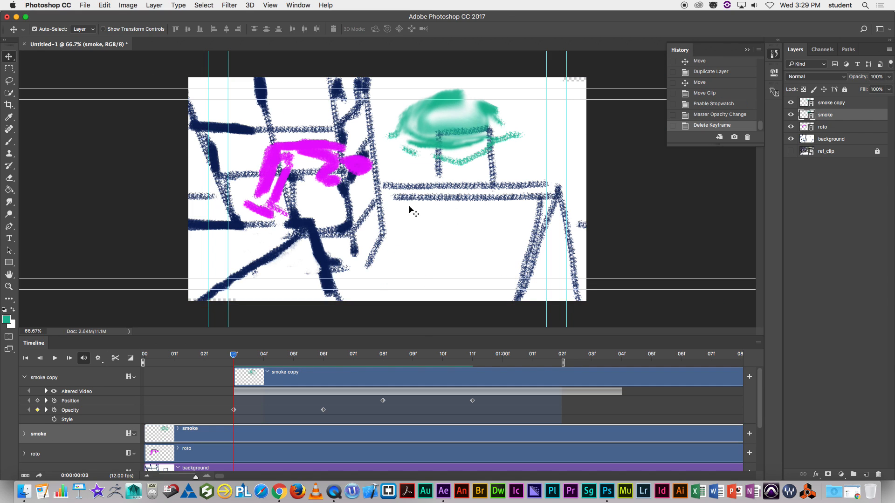
{"action": "left_click_drag", "start_coordinate": [438, 158], "coordinate": [445, 261]}
{"action": "left_click_drag", "start_coordinate": [449, 142], "coordinate": [452, 263]}
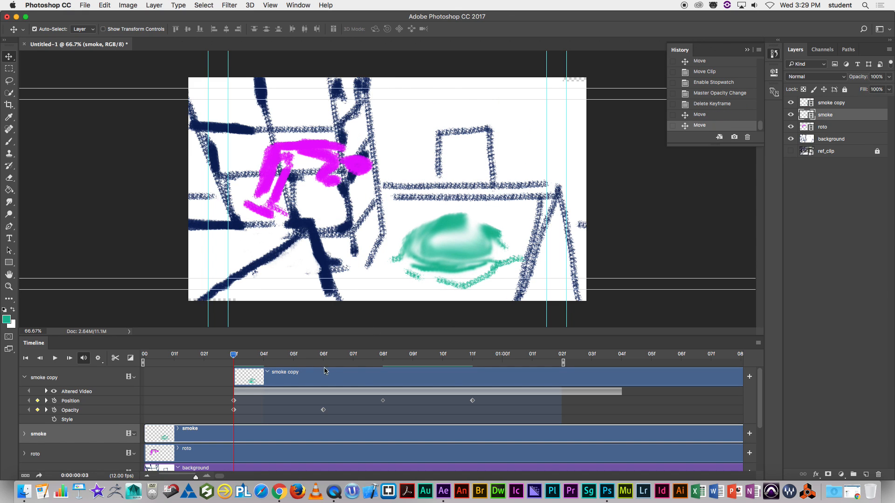
- Play the animation from the first frame to review how both smoke layers move
{"action": "left_click_drag", "start_coordinate": [229, 357], "coordinate": [156, 341]}
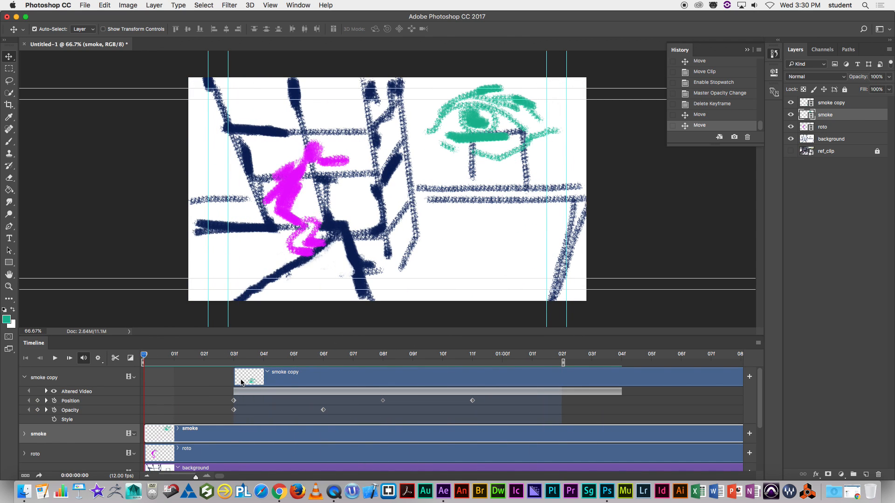
{"action": "key", "text": "space"}
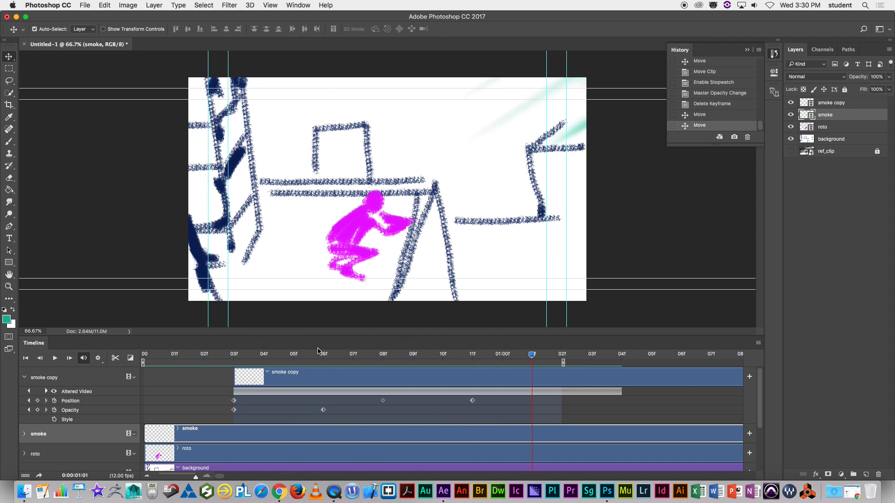
{"action": "left_click_drag", "start_coordinate": [533, 357], "coordinate": [127, 368]}
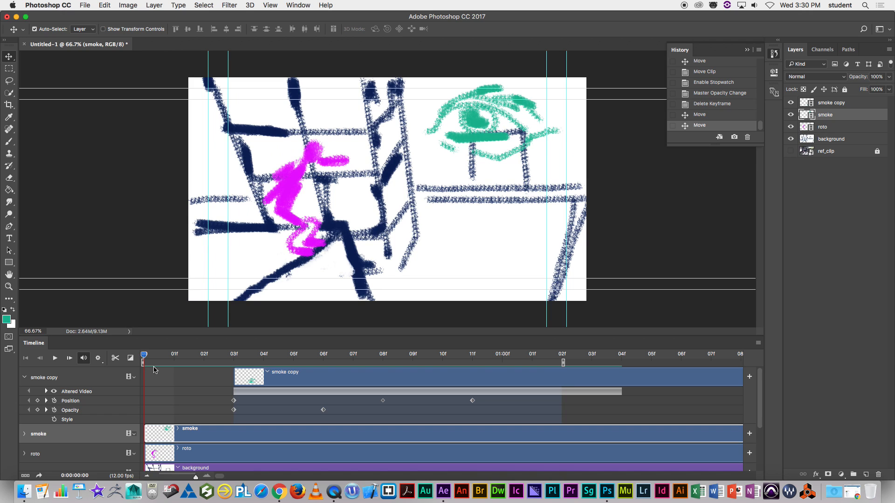
{"action": "key", "text": "space"}
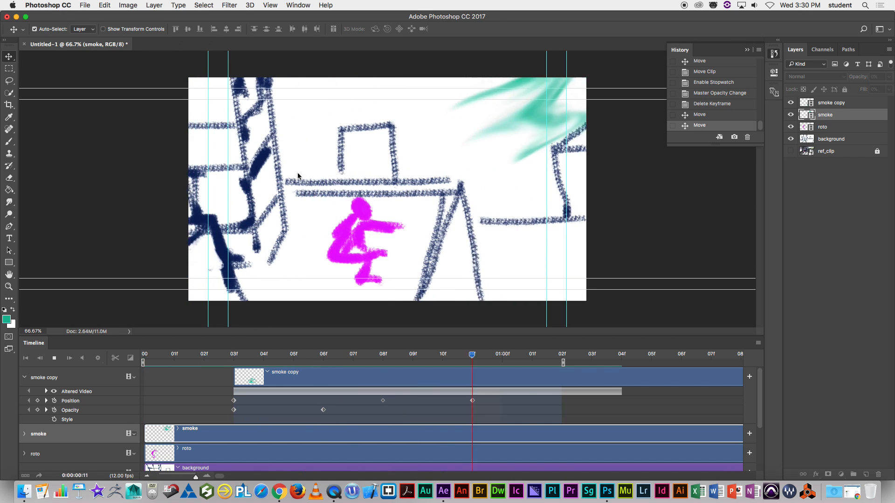
{"action": "left_click_drag", "start_coordinate": [178, 355], "coordinate": [138, 354]}
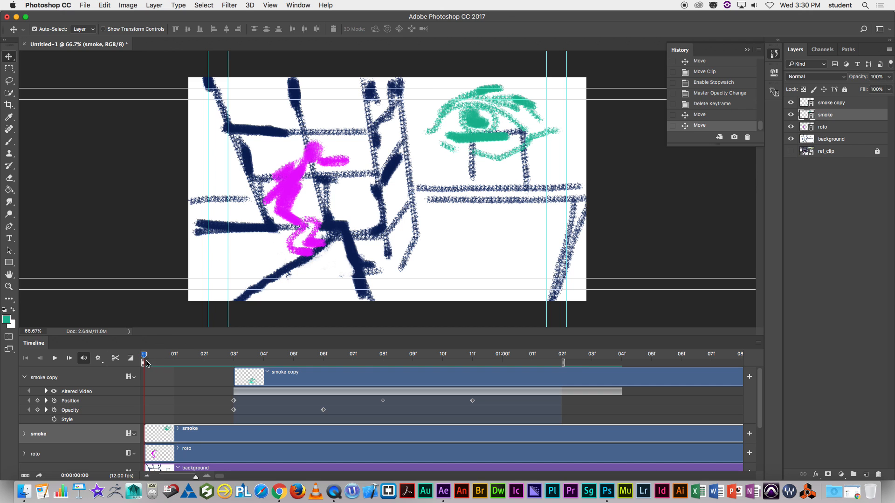
- Hide the smoke copy layer and play the animation from the start
{"action": "left_click_drag", "start_coordinate": [163, 358], "coordinate": [142, 366]}
{"action": "left_click", "coordinate": [792, 103]}
{"action": "key", "text": "space"}
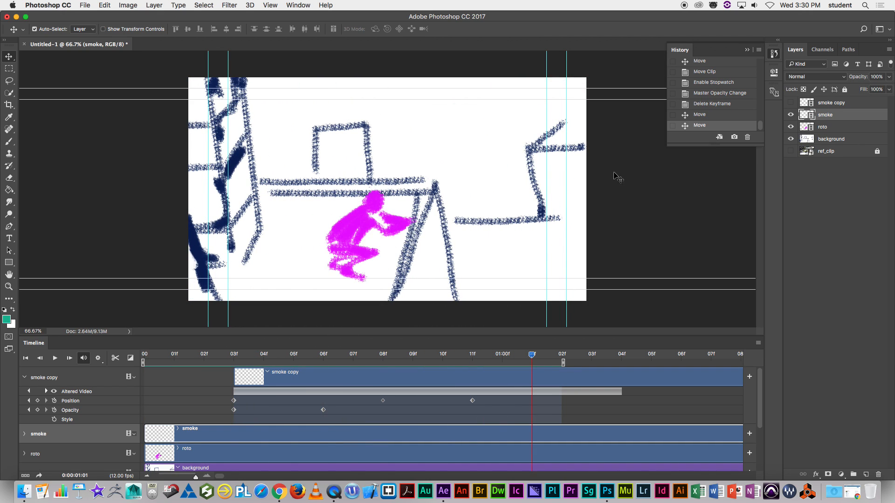
- Expand the smoke layer's keyframe tracks and delete its Position keyframe at frame 03
{"action": "left_click_drag", "start_coordinate": [176, 358], "coordinate": [133, 400]}
{"action": "left_click", "coordinate": [24, 434]}
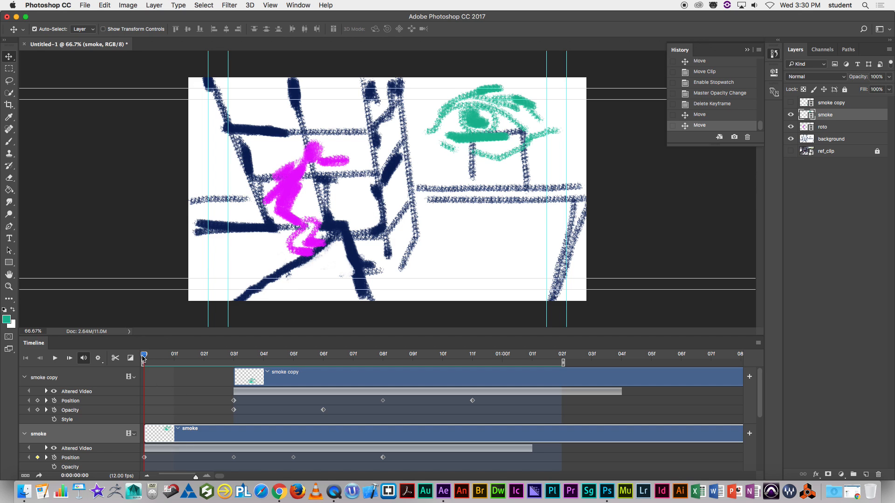
{"action": "left_click_drag", "start_coordinate": [143, 358], "coordinate": [234, 357]}
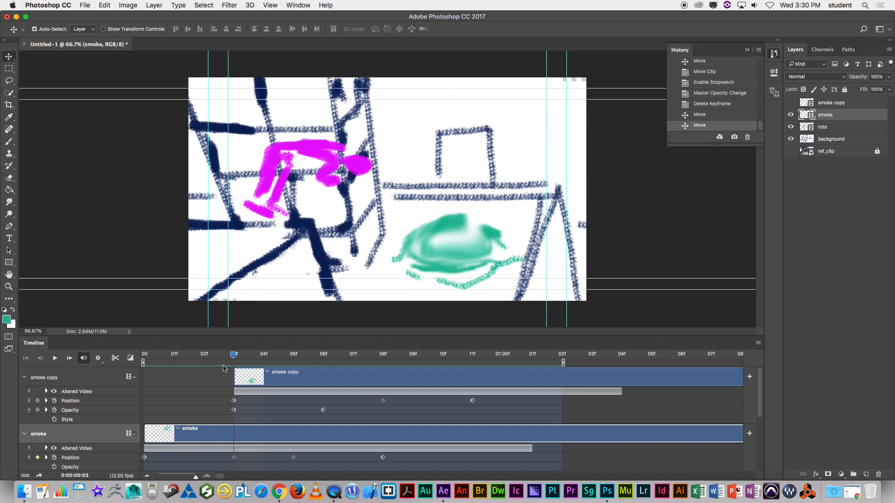
{"action": "left_click", "coordinate": [234, 458]}
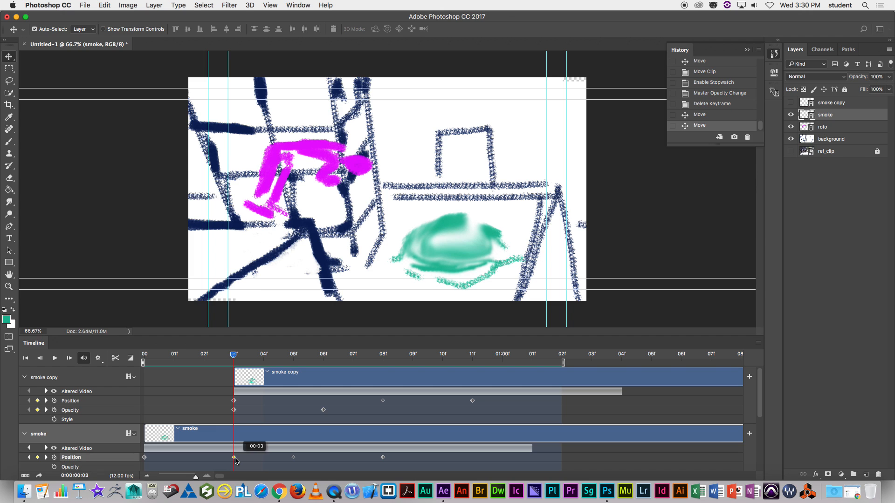
{"action": "key", "text": "Delete"}
- Play the animation from the first frame to check the original smoke layer's motion
{"action": "left_click_drag", "start_coordinate": [236, 357], "coordinate": [41, 365]}
{"action": "key", "text": "space"}
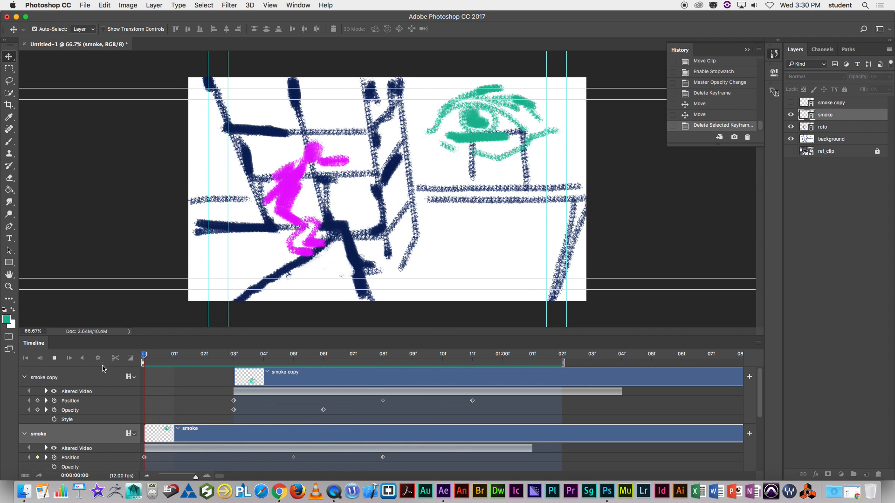
{"action": "key", "text": "space"}
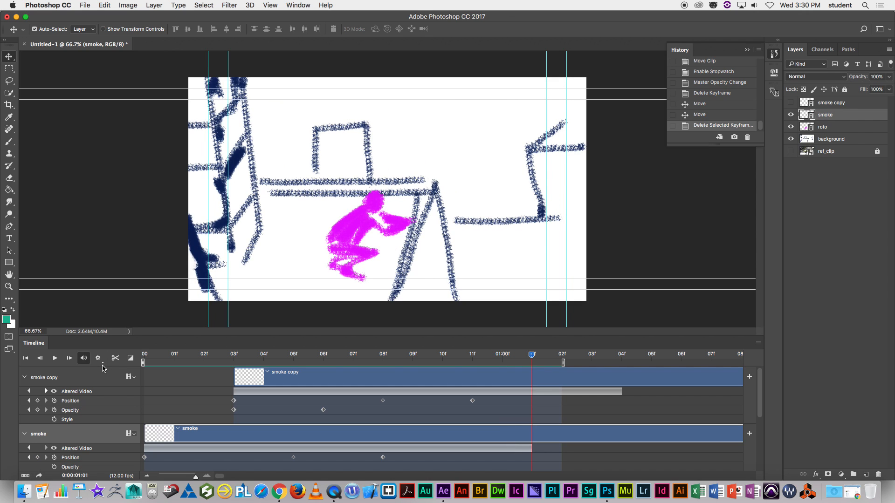
{"action": "key", "text": "space"}
{"action": "key", "text": "space"}
- Open the Render Video settings and name the output file rotosmudge.mp4
{"action": "left_click", "coordinate": [40, 476]}
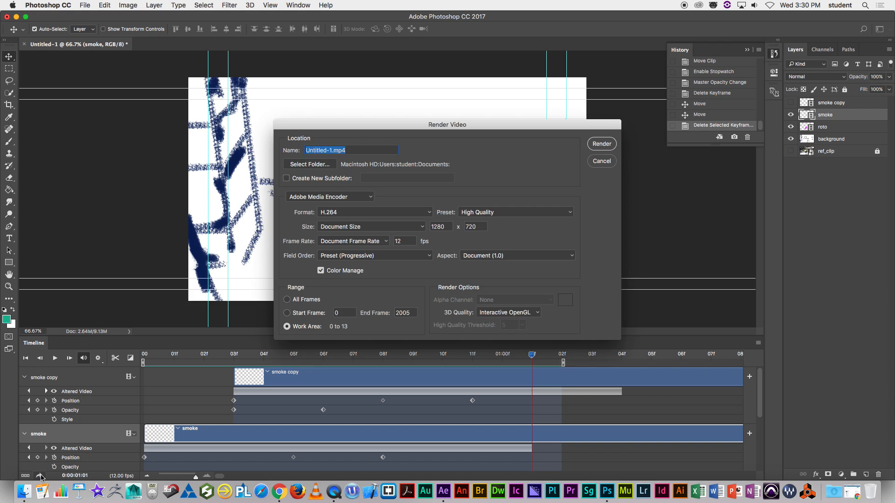
{"action": "left_click", "coordinate": [332, 150]}
{"action": "left_click_drag", "start_coordinate": [333, 150], "coordinate": [296, 151]}
{"action": "type", "text": "rotosmudge"}
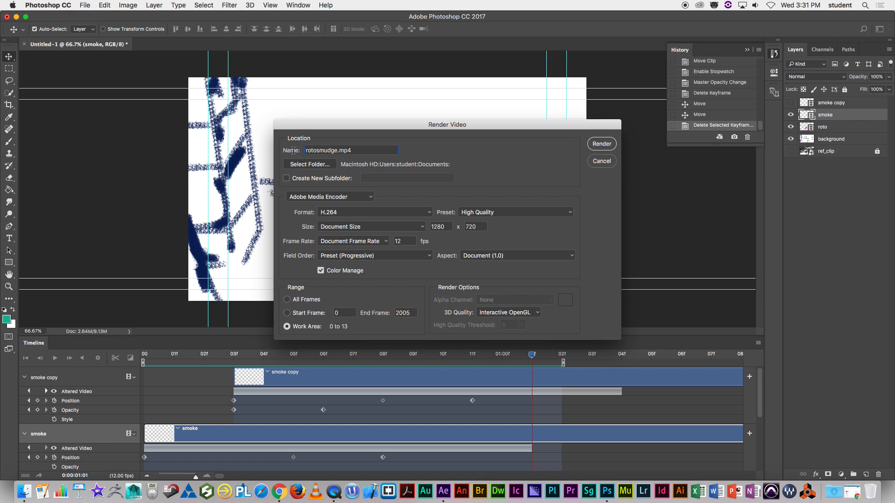
- Set the Desktop as the output folder for rotosmudge.mp4 and render the video
{"action": "left_click", "coordinate": [301, 165]}
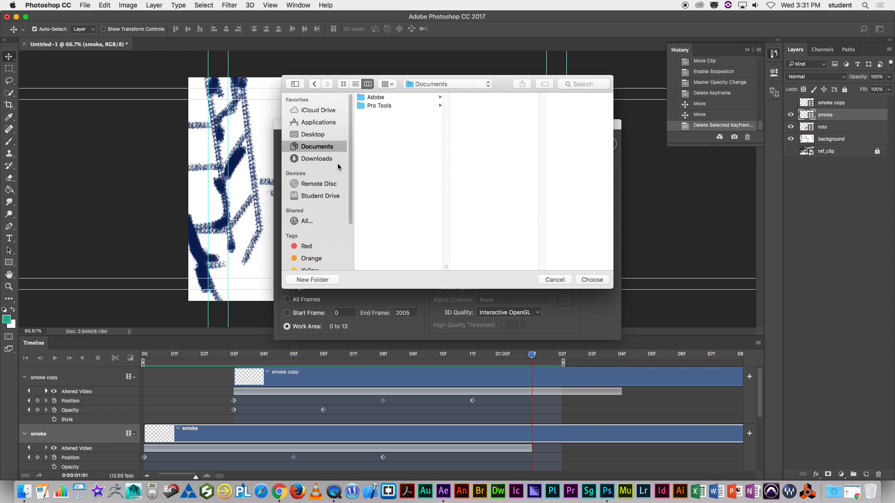
{"action": "left_click", "coordinate": [311, 135]}
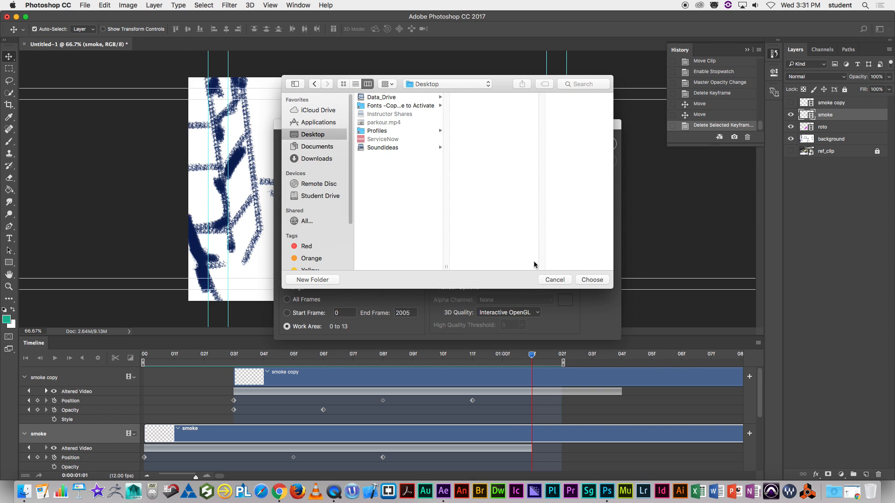
{"action": "left_click", "coordinate": [592, 280]}
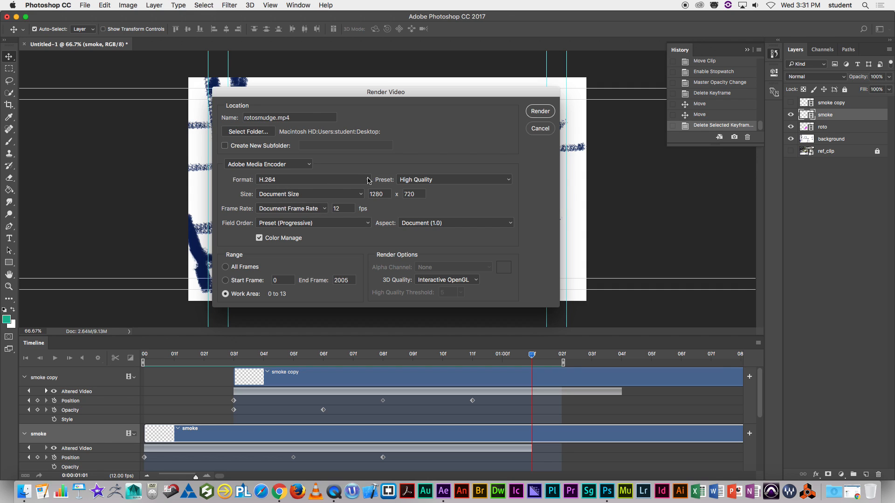
{"action": "left_click", "coordinate": [540, 112]}
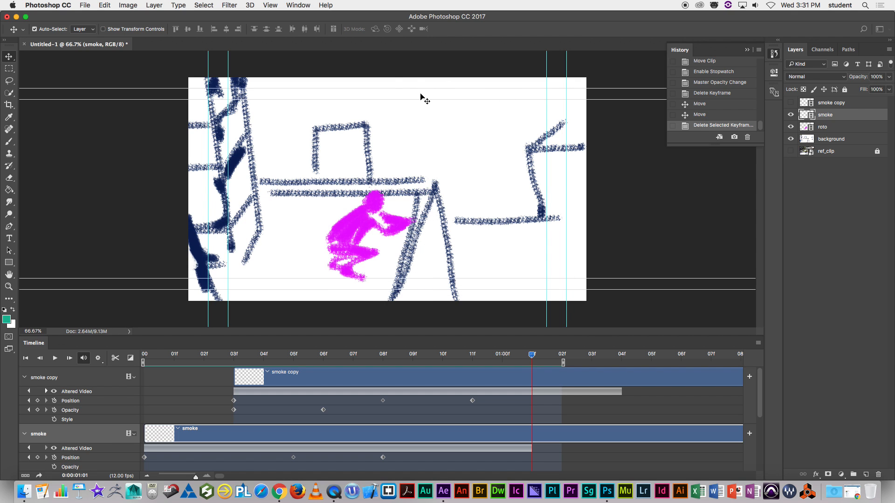
- Minimize Photoshop, open the rendered rotosmudge.mp4 from the desktop in QuickTime Player, and scrub through it
{"action": "left_click", "coordinate": [16, 17]}
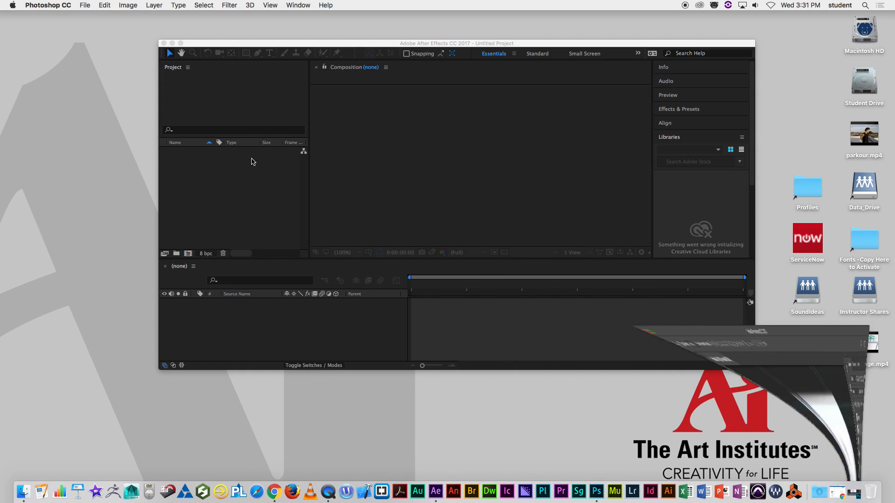
{"action": "left_click_drag", "start_coordinate": [530, 47], "coordinate": [424, 29]}
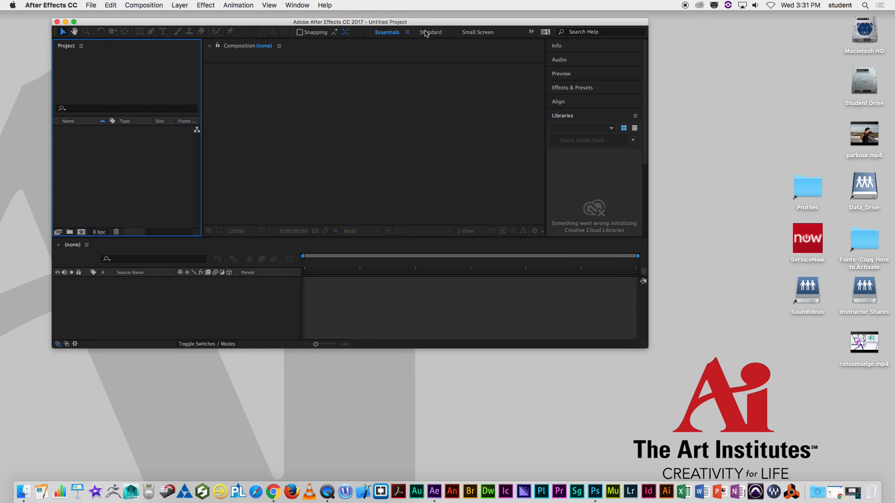
{"action": "left_click_drag", "start_coordinate": [864, 350], "coordinate": [630, 392]}
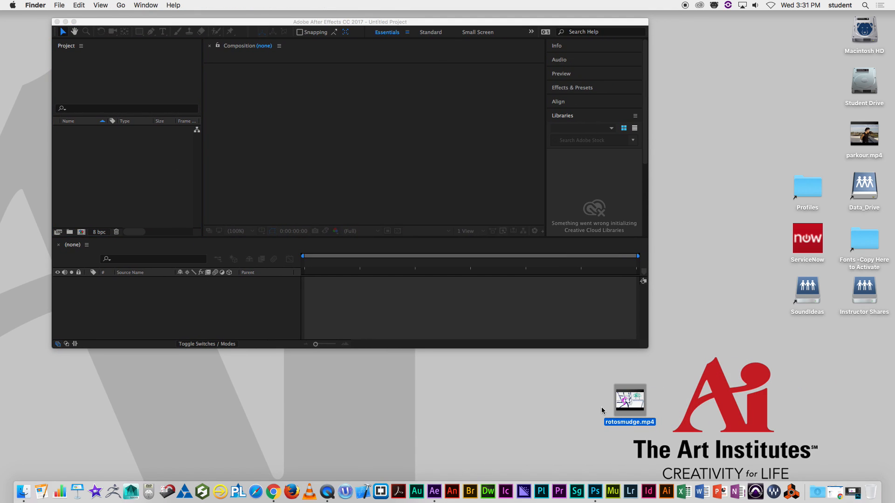
{"action": "double_click", "coordinate": [640, 400]}
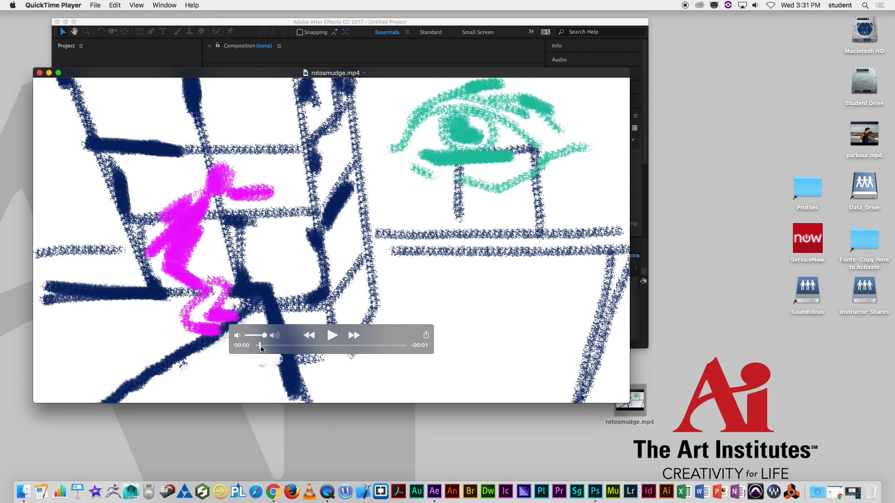
{"action": "mouse_move", "coordinate": [261, 346]}
{"action": "left_mouse_down"}
{"action": "mouse_move", "coordinate": [375, 347]}
{"action": "mouse_move", "coordinate": [258, 349]}
{"action": "left_mouse_up"}
{"action": "left_click_drag", "start_coordinate": [98, 75], "coordinate": [283, 62]}
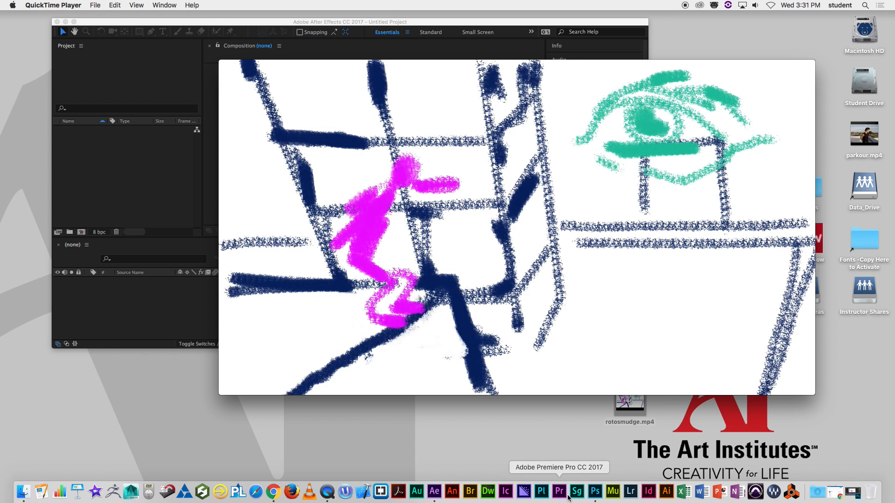
- Switch back to Photoshop, hide the background and smoke layers, and scrub the roto animation, returning the playhead to the first frame
{"action": "left_click", "coordinate": [597, 496]}
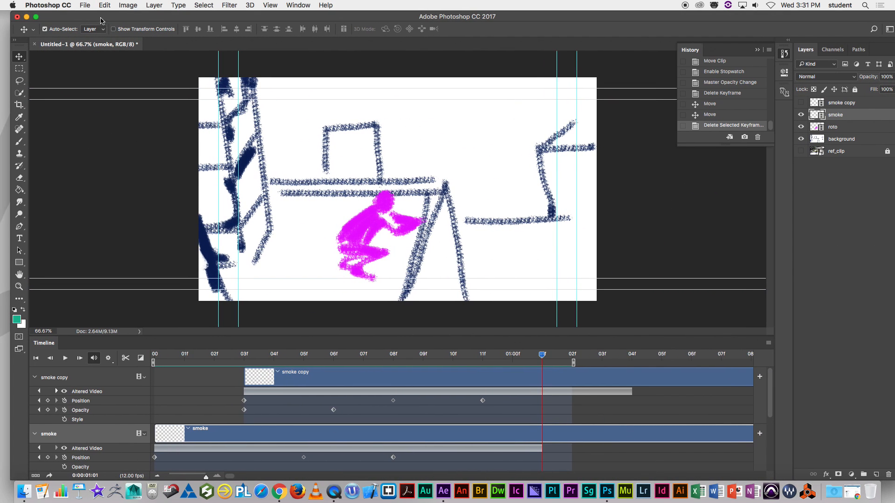
{"action": "left_click", "coordinate": [792, 140]}
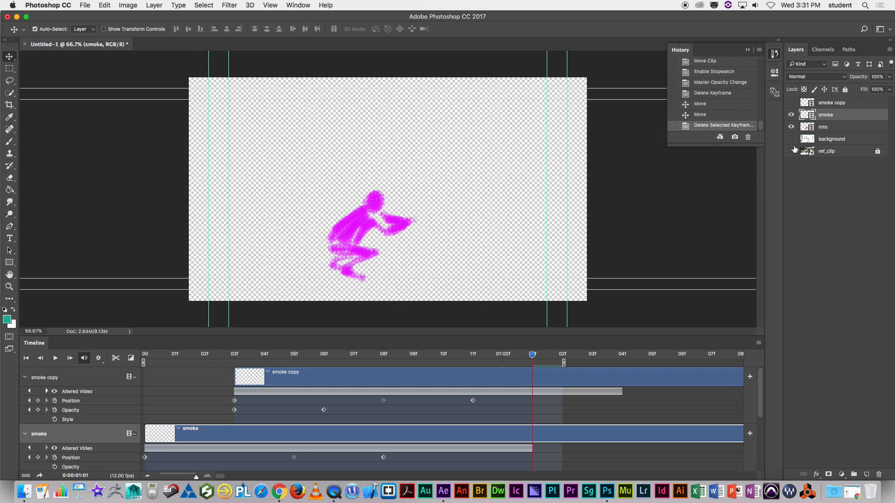
{"action": "left_click", "coordinate": [791, 115]}
{"action": "left_click_drag", "start_coordinate": [149, 358], "coordinate": [539, 339]}
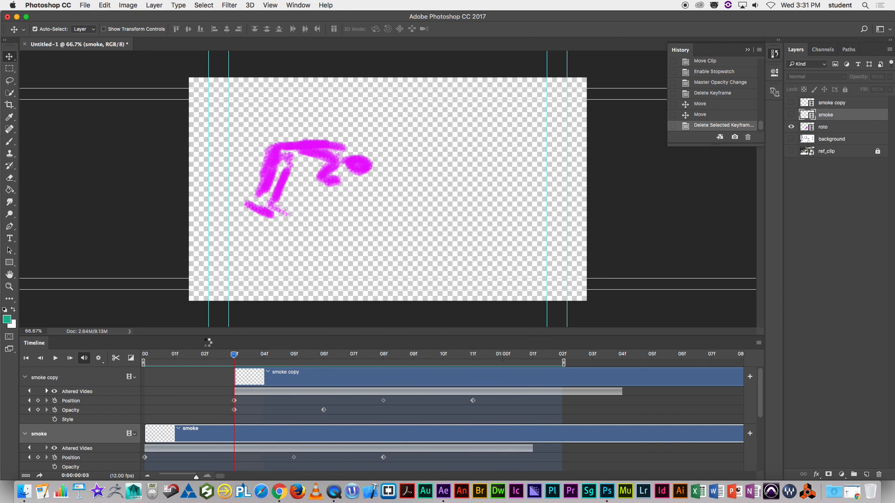
{"action": "left_click", "coordinate": [144, 358]}
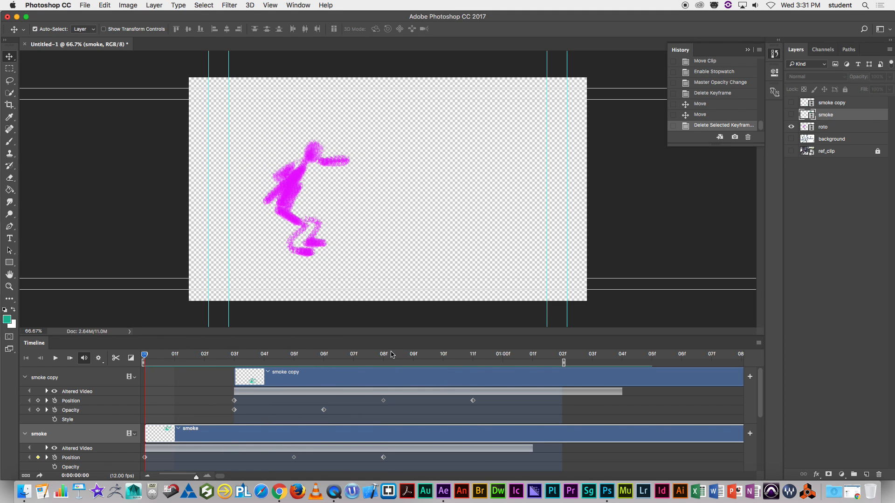
- Open the Render Video settings, name the output file jumper, and set its format to QuickTime
{"action": "left_click", "coordinate": [85, 5]}
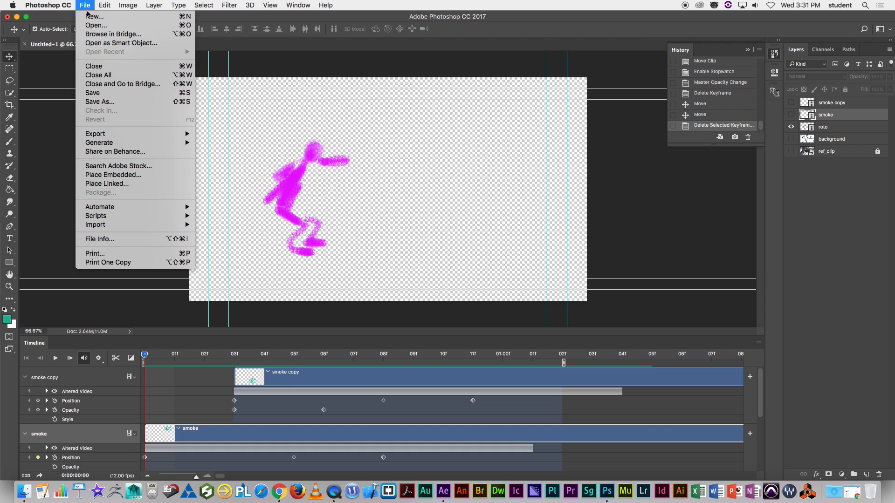
{"action": "mouse_move", "coordinate": [121, 135]}
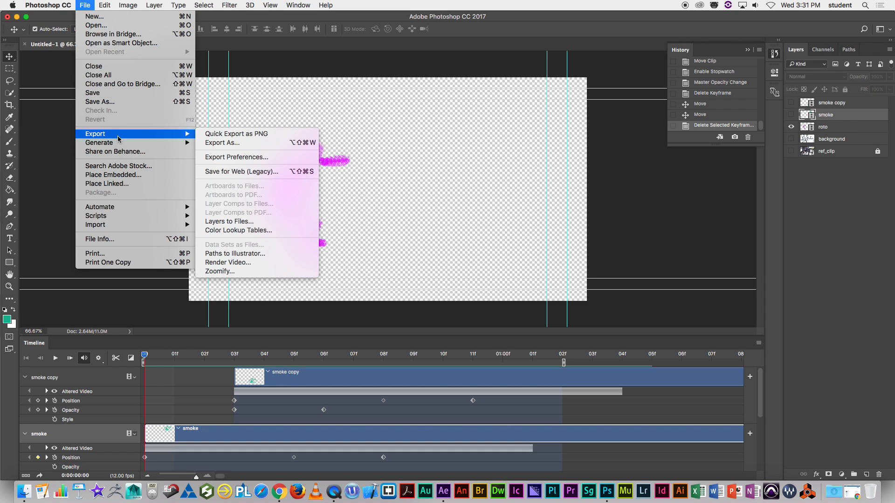
{"action": "left_click", "coordinate": [234, 263]}
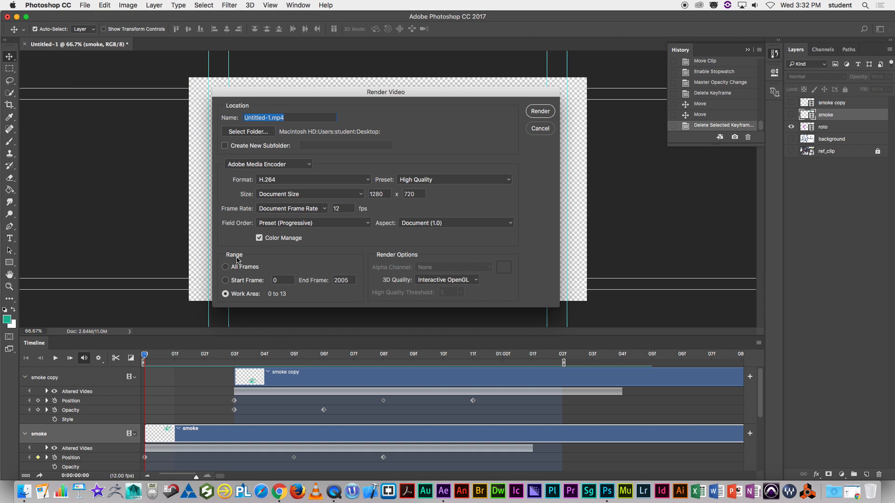
{"action": "left_click_drag", "start_coordinate": [271, 117], "coordinate": [233, 117]}
{"action": "type", "text": "jumper"}
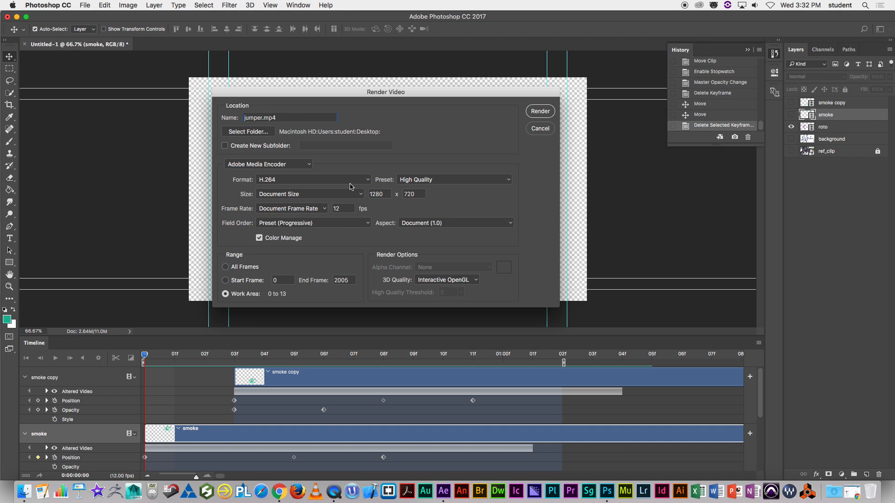
{"action": "left_click", "coordinate": [373, 181]}
{"action": "left_click", "coordinate": [368, 194]}
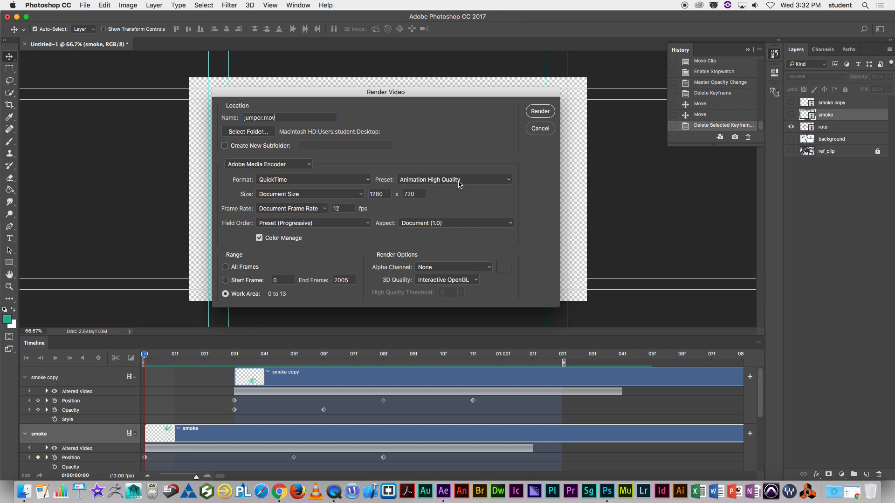
- Use the Animation High Quality preset with a straight alpha channel and render jumper.mov
{"action": "left_click", "coordinate": [457, 182]}
{"action": "left_click", "coordinate": [460, 179]}
{"action": "left_click", "coordinate": [476, 268]}
{"action": "left_click", "coordinate": [451, 275]}
{"action": "left_click", "coordinate": [540, 112]}
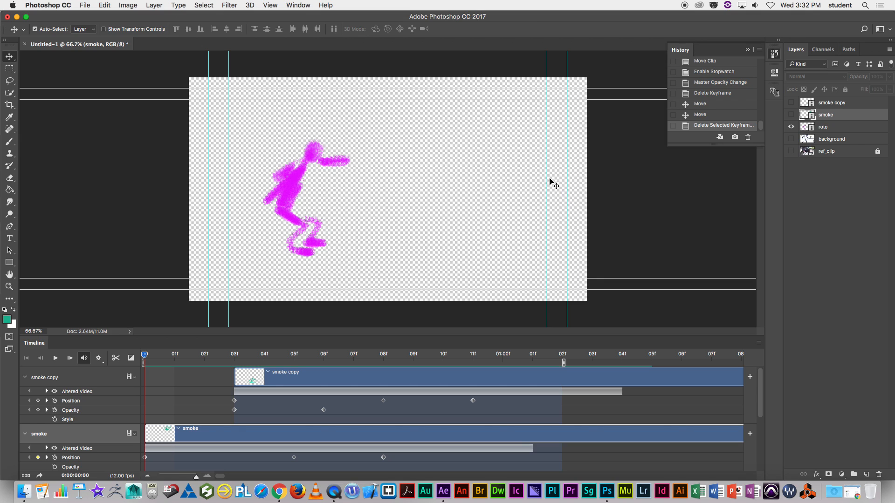
- Switch to After Effects, maximize its window, and import jumper.mov from the Desktop
{"action": "left_click", "coordinate": [443, 491]}
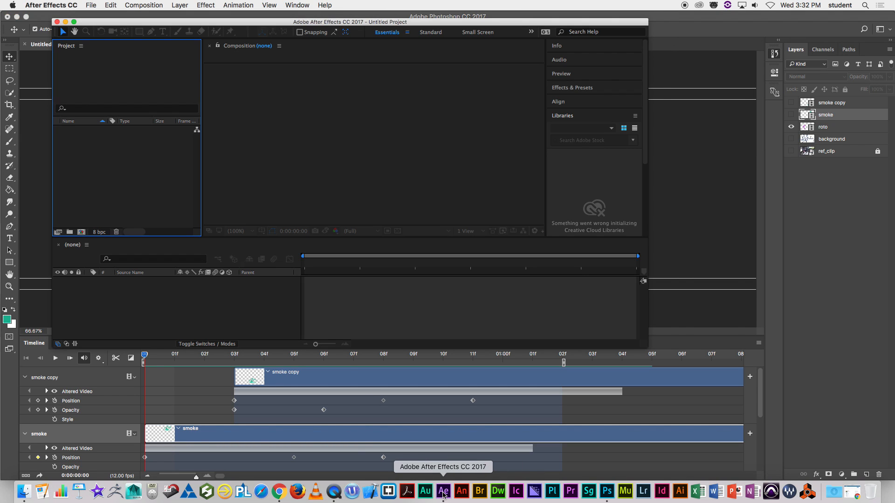
{"action": "left_click", "coordinate": [74, 22]}
{"action": "left_click", "coordinate": [91, 6]}
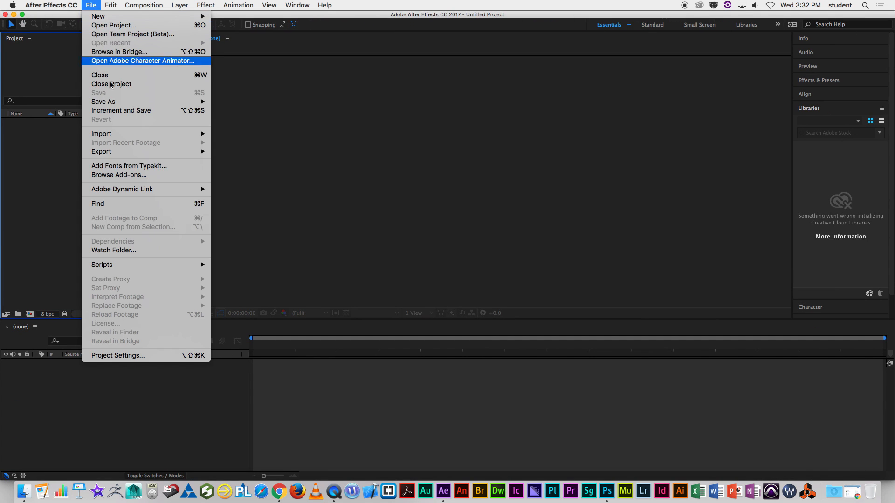
{"action": "mouse_move", "coordinate": [140, 136]}
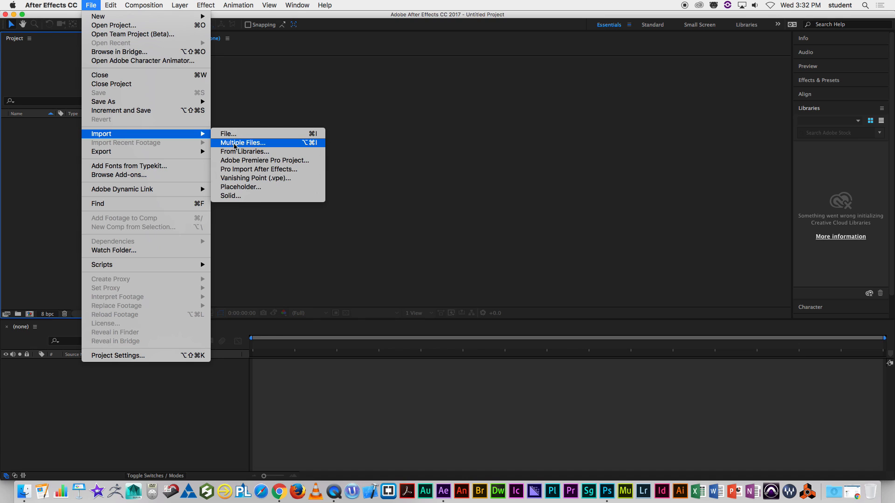
{"action": "left_click", "coordinate": [230, 134]}
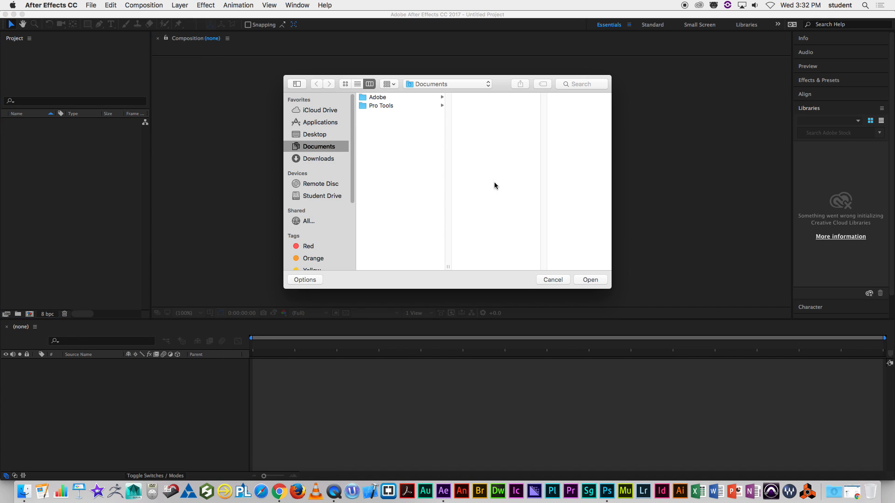
{"action": "left_click", "coordinate": [305, 135]}
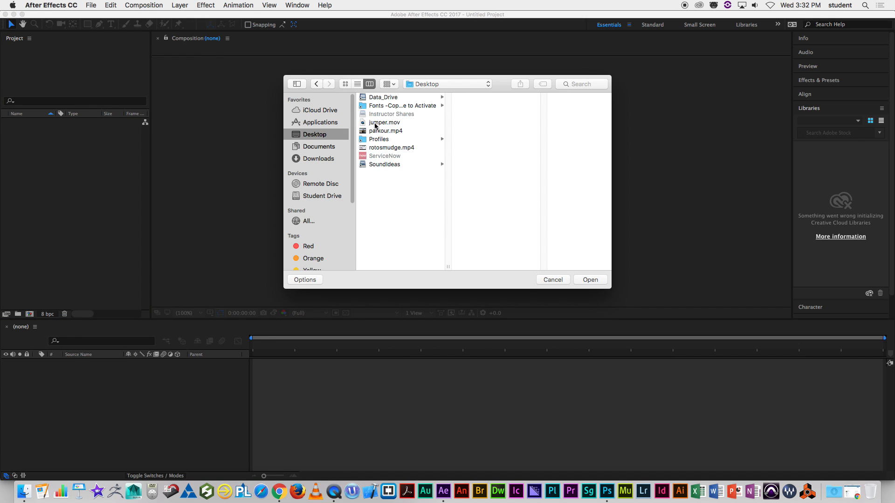
{"action": "left_click", "coordinate": [375, 124]}
{"action": "left_click", "coordinate": [588, 280]}
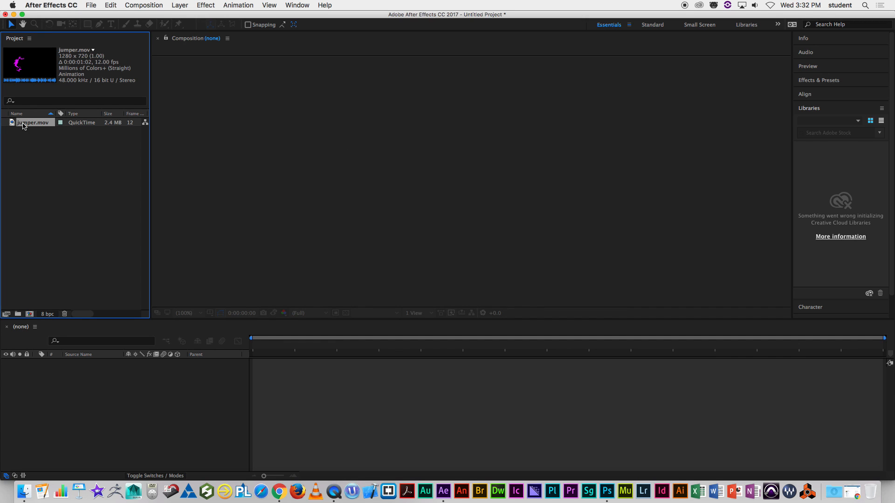
- Create a composition from the jumper.mov footage and preview its playback
{"action": "left_click_drag", "start_coordinate": [32, 123], "coordinate": [29, 313]}
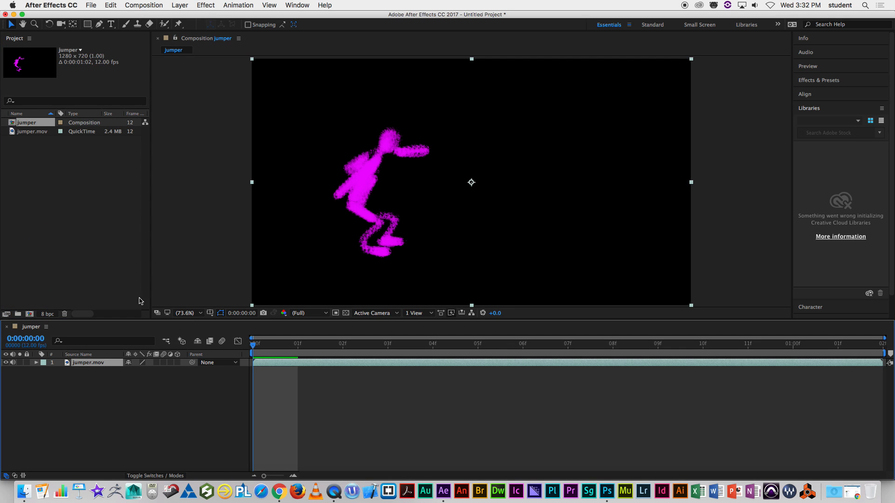
{"action": "key", "text": "space"}
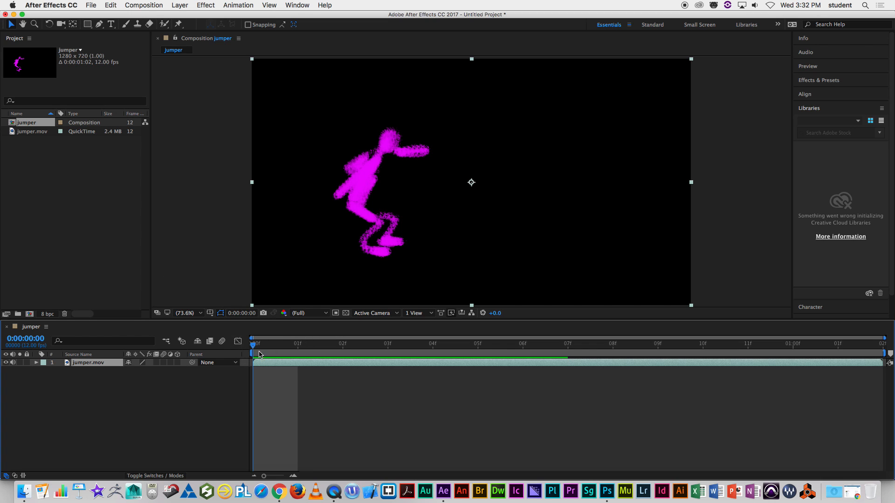
{"action": "key", "text": "space"}
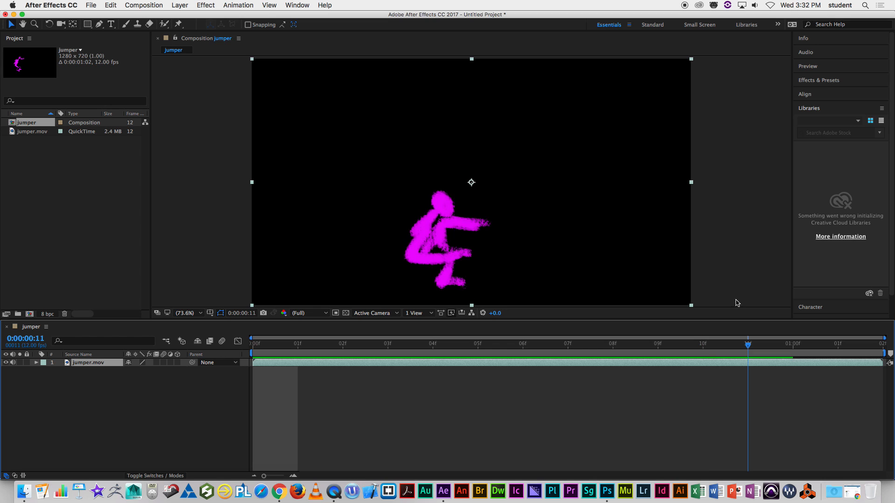
{"action": "key", "text": "space"}
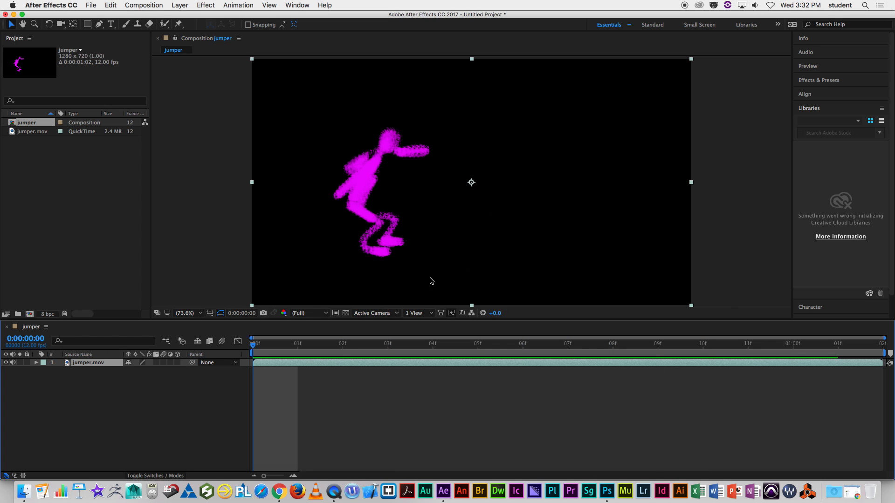
- Add a 1280 x 720 px royal blue solid layer to the jumper composition
{"action": "left_click", "coordinate": [179, 5]}
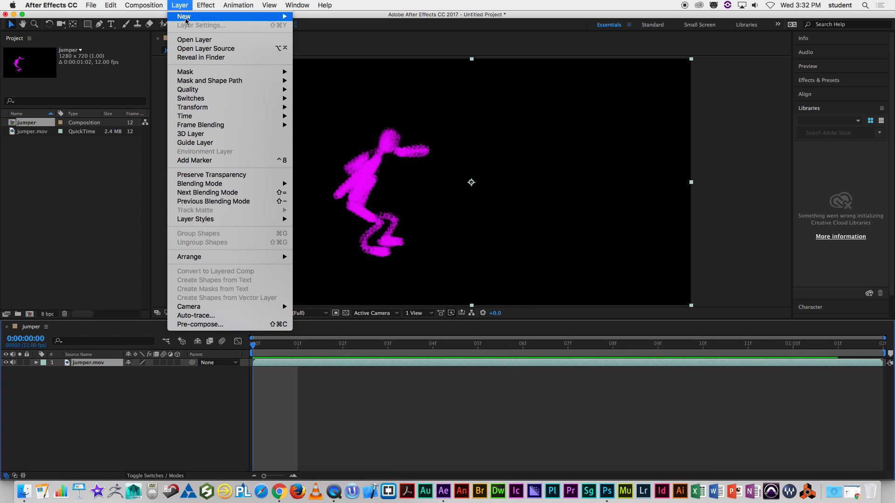
{"action": "mouse_move", "coordinate": [198, 19]}
{"action": "left_click", "coordinate": [312, 28]}
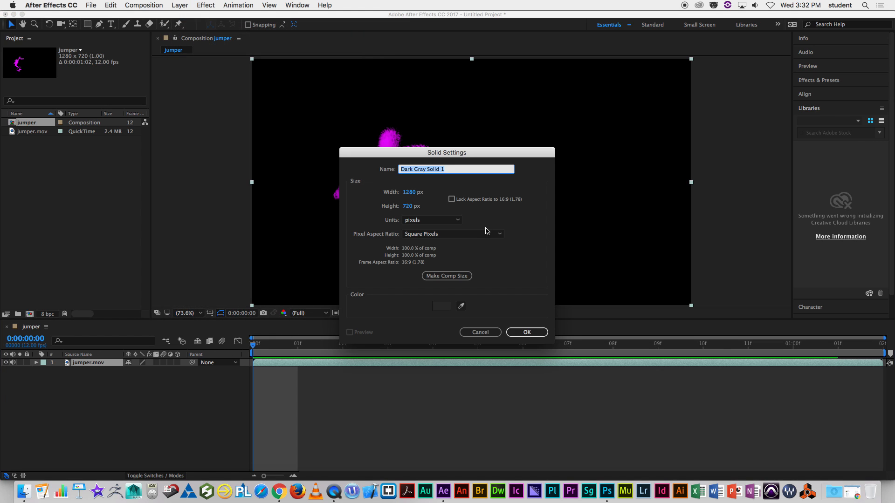
{"action": "left_click", "coordinate": [445, 309]}
{"action": "left_click", "coordinate": [462, 238]}
{"action": "left_click_drag", "start_coordinate": [431, 242], "coordinate": [443, 212]}
{"action": "left_click", "coordinate": [541, 193]}
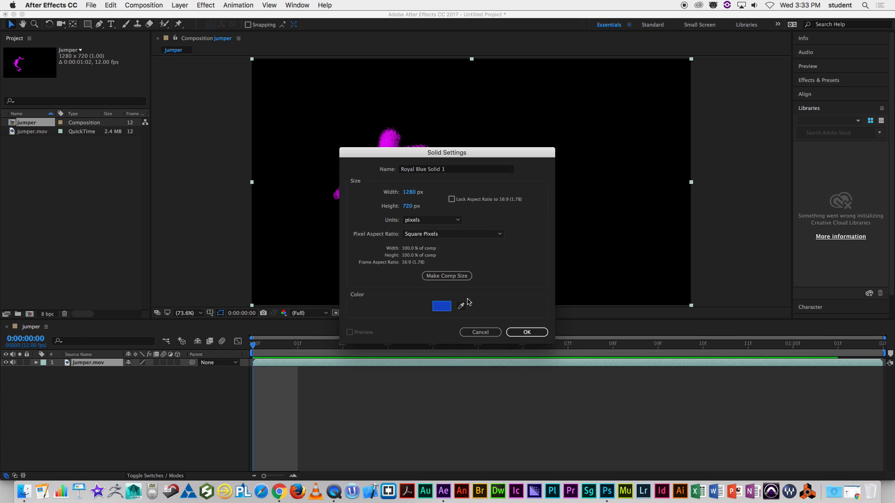
{"action": "left_click", "coordinate": [522, 332]}
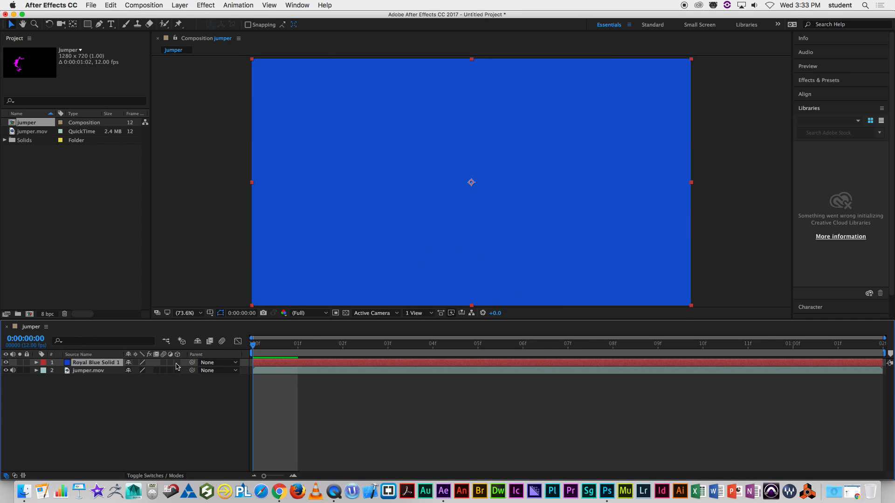
- Make the blue solid and jumper.mov 3D layers and move the solid beneath jumper.mov
{"action": "left_click_drag", "start_coordinate": [177, 363], "coordinate": [178, 370]}
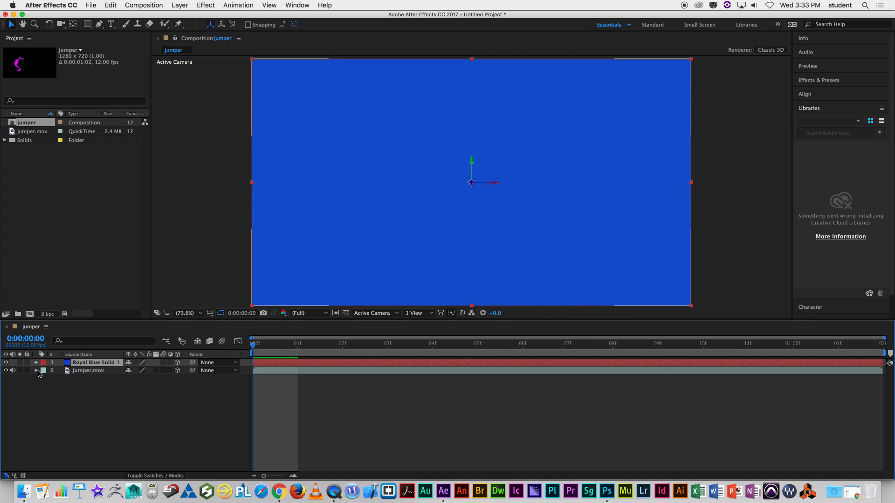
{"action": "left_click_drag", "start_coordinate": [76, 369], "coordinate": [78, 387]}
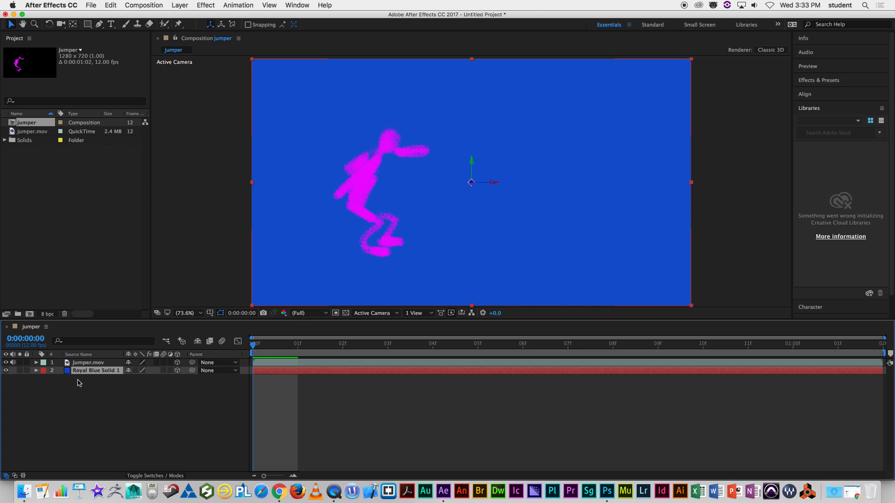
- Set the blue solid's X rotation to 90° and lower it to about Y 585.5 to form a floor under the figure
{"action": "left_click", "coordinate": [36, 371]}
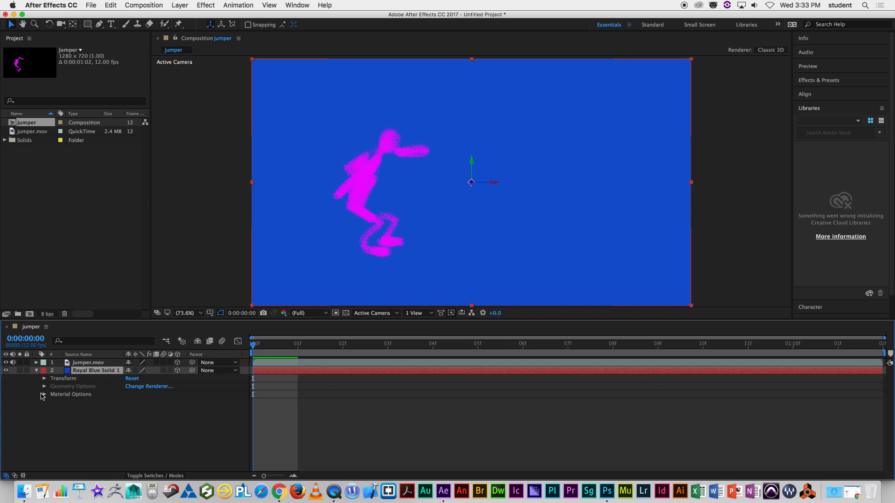
{"action": "left_click", "coordinate": [44, 379]}
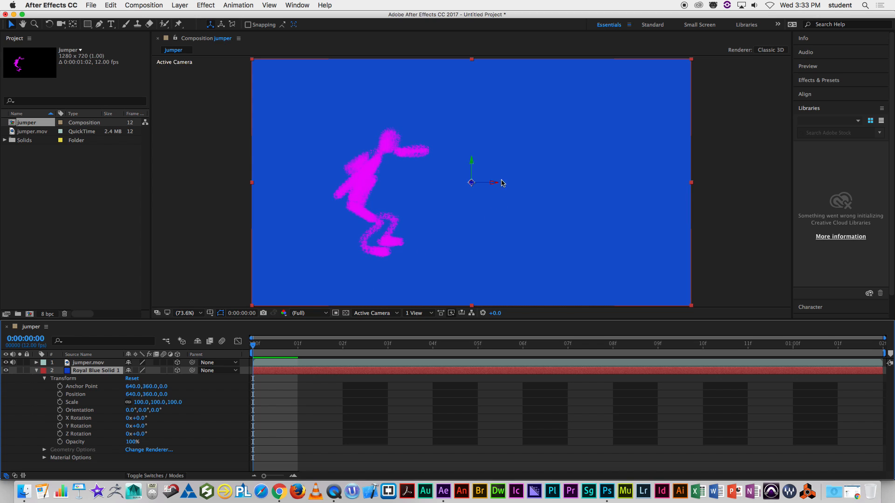
{"action": "left_click_drag", "start_coordinate": [144, 418], "coordinate": [192, 419]}
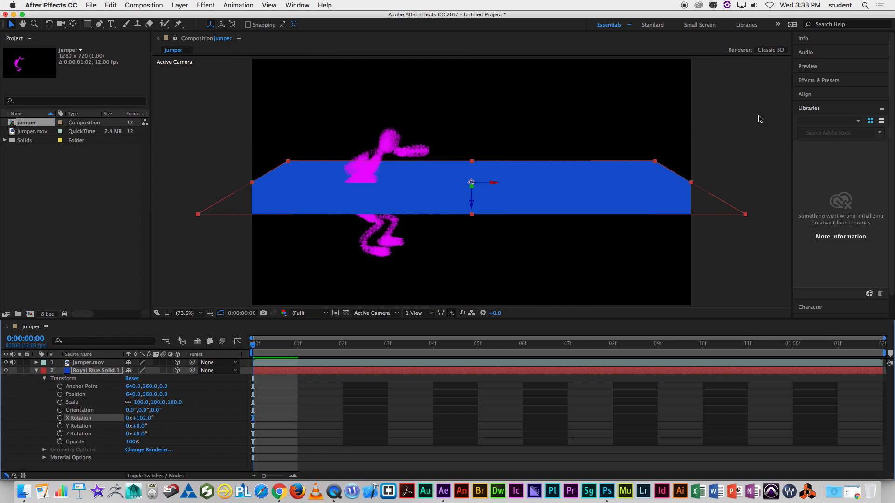
{"action": "left_click", "coordinate": [142, 418]}
{"action": "type", "text": "90"}
{"action": "key", "text": "Return"}
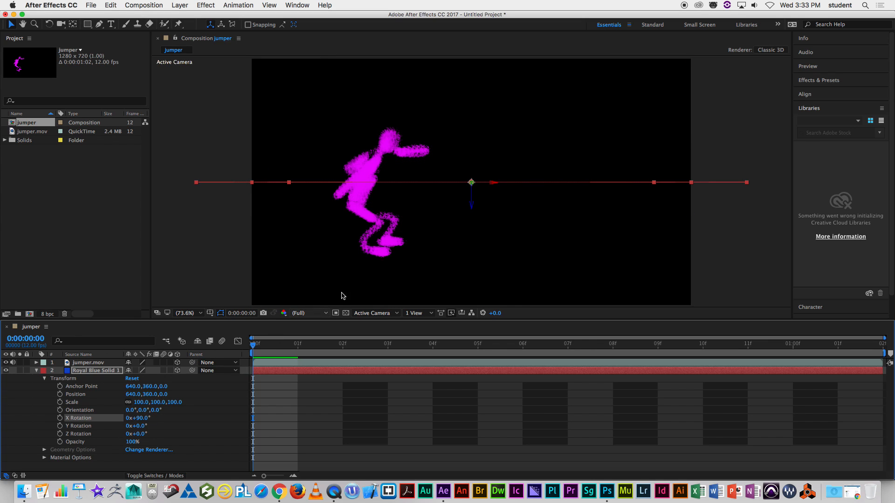
{"action": "left_click_drag", "start_coordinate": [472, 207], "coordinate": [473, 283]}
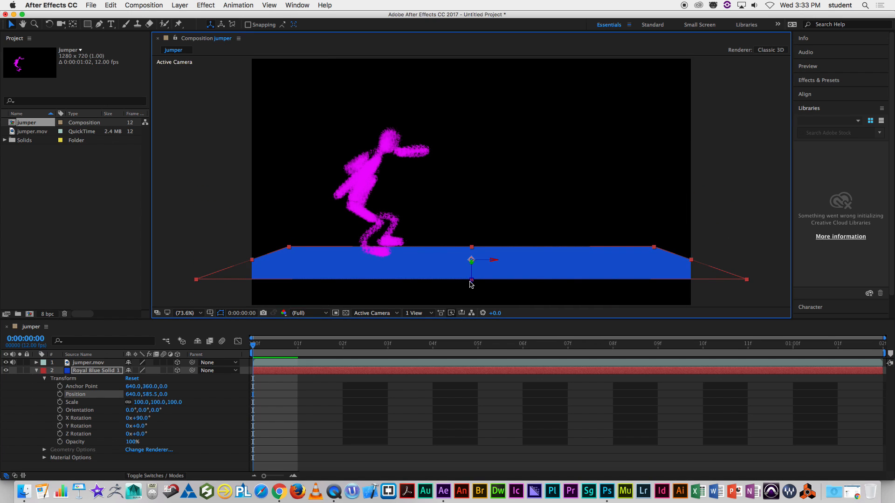
- Move jumper.mov up and left to about 413, 140 and set its first position keyframe at frame 0
{"action": "left_click", "coordinate": [83, 364]}
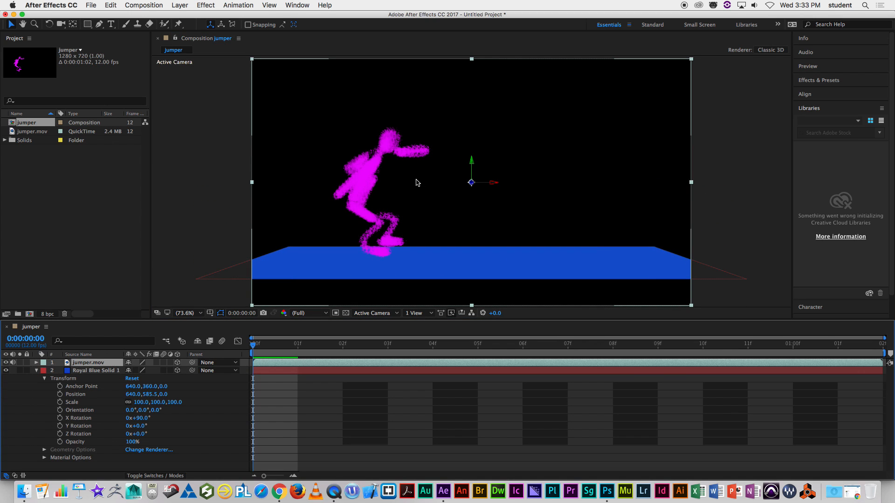
{"action": "left_click_drag", "start_coordinate": [472, 163], "coordinate": [420, 111]}
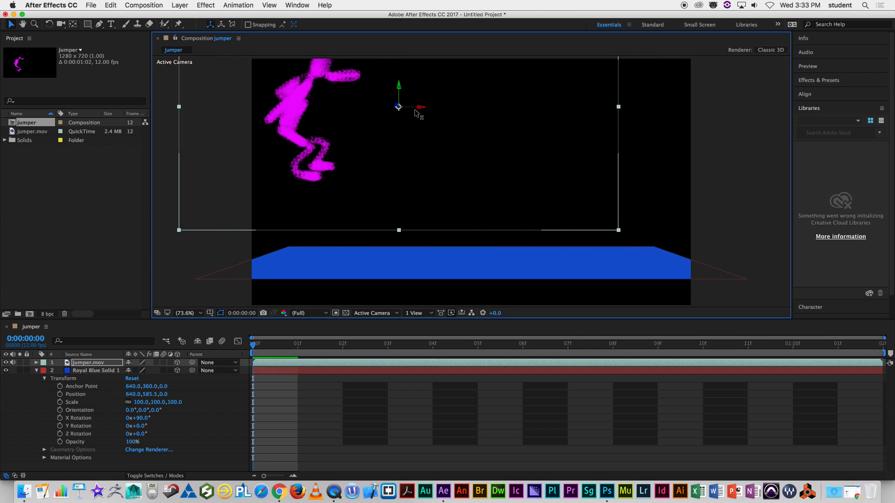
{"action": "left_click", "coordinate": [37, 362]}
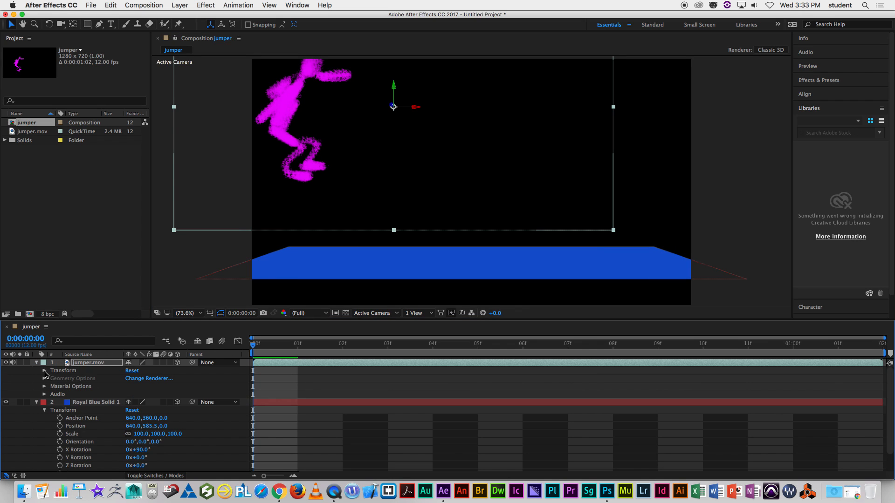
{"action": "left_click", "coordinate": [45, 370]}
{"action": "left_click", "coordinate": [60, 386]}
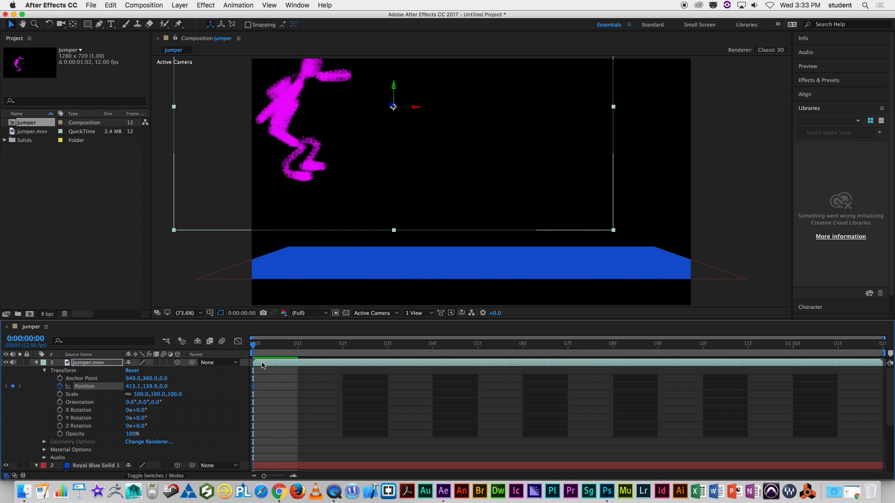
- Keyframe jumper.mov's position at about 826, 261 at 0:00:00:10 and preview the motion
{"action": "left_click_drag", "start_coordinate": [253, 349], "coordinate": [679, 354]}
{"action": "left_click_drag", "start_coordinate": [418, 110], "coordinate": [542, 133]}
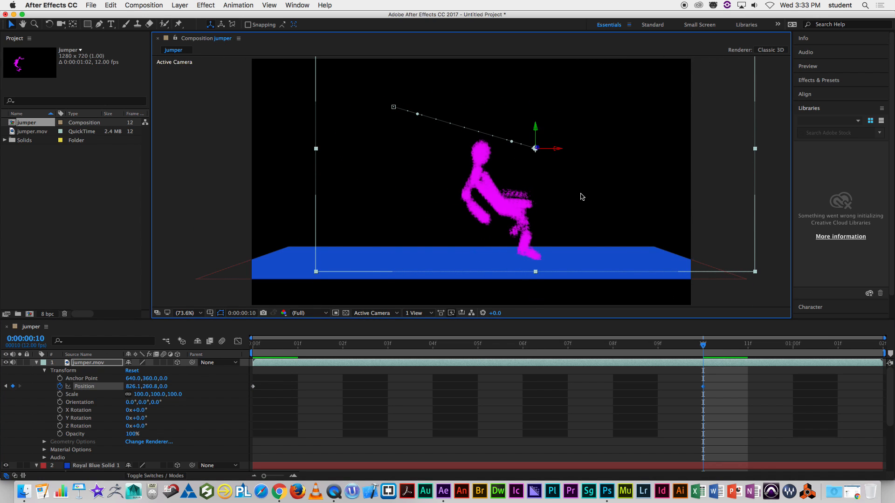
{"action": "key", "text": "space"}
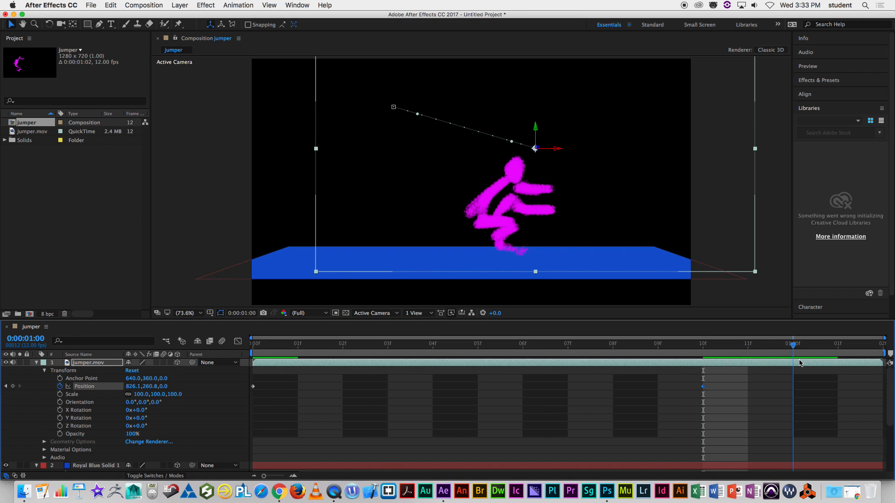
{"action": "key", "text": "space"}
- Keyframe jumper.mov's position at about 1087, 299 at 0:00:01:01 and delete the keyframe at frame 10
{"action": "left_click_drag", "start_coordinate": [707, 358], "coordinate": [841, 363]}
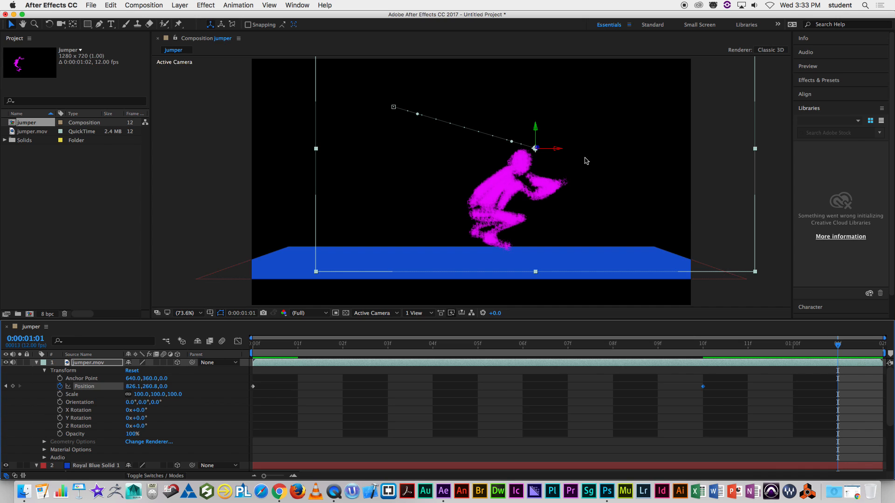
{"action": "left_click_drag", "start_coordinate": [556, 149], "coordinate": [628, 140]}
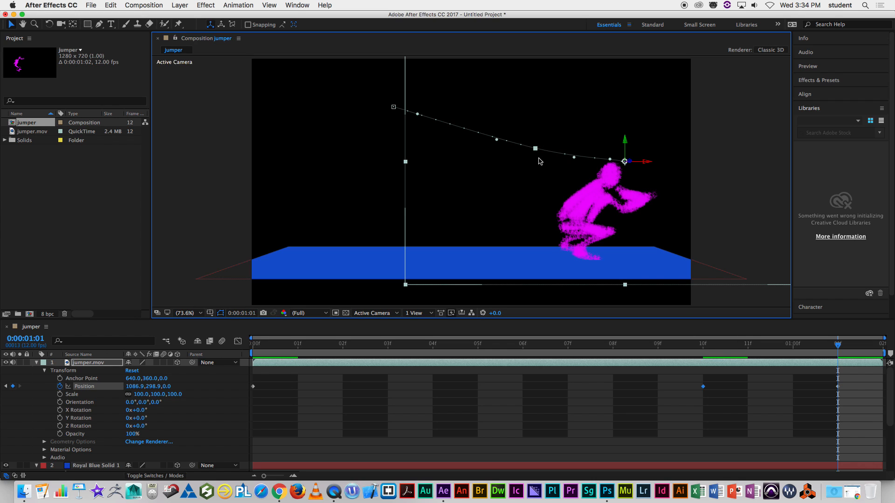
{"action": "key", "text": "Delete"}
- Bend jumper.mov's motion path into a falling arc using both keyframes' curve handles, and preview the jump
{"action": "left_click", "coordinate": [394, 107]}
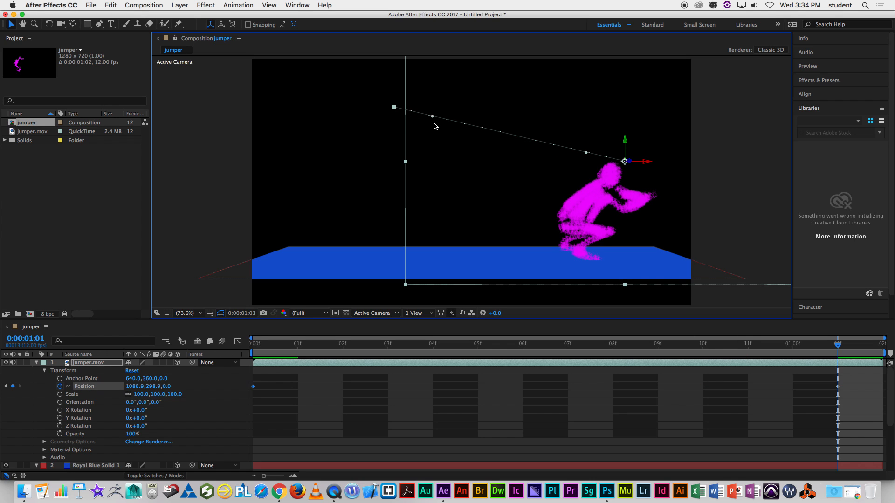
{"action": "left_click_drag", "start_coordinate": [433, 116], "coordinate": [525, 106]}
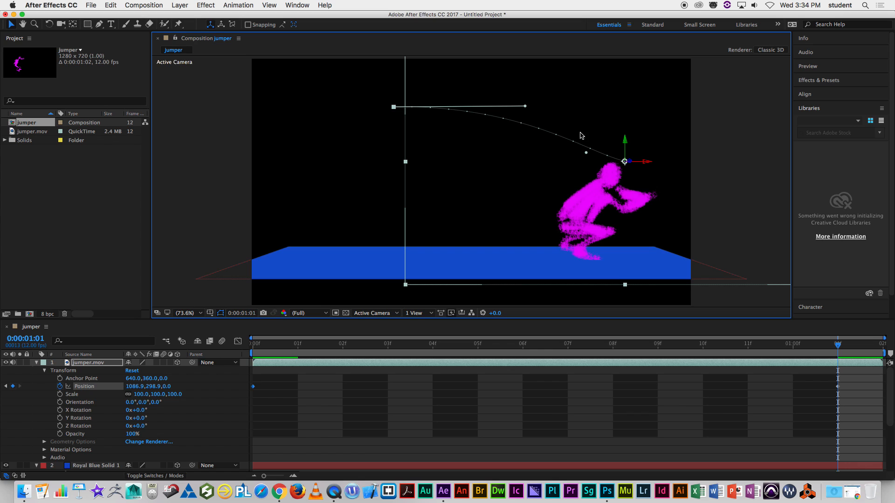
{"action": "left_click_drag", "start_coordinate": [586, 153], "coordinate": [592, 141]}
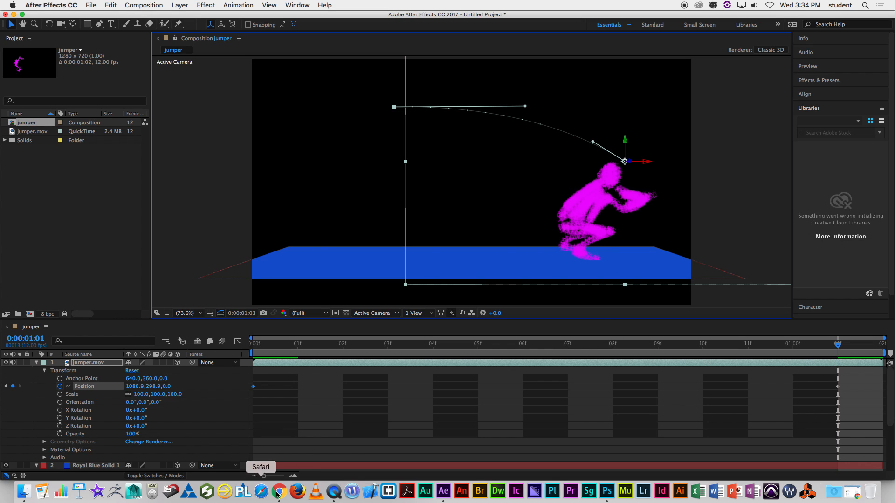
{"action": "key", "text": "space"}
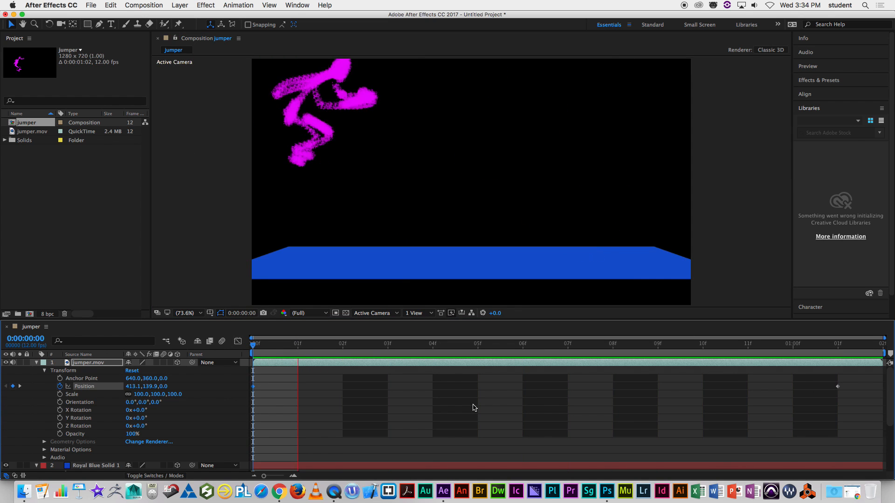
{"action": "key", "text": "space"}
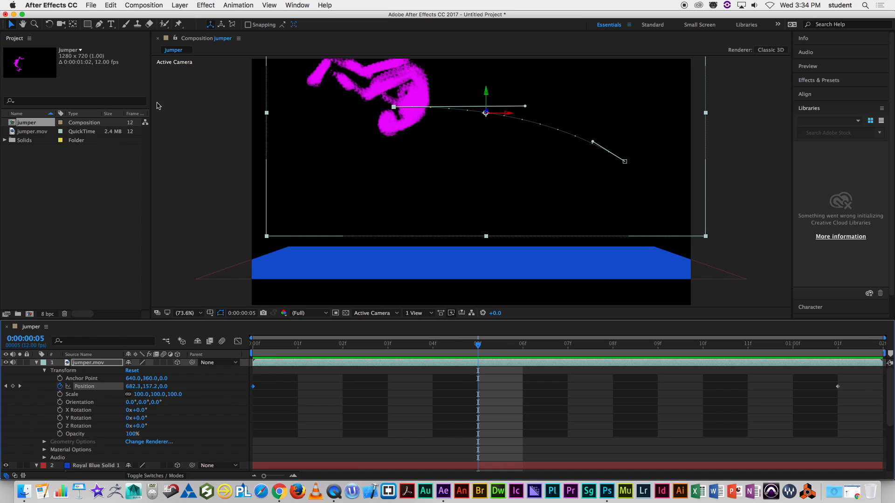
- Add a two-node 50mm camera and orbit it to see the floor at an angle from above
{"action": "left_click", "coordinate": [179, 5]}
{"action": "mouse_move", "coordinate": [186, 17]}
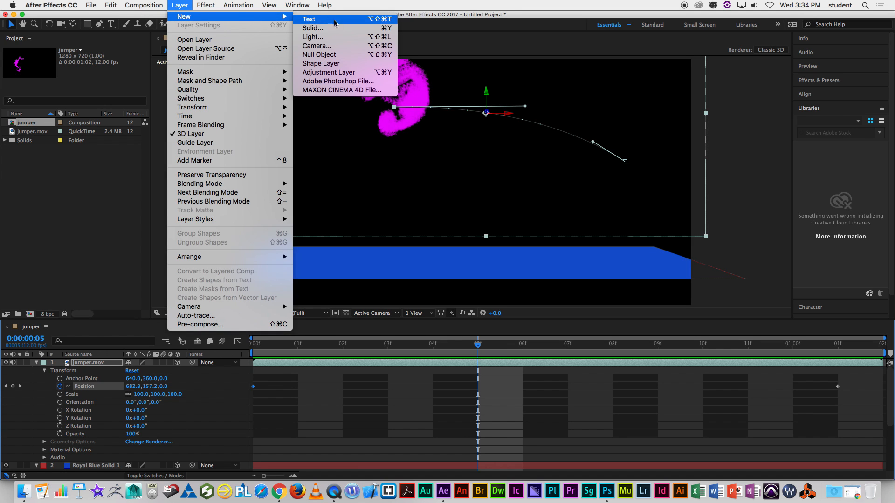
{"action": "left_click", "coordinate": [335, 47]}
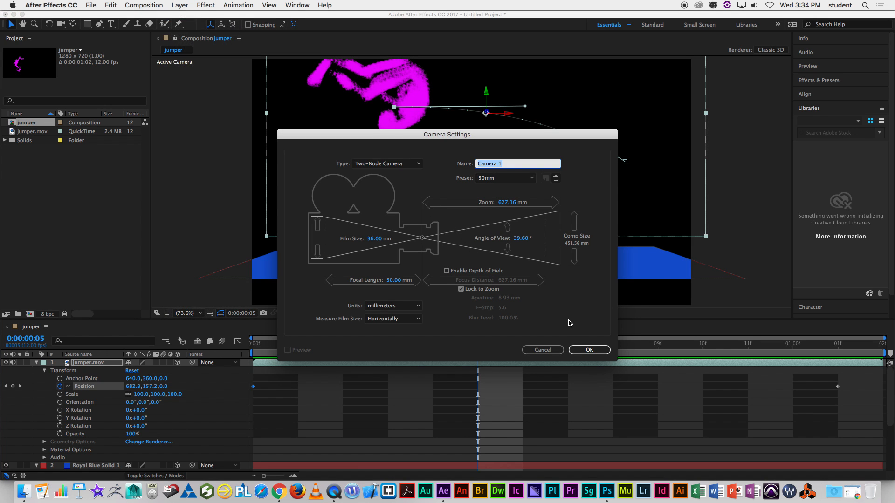
{"action": "left_click", "coordinate": [588, 350]}
{"action": "key", "text": "c"}
{"action": "left_click_drag", "start_coordinate": [502, 132], "coordinate": [458, 146]}
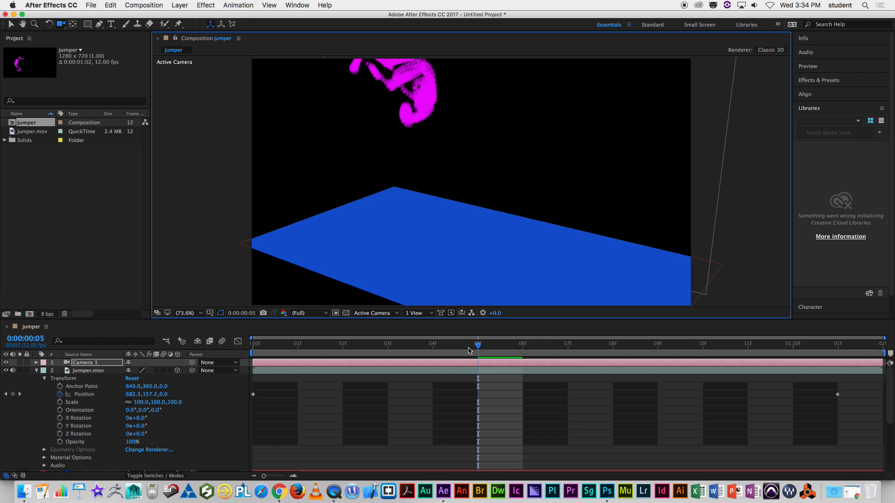
- Return to the first frame and set a position keyframe for Camera 1 there
{"action": "left_click", "coordinate": [321, 344]}
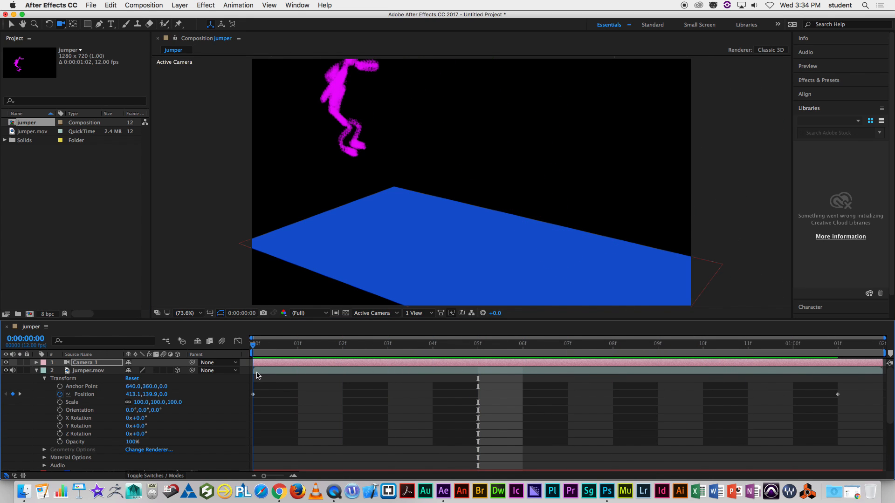
{"action": "key", "text": "space"}
{"action": "left_click", "coordinate": [37, 370]}
{"action": "left_click", "coordinate": [37, 363]}
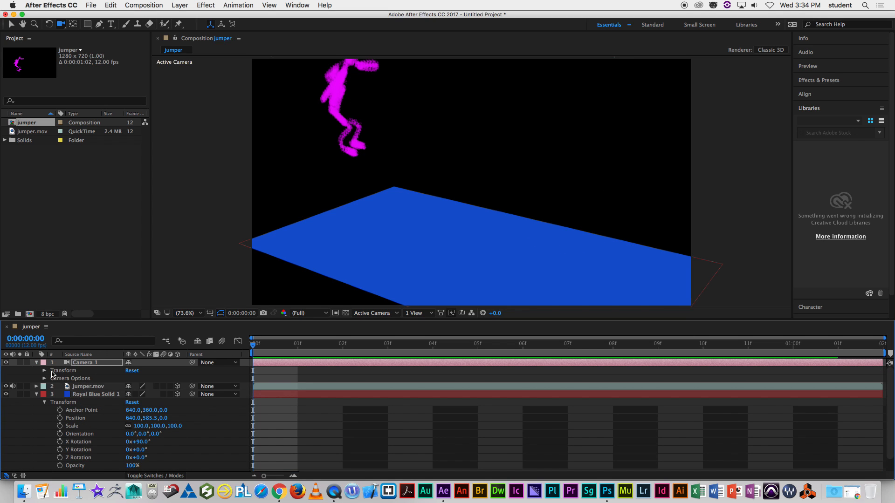
{"action": "left_click", "coordinate": [44, 371]}
{"action": "left_click", "coordinate": [60, 387]}
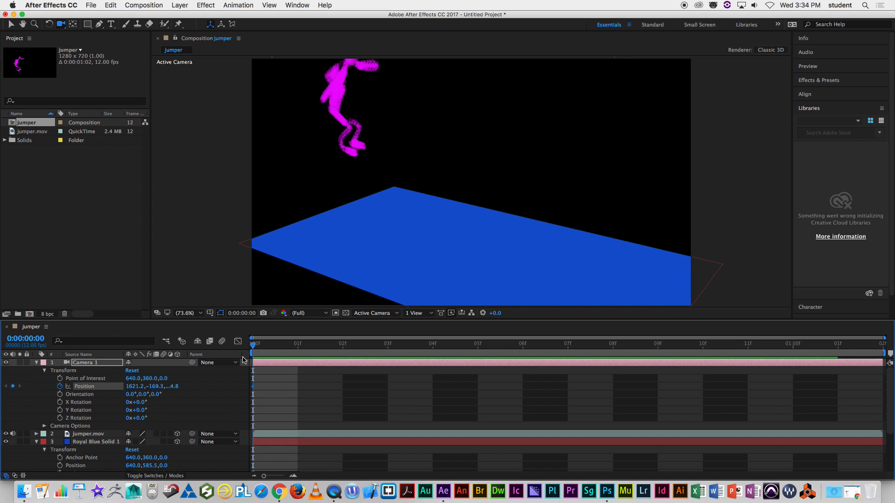
- Orbit Camera 1 to a new angle at 0:00:01:01 to keyframe its move, and return to the first frame
{"action": "left_click_drag", "start_coordinate": [255, 347], "coordinate": [824, 373]}
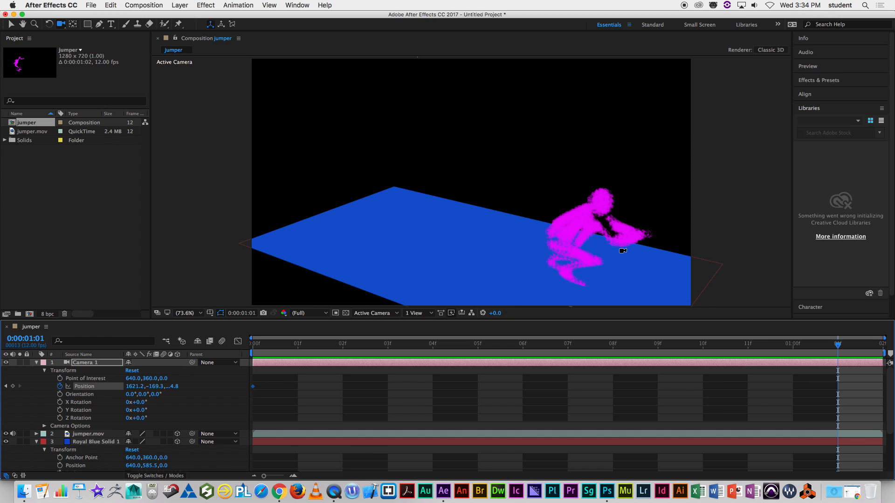
{"action": "key", "text": "c"}
{"action": "left_click_drag", "start_coordinate": [632, 256], "coordinate": [463, 253]}
{"action": "key", "text": "c"}
{"action": "left_click_drag", "start_coordinate": [528, 238], "coordinate": [509, 248]}
{"action": "left_click_drag", "start_coordinate": [837, 345], "coordinate": [228, 312]}
{"action": "left_click", "coordinate": [401, 254]}
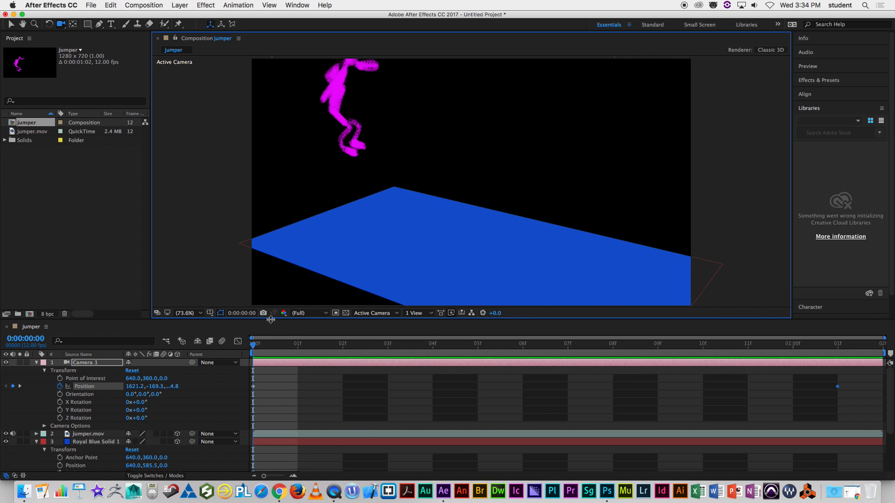
- Duplicate the royal blue floor solid and reveal the copy's rotation properties, undoing any trial Y rotation
{"action": "key", "text": "v"}
{"action": "left_click", "coordinate": [381, 268]}
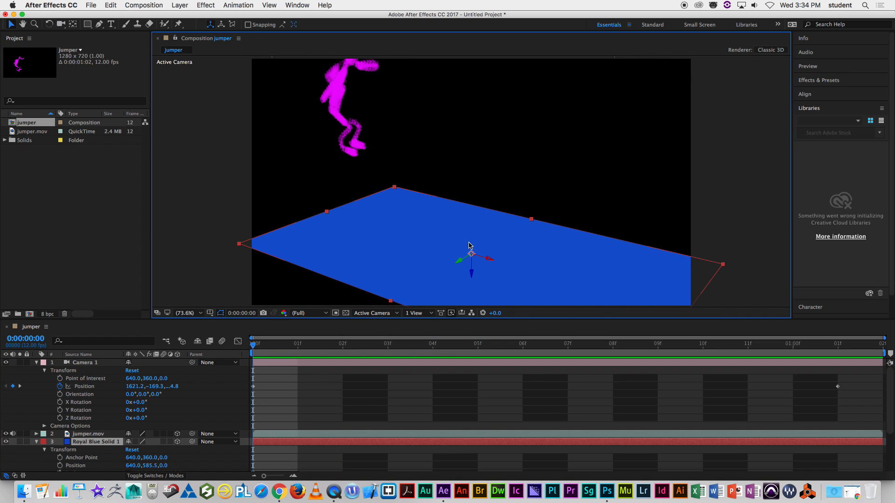
{"action": "key", "text": "super+d"}
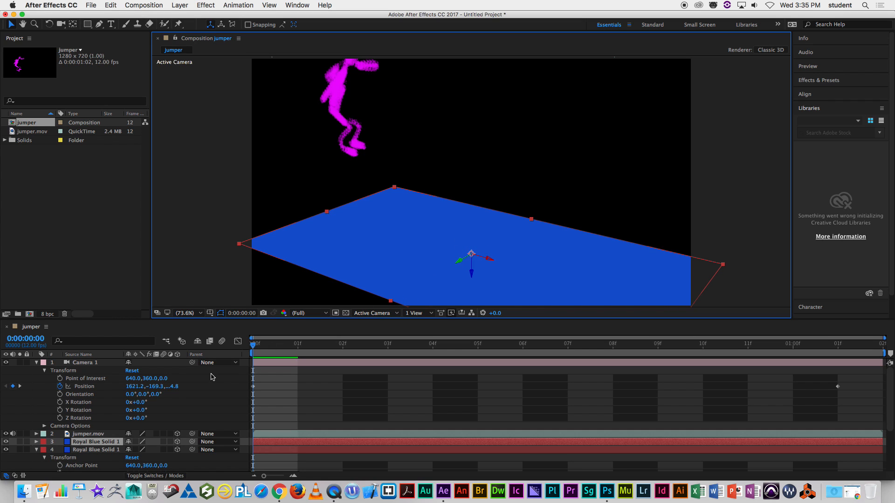
{"action": "key", "text": "Delete"}
{"action": "key", "text": "r"}
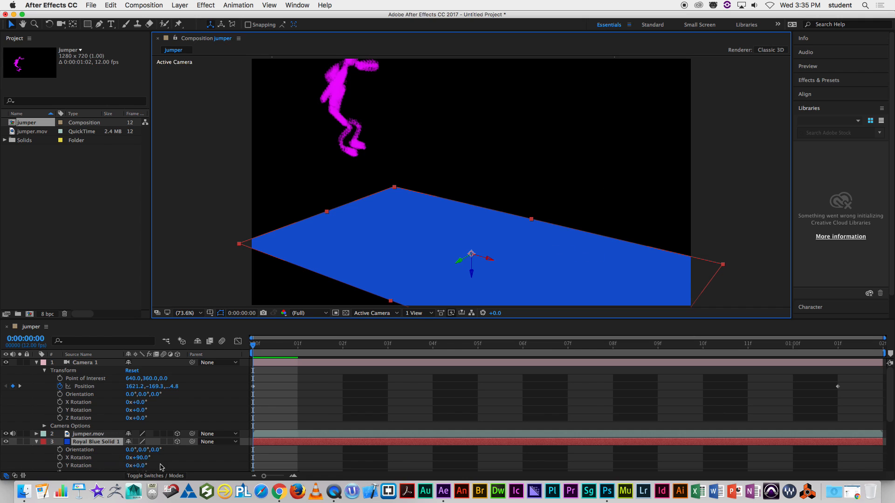
{"action": "left_click_drag", "start_coordinate": [139, 466], "coordinate": [173, 467]}
{"action": "key", "text": "super+z"}
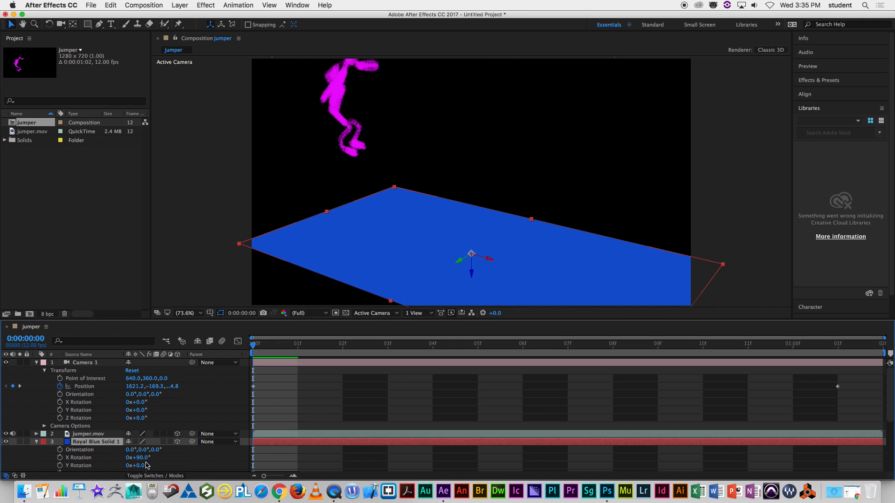
- Set the duplicated solid's X rotation to 0° and move it to the floor's back edge as a wall
{"action": "left_click_drag", "start_coordinate": [140, 458], "coordinate": [100, 458]}
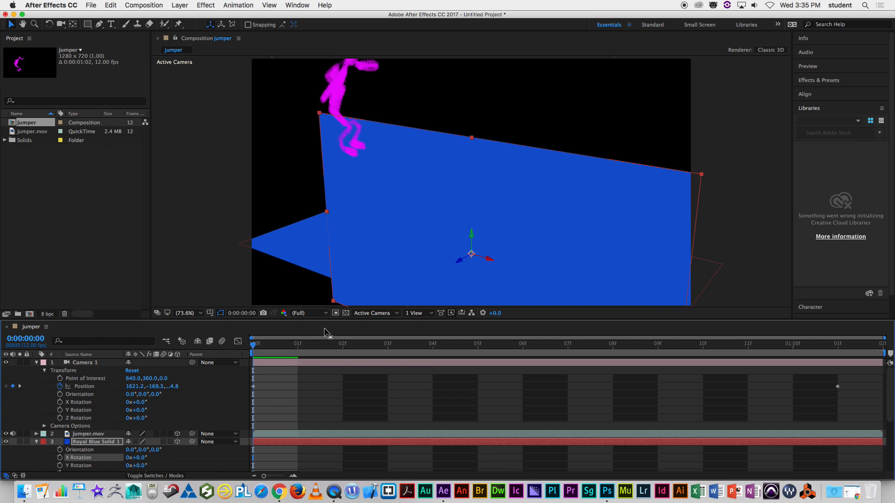
{"action": "left_click_drag", "start_coordinate": [460, 263], "coordinate": [529, 112]}
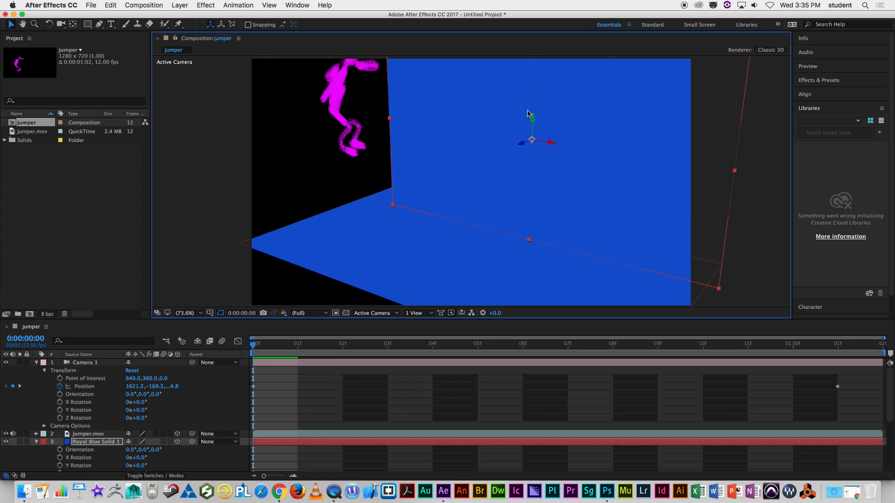
{"action": "mouse_move", "coordinate": [525, 143]}
{"action": "left_mouse_down"}
{"action": "mouse_move", "coordinate": [544, 143]}
{"action": "mouse_move", "coordinate": [517, 128]}
{"action": "mouse_move", "coordinate": [523, 119]}
{"action": "mouse_move", "coordinate": [522, 127]}
{"action": "left_mouse_up"}
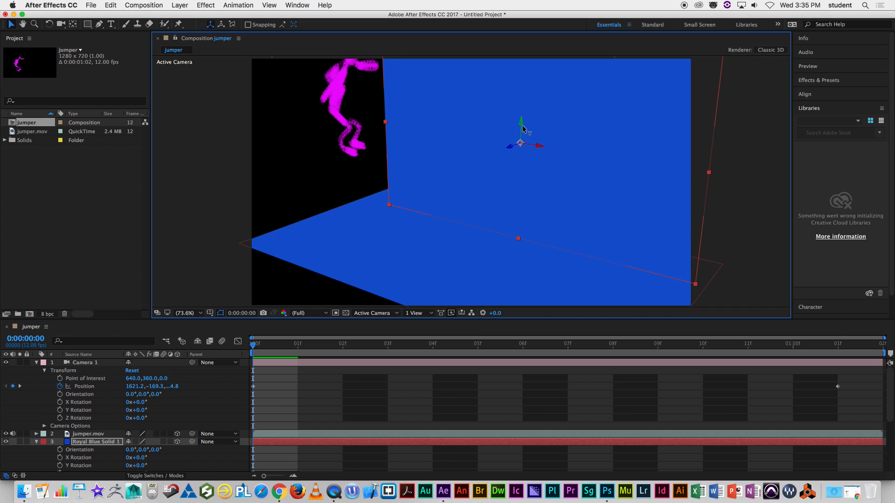
- Add an orange spot light to the composition with Casts Shadows enabled, keeping 100% intensity and a 90° cone angle
{"action": "left_click", "coordinate": [179, 6]}
{"action": "mouse_move", "coordinate": [186, 16]}
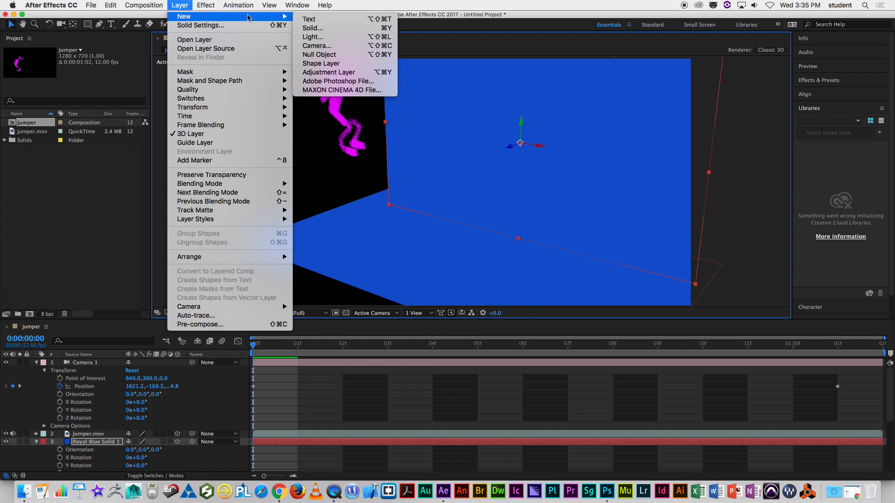
{"action": "left_click", "coordinate": [313, 37]}
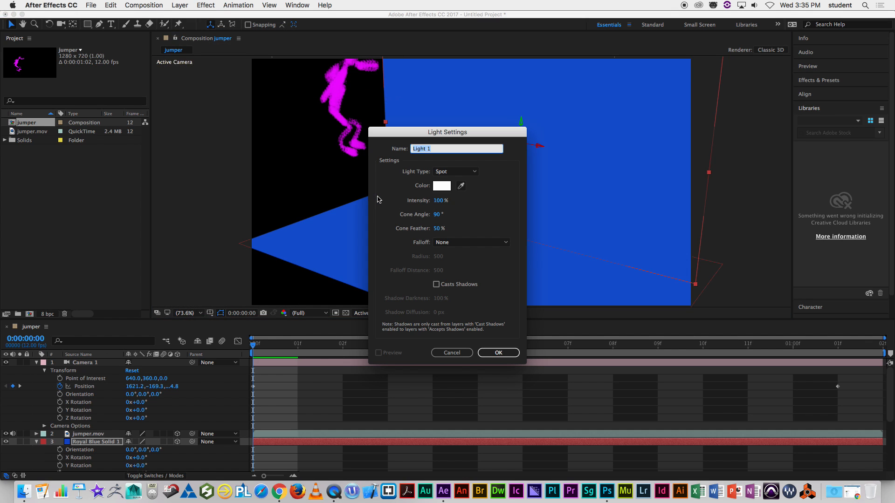
{"action": "left_click", "coordinate": [447, 189]}
{"action": "mouse_move", "coordinate": [471, 298]}
{"action": "left_mouse_down"}
{"action": "mouse_move", "coordinate": [468, 223]}
{"action": "mouse_move", "coordinate": [471, 301]}
{"action": "left_mouse_up"}
{"action": "left_click_drag", "start_coordinate": [435, 213], "coordinate": [422, 198]}
{"action": "left_click", "coordinate": [536, 193]}
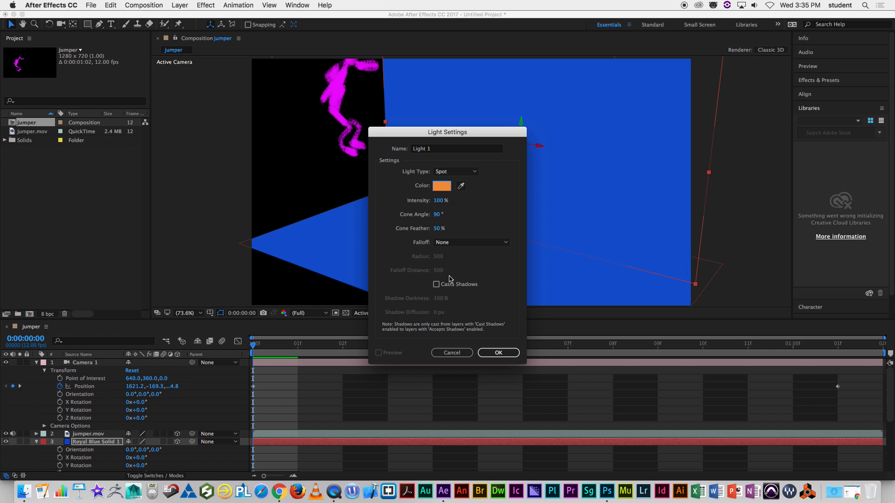
{"action": "left_click", "coordinate": [437, 285]}
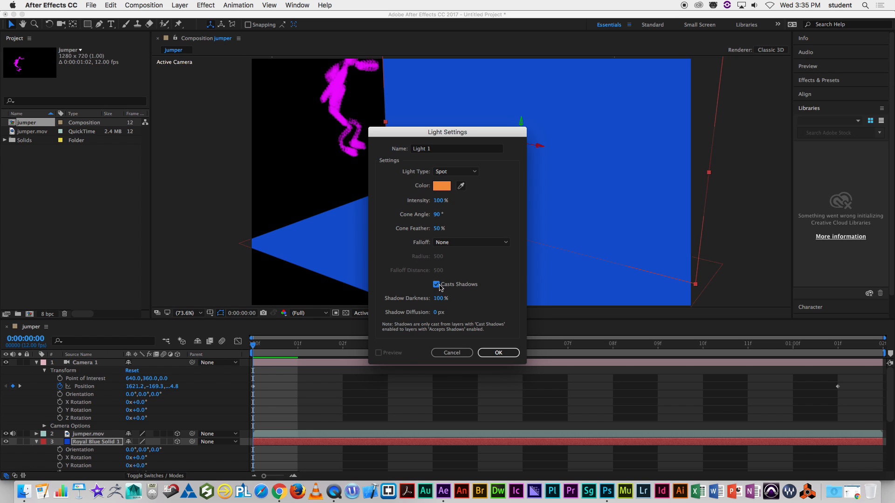
{"action": "left_click", "coordinate": [500, 353]}
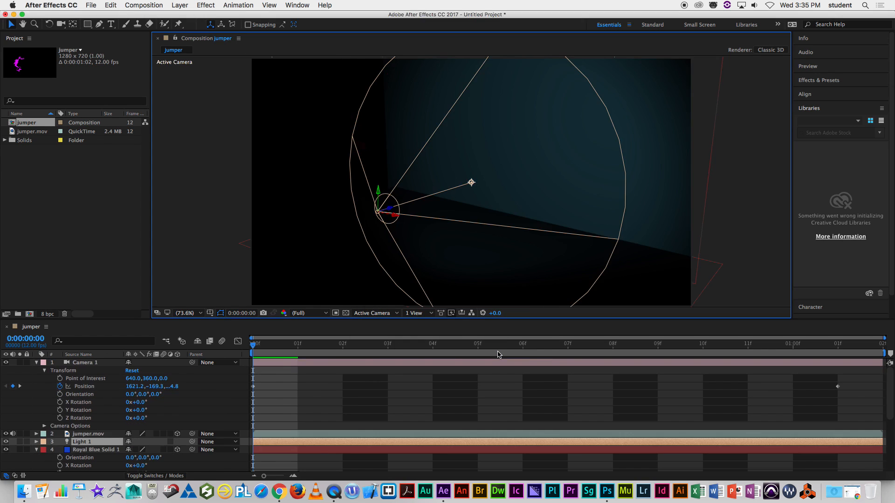
- Undo a trial move of the light, reveal Light 1's transform properties and set its position to 693.3, -25.3, -857.4
{"action": "left_click_drag", "start_coordinate": [392, 208], "coordinate": [311, 219]}
{"action": "key", "text": "super+z"}
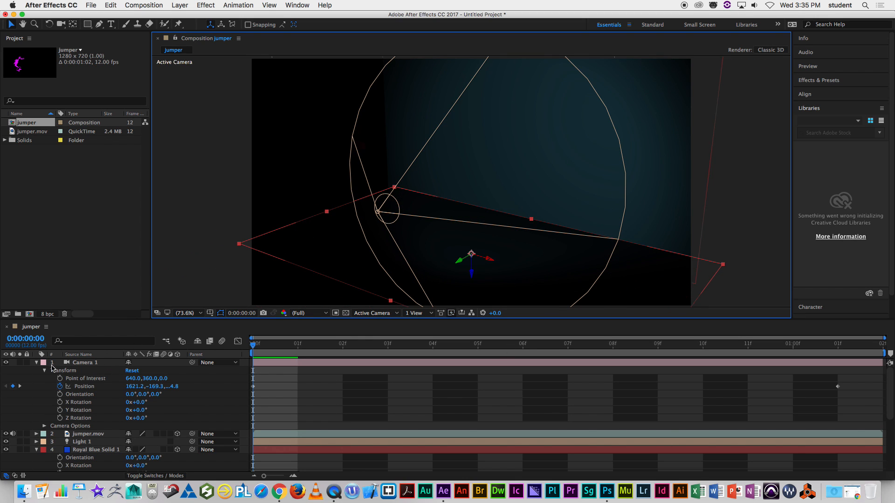
{"action": "left_click", "coordinate": [36, 363]}
{"action": "key", "text": "super+d"}
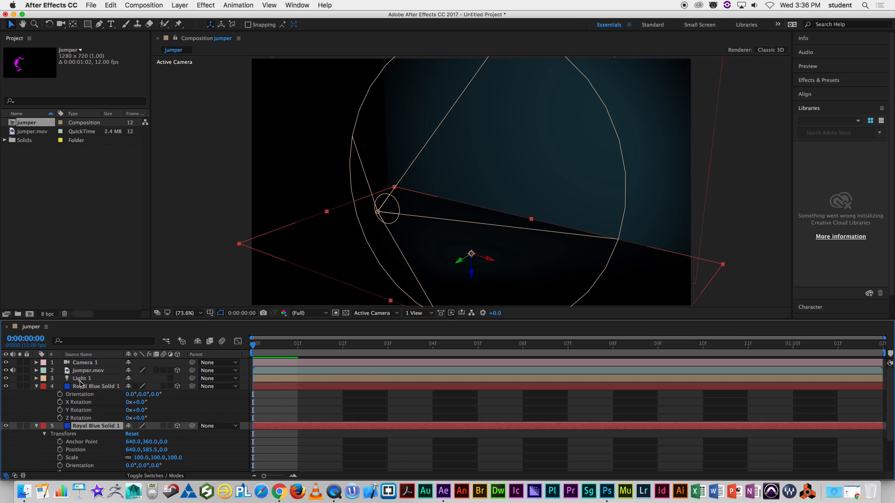
{"action": "left_click", "coordinate": [82, 379]}
{"action": "left_click", "coordinate": [36, 379]}
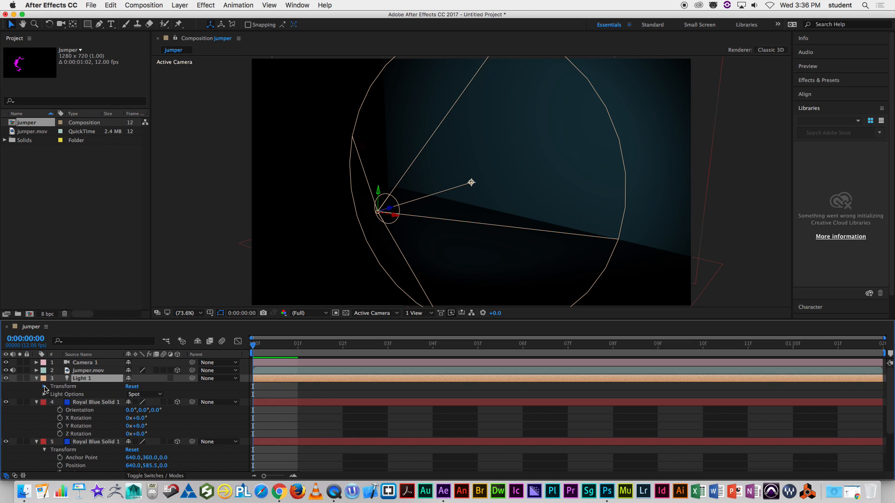
{"action": "left_click", "coordinate": [44, 386]}
{"action": "left_click_drag", "start_coordinate": [168, 404], "coordinate": [130, 405]}
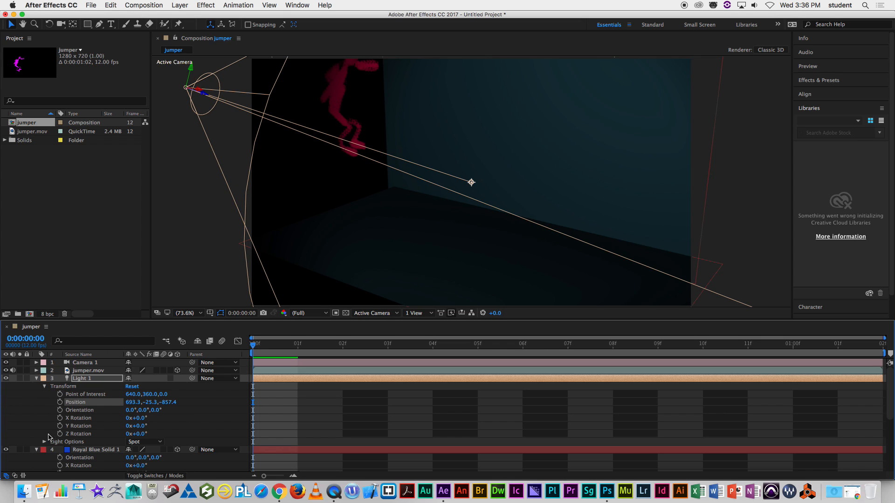
- Raise Light 1's intensity to 263% in its light options, and collapse the layer
{"action": "left_click", "coordinate": [44, 442]}
{"action": "scroll", "coordinate": [62, 449], "scroll_direction": "down", "scroll_amount": 3}
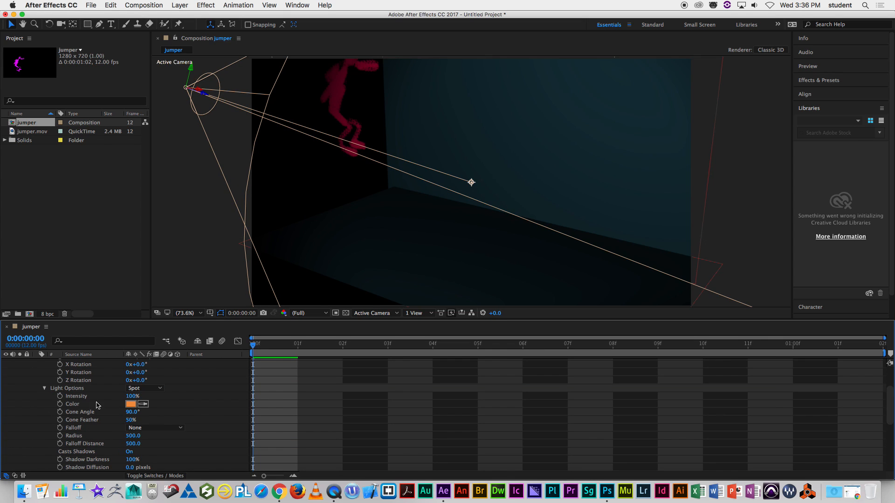
{"action": "left_click_drag", "start_coordinate": [132, 396], "coordinate": [212, 398]}
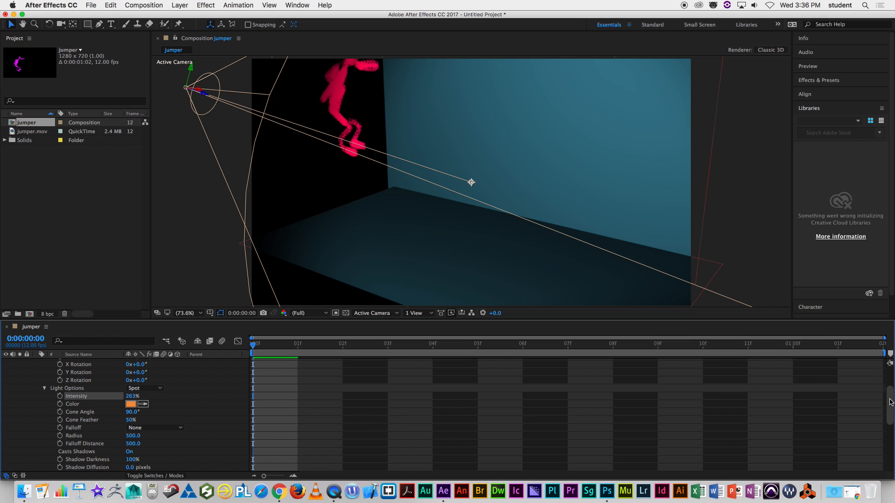
{"action": "scroll", "coordinate": [640, 359], "scroll_direction": "up", "scroll_amount": 5}
{"action": "left_click", "coordinate": [36, 378]}
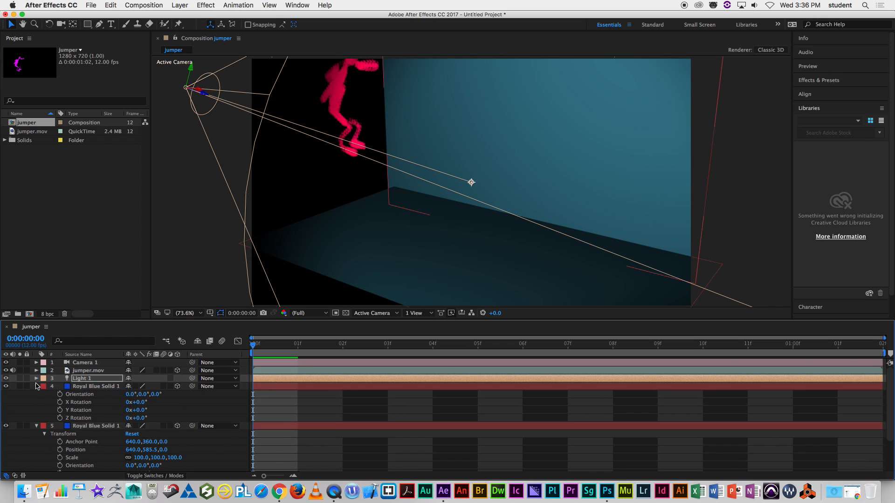
- Turn on Casts Shadows in the material options of jumper.mov and play through the animation to check the shadow
{"action": "left_click", "coordinate": [65, 372]}
{"action": "left_click", "coordinate": [37, 370]}
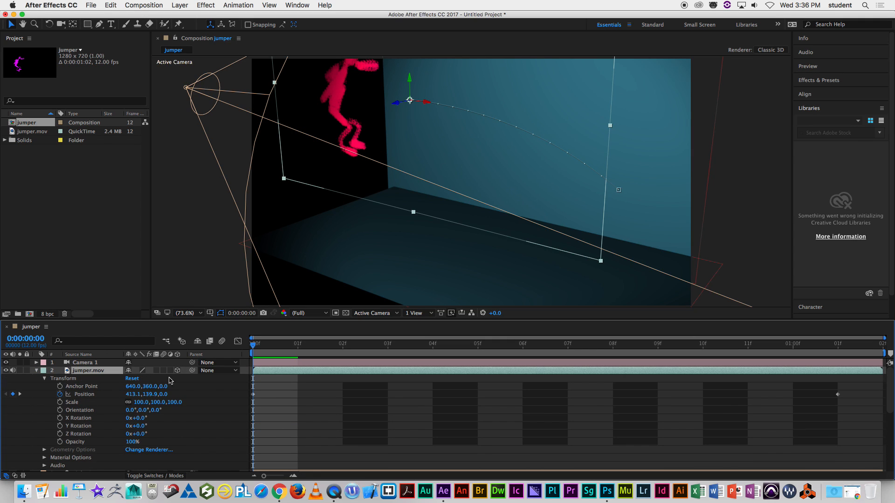
{"action": "left_click", "coordinate": [44, 379]}
{"action": "left_click", "coordinate": [45, 394]}
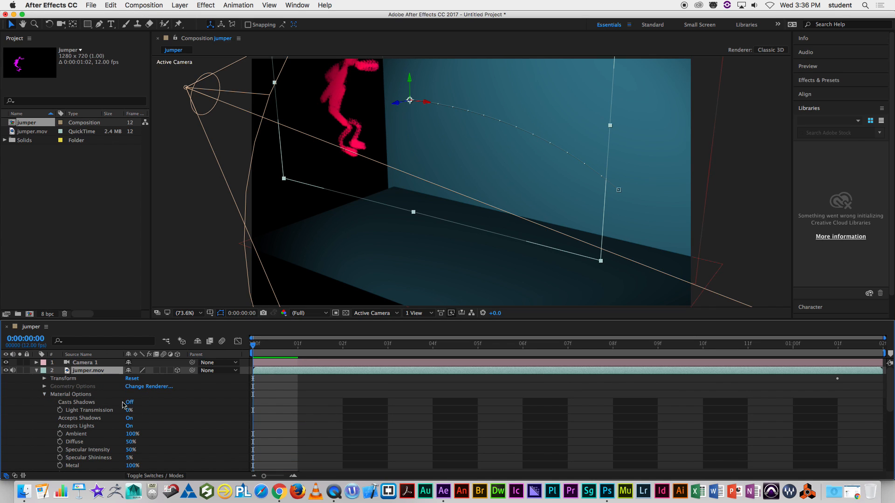
{"action": "left_click", "coordinate": [129, 402]}
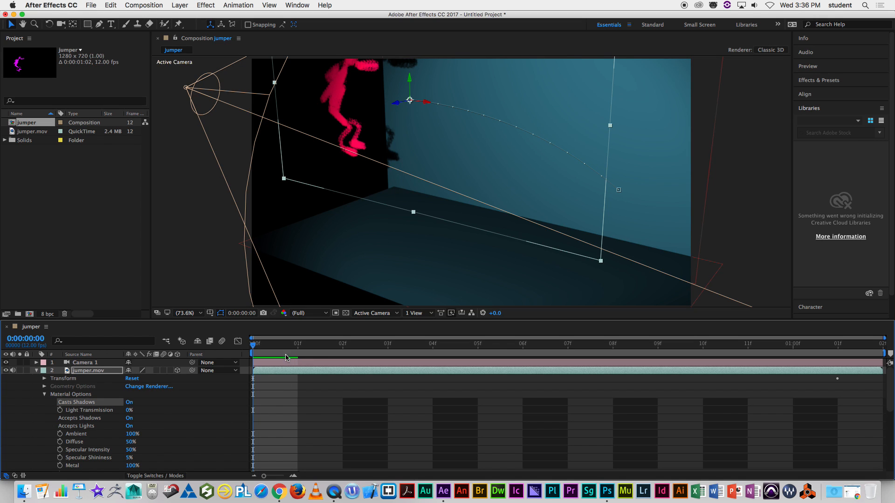
{"action": "left_click_drag", "start_coordinate": [256, 349], "coordinate": [709, 401]}
{"action": "key", "text": "space"}
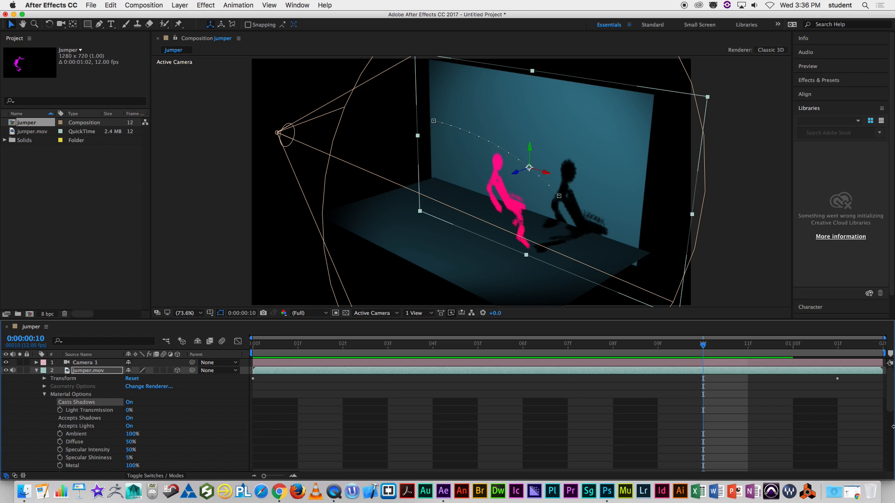
- Narrow Light 1's cone angle to 55°
{"action": "left_click_drag", "start_coordinate": [890, 400], "coordinate": [889, 447]}
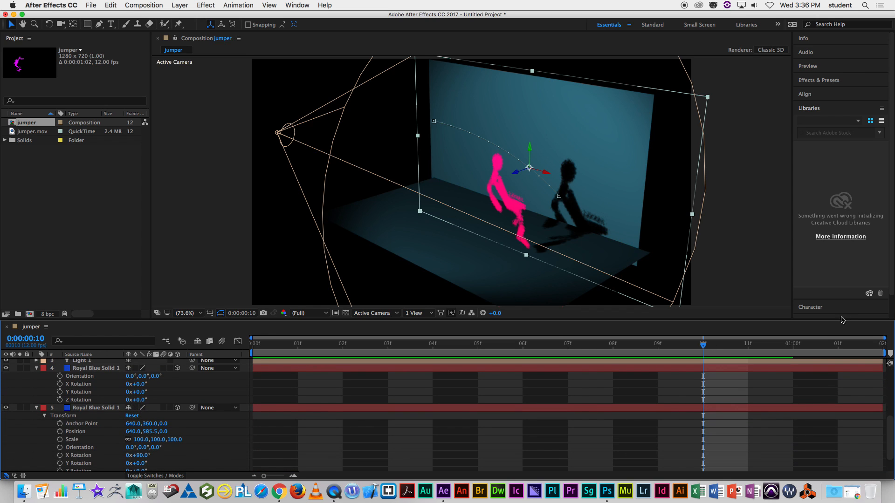
{"action": "left_click", "coordinate": [36, 362]}
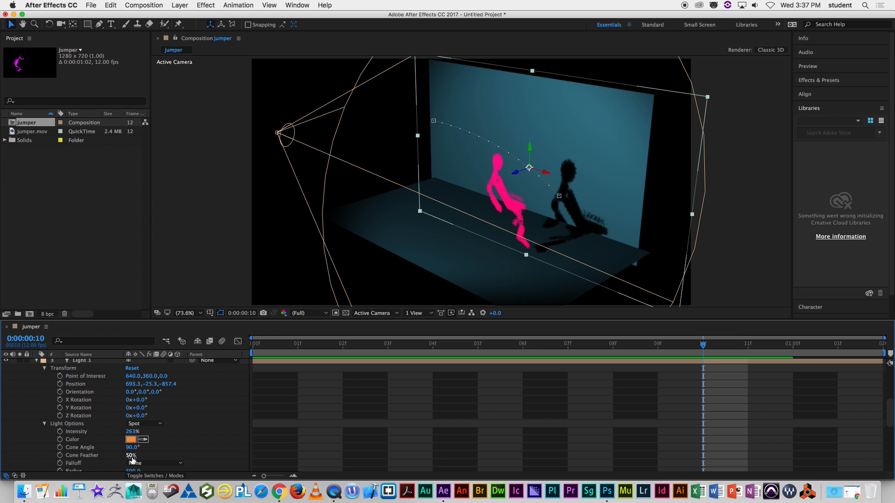
{"action": "left_click_drag", "start_coordinate": [890, 414], "coordinate": [890, 428]}
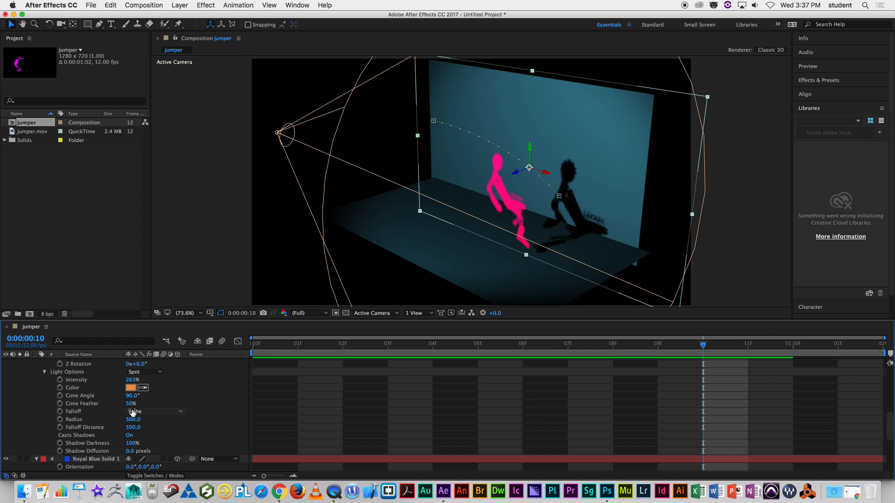
{"action": "mouse_move", "coordinate": [132, 395]}
{"action": "left_mouse_down"}
{"action": "mouse_move", "coordinate": [105, 394]}
{"action": "mouse_move", "coordinate": [117, 401]}
{"action": "left_mouse_up"}
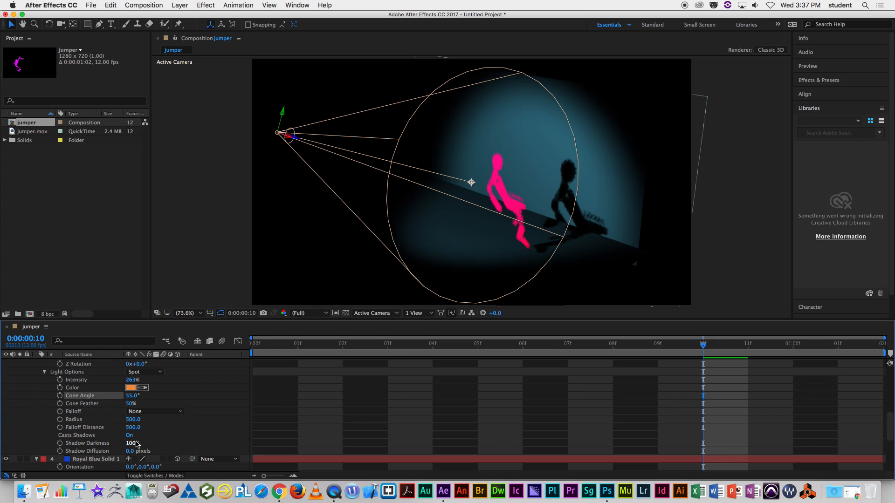
- Soften Light 1's shadows by setting the shadow darkness to 61% and the shadow diffusion to 53 pixels
{"action": "left_click_drag", "start_coordinate": [131, 443], "coordinate": [112, 443]}
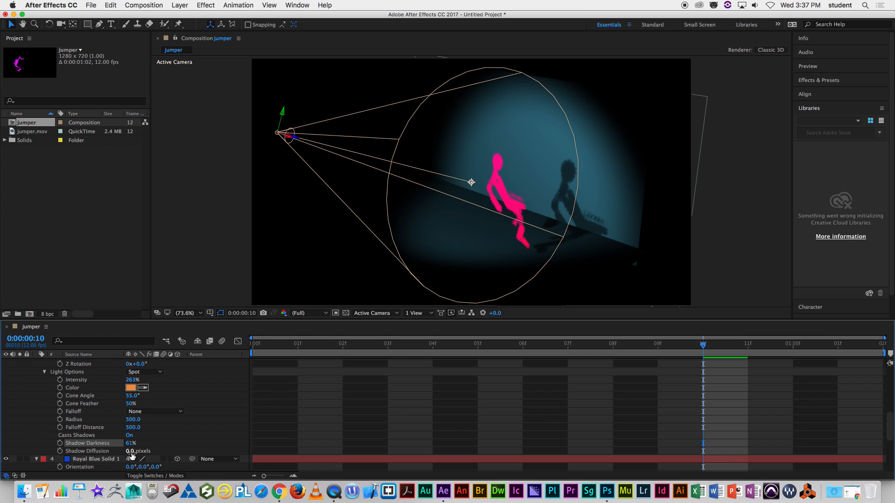
{"action": "left_click_drag", "start_coordinate": [132, 454], "coordinate": [140, 453]}
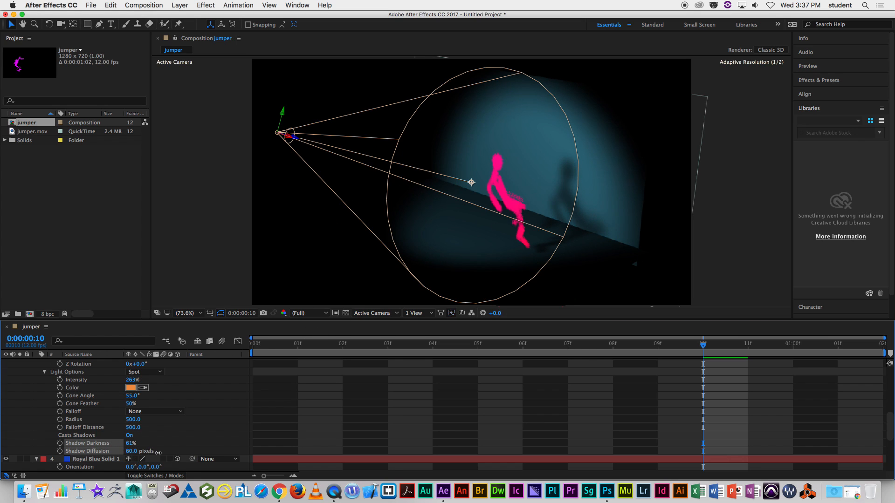
{"action": "left_click_drag", "start_coordinate": [155, 452], "coordinate": [153, 452]}
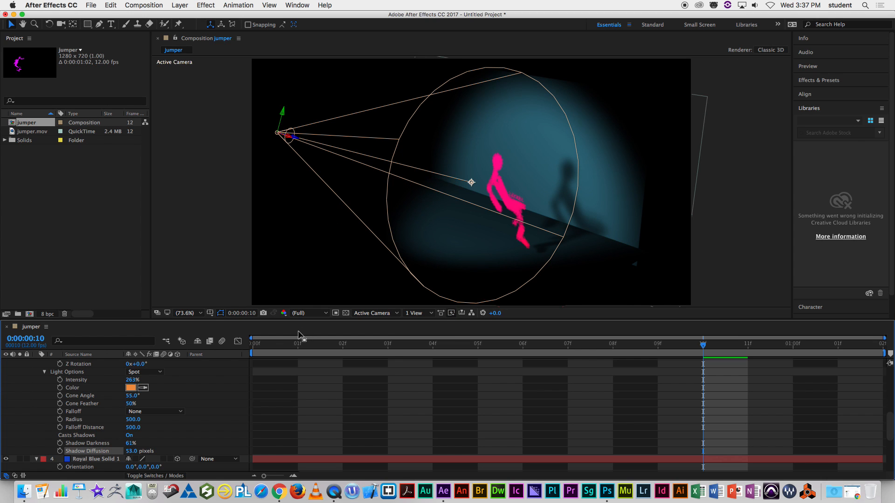
- Preview the lit animation from the first frame and stop playback at 0:00:01:00
{"action": "left_click", "coordinate": [280, 347]}
{"action": "key", "text": "space"}
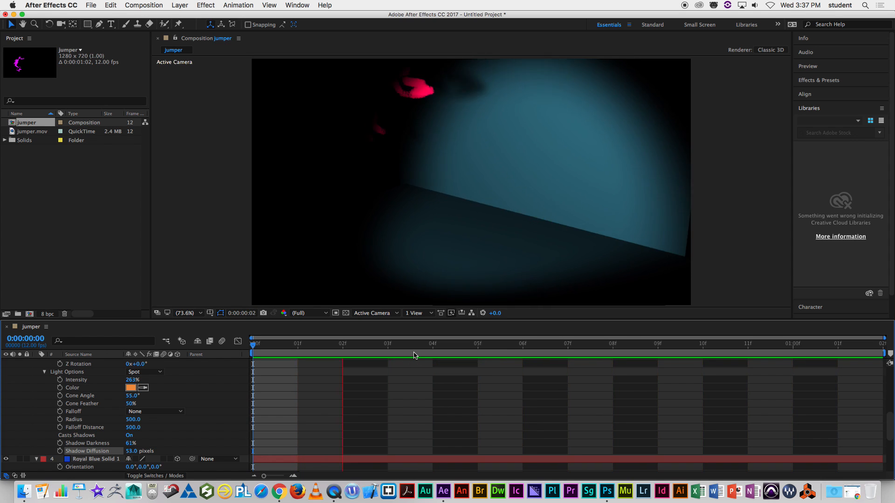
{"action": "key", "text": "space"}
{"action": "key", "text": "space"}
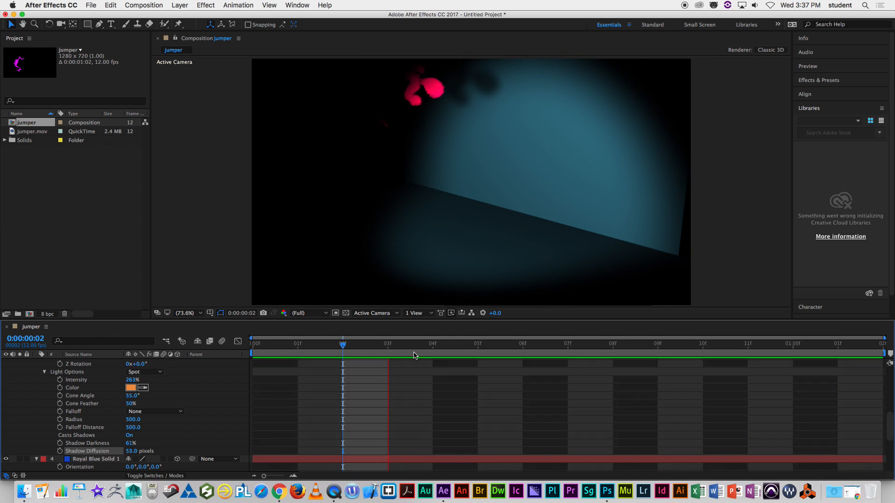
{"action": "key", "text": "space"}
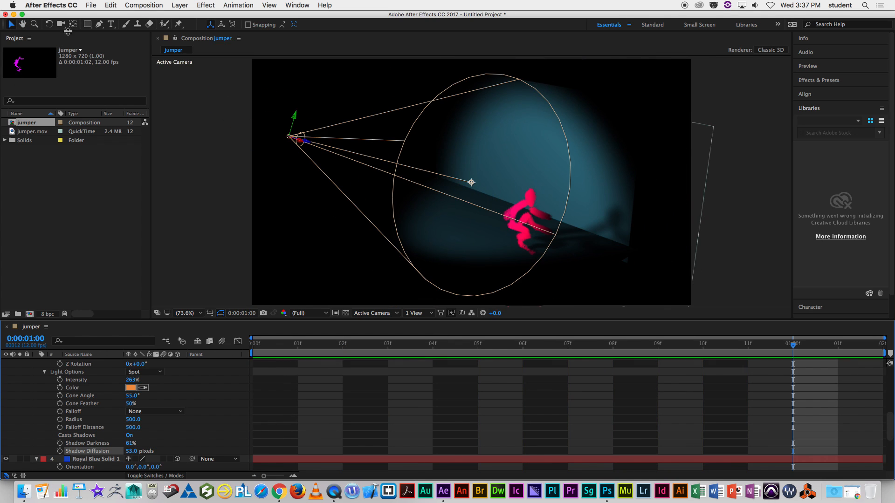
- Add the jumper composition to the render queue
{"action": "left_click", "coordinate": [90, 6]}
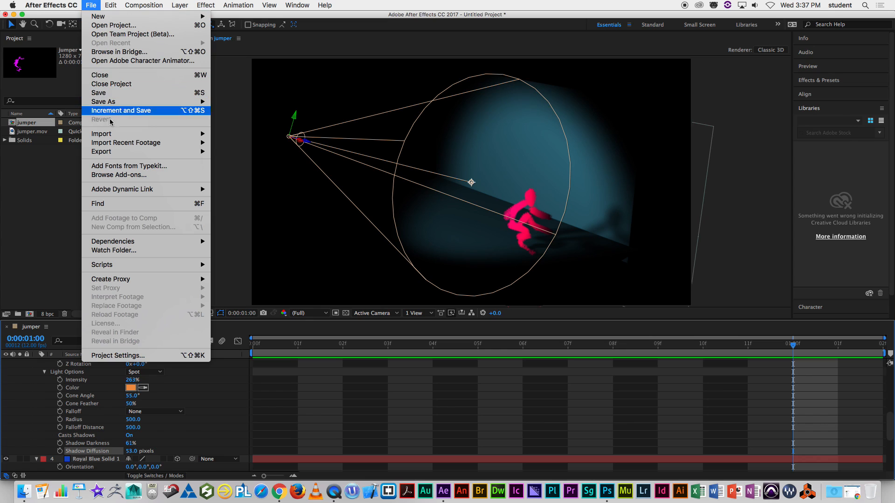
{"action": "mouse_move", "coordinate": [122, 136]}
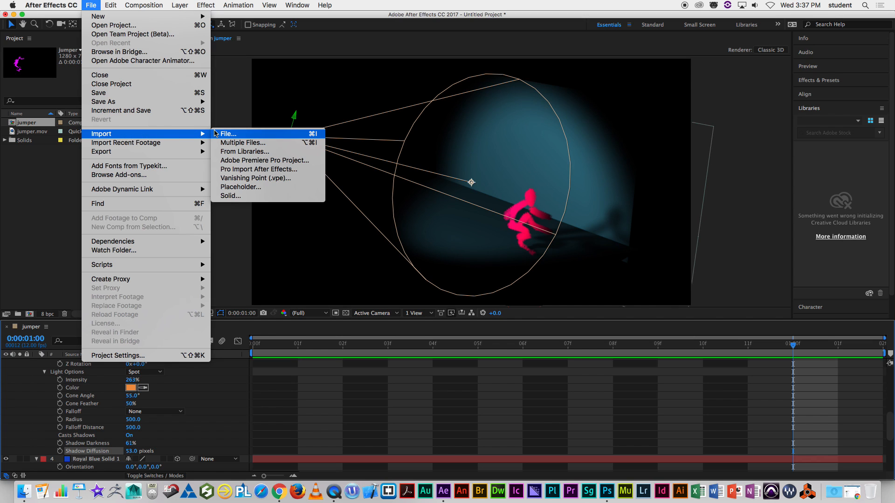
{"action": "mouse_move", "coordinate": [140, 151]}
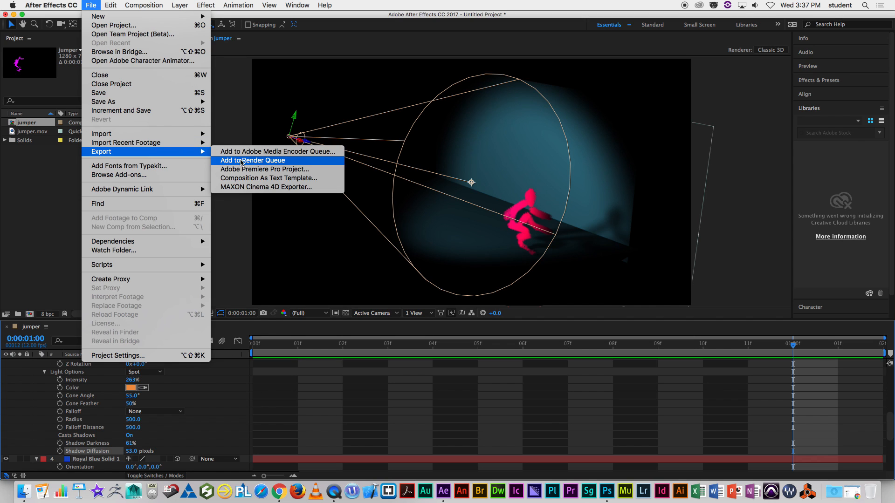
{"action": "left_click", "coordinate": [239, 162]}
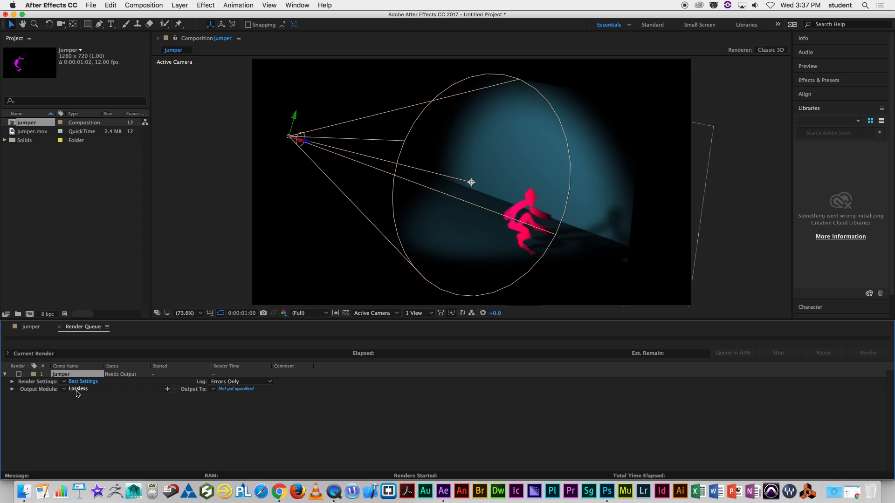
- Configure the output module for QuickTime format with the H.264 video codec
{"action": "left_click", "coordinate": [78, 389]}
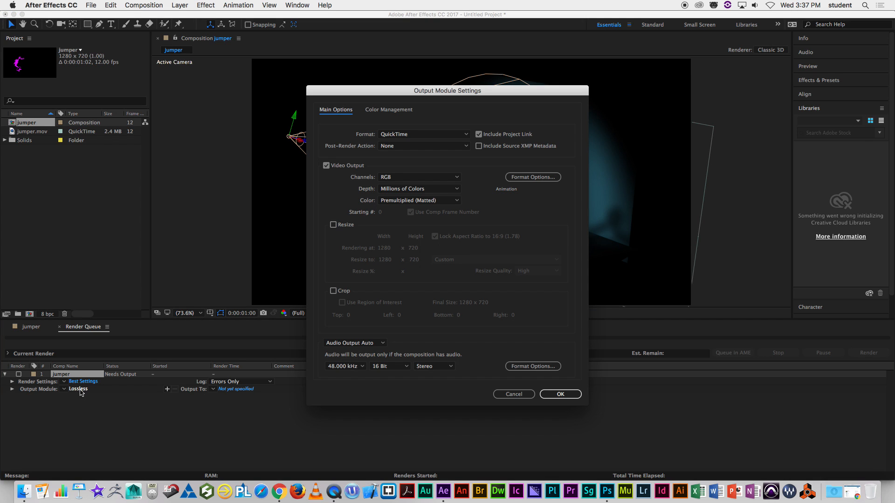
{"action": "left_click", "coordinate": [454, 134]}
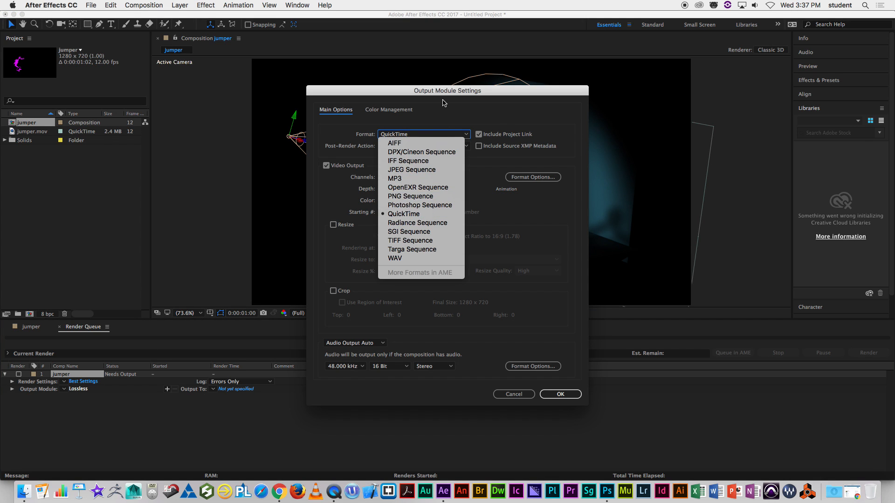
{"action": "left_click", "coordinate": [426, 214]}
{"action": "left_click", "coordinate": [522, 179]}
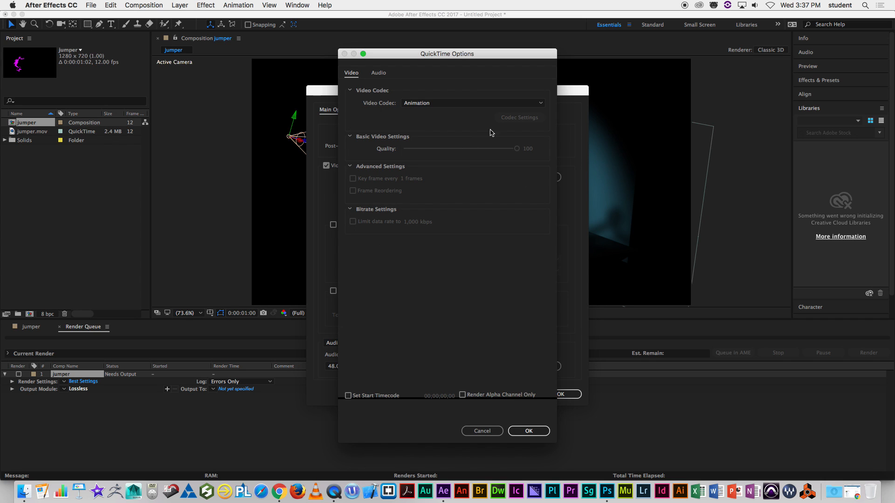
{"action": "left_click", "coordinate": [470, 103]}
{"action": "left_click", "coordinate": [443, 348]}
{"action": "left_click", "coordinate": [517, 431]}
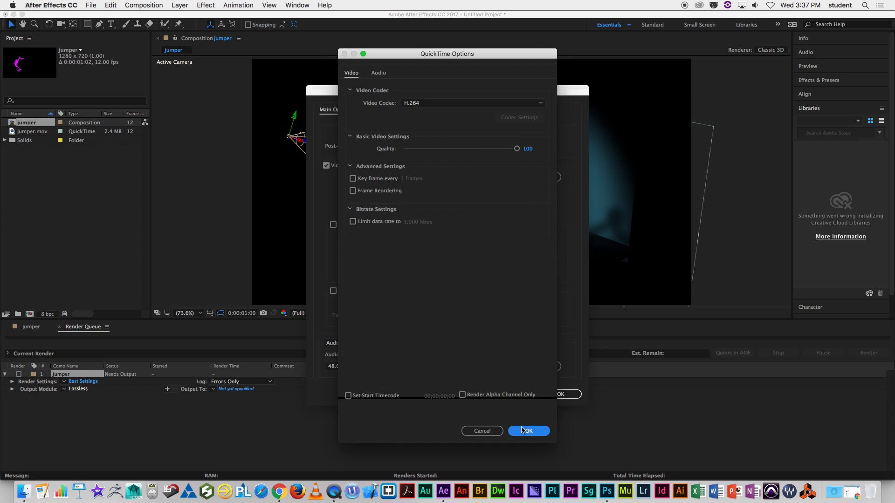
{"action": "left_click", "coordinate": [561, 394]}
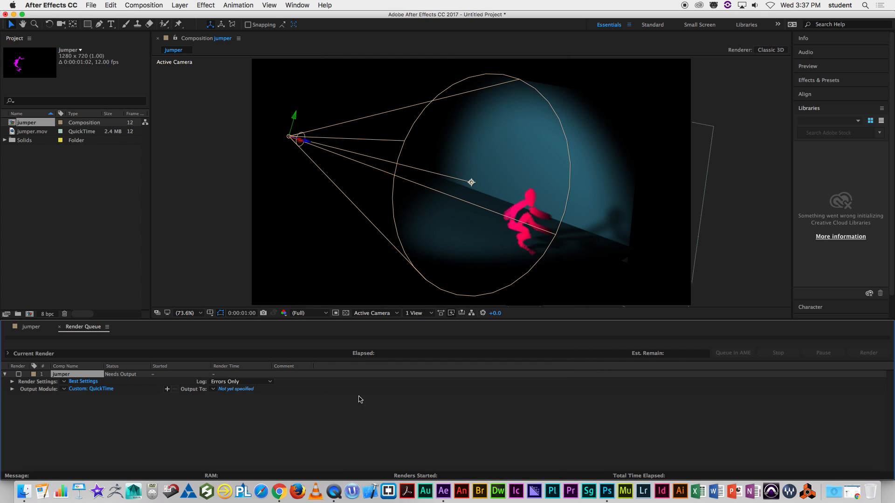
- Set the render output to a file named jumper2.5D.mov on the Desktop and render the queued composition
{"action": "left_click", "coordinate": [236, 389]}
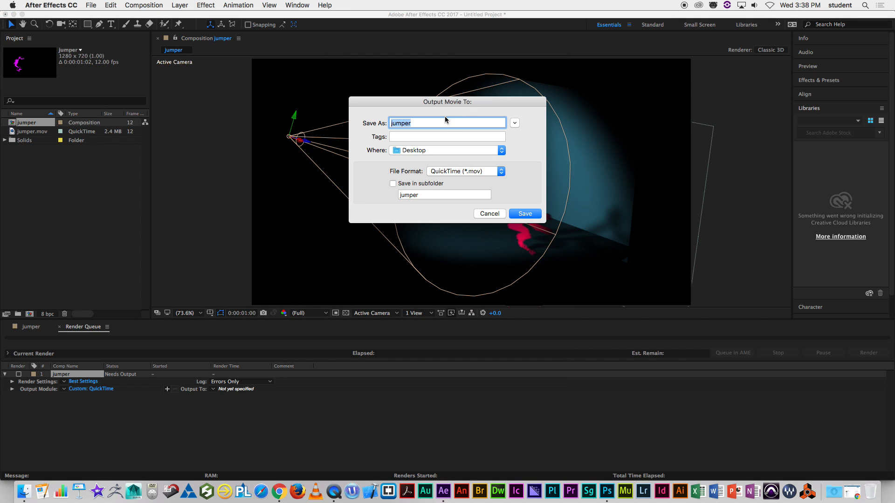
{"action": "left_click", "coordinate": [416, 123]}
{"action": "left_click", "coordinate": [525, 214]}
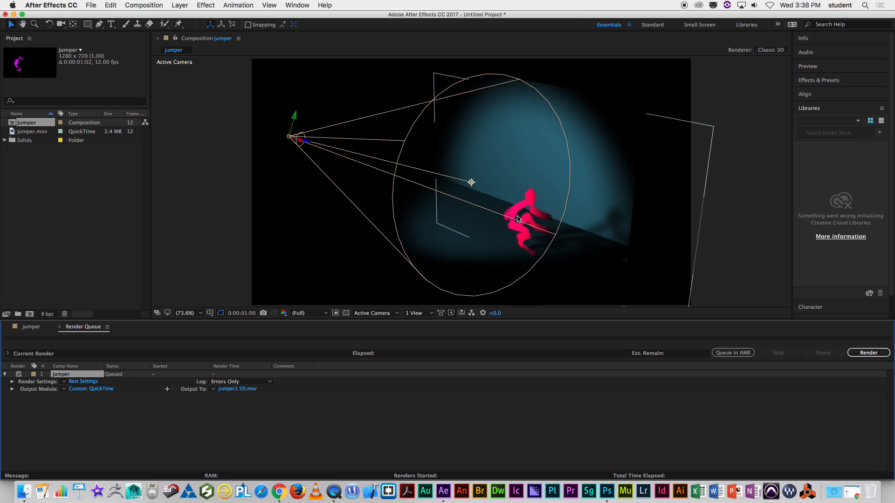
{"action": "left_click", "coordinate": [861, 354]}
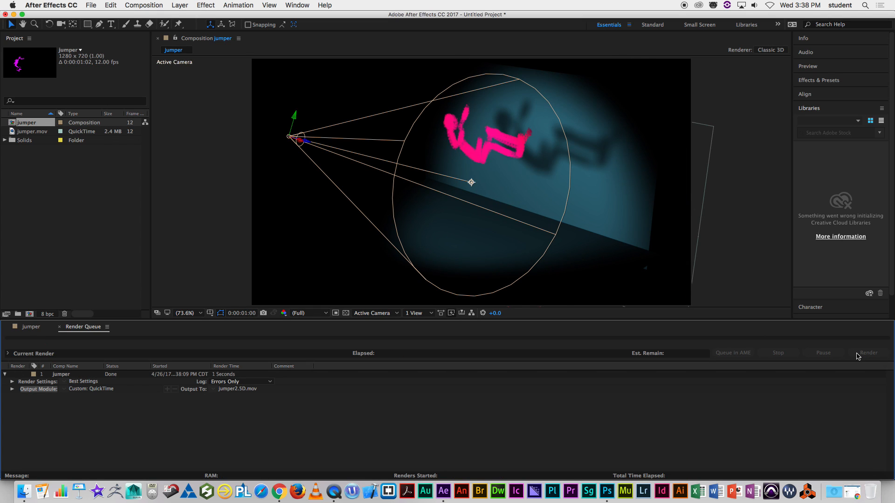
- Move the After Effects window aside and minimize the Photoshop window to uncover the movie files on the desktop
{"action": "left_click_drag", "start_coordinate": [614, 15], "coordinate": [489, 277]}
{"action": "left_click", "coordinate": [16, 17]}
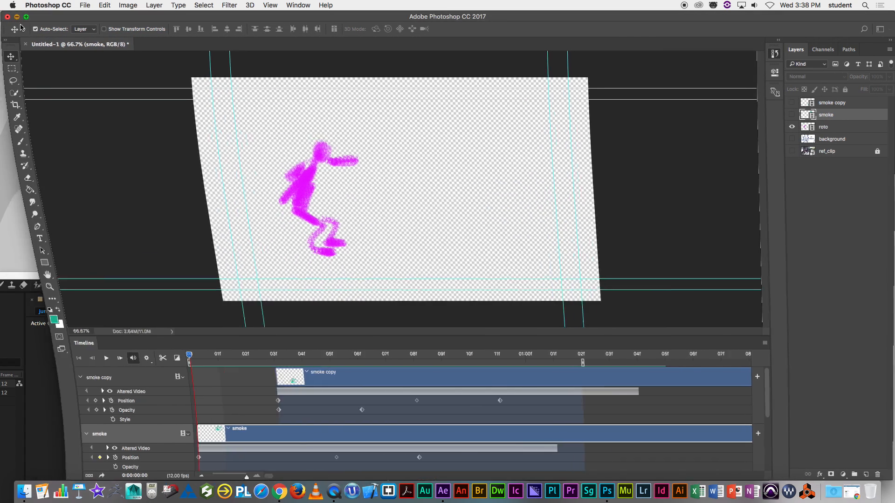
{"action": "left_click_drag", "start_coordinate": [376, 69], "coordinate": [204, 28]}
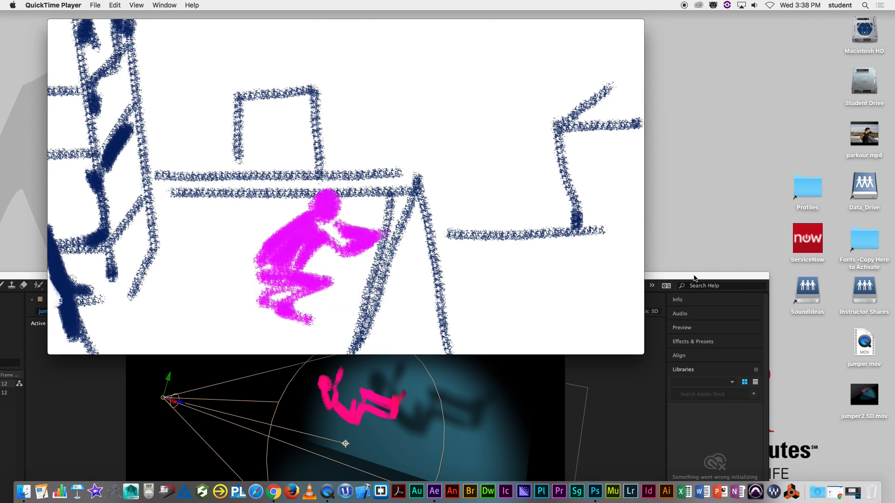
{"action": "left_click_drag", "start_coordinate": [695, 277], "coordinate": [622, 196]}
- Open the original jumper.mov from the desktop in QuickTime Player, play it through and start closing its converted copy
{"action": "double_click", "coordinate": [863, 339]}
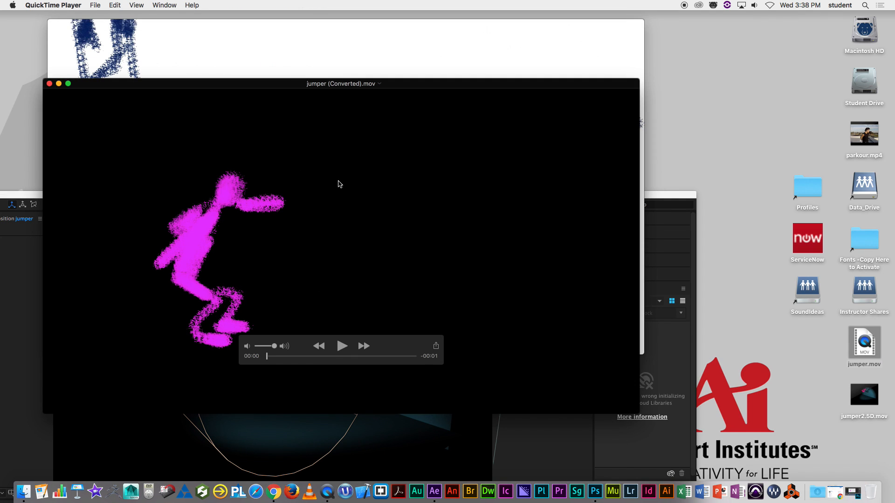
{"action": "left_click", "coordinate": [367, 289]}
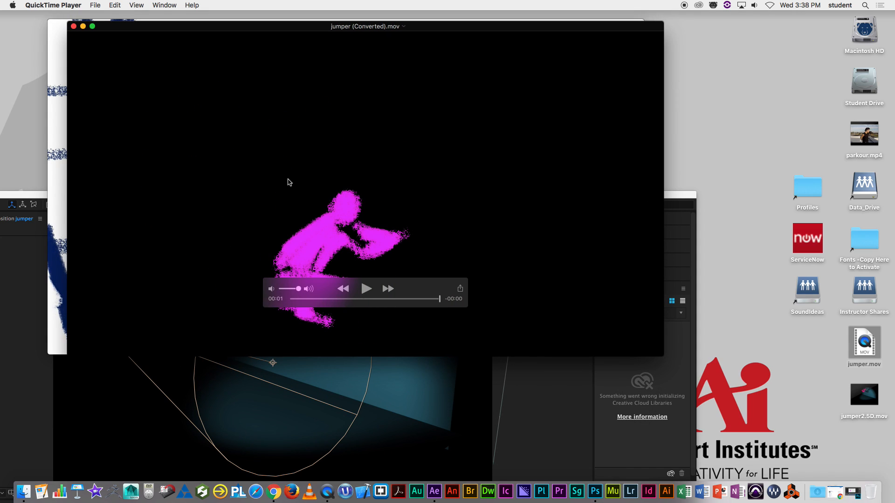
{"action": "key", "text": "super+w"}
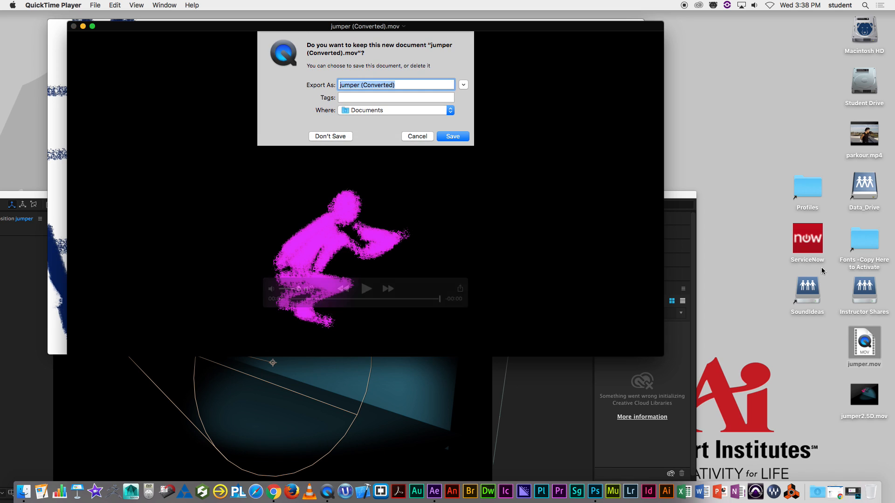
- Open the rendered jumper2.5D.mov from the desktop, show it full screen and play it several times
{"action": "double_click", "coordinate": [864, 394]}
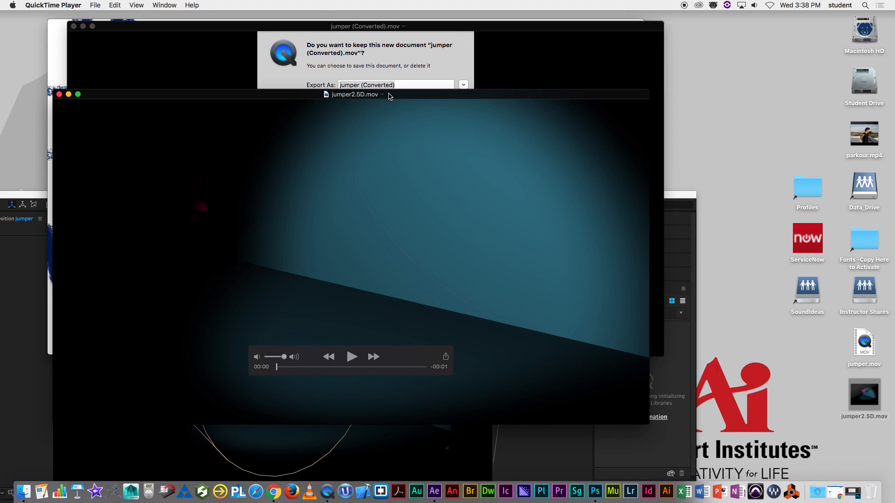
{"action": "left_click_drag", "start_coordinate": [391, 96], "coordinate": [394, 54]}
{"action": "key", "text": "ctrl+super+f"}
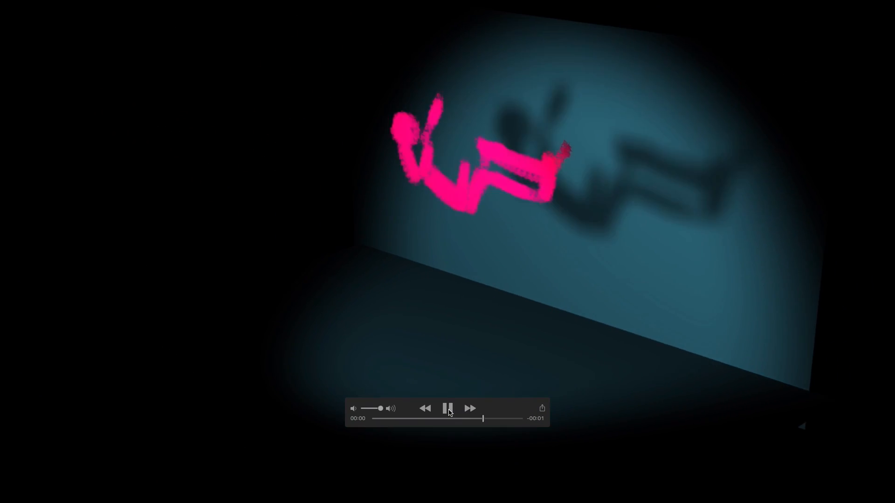
{"action": "left_click", "coordinate": [446, 410]}
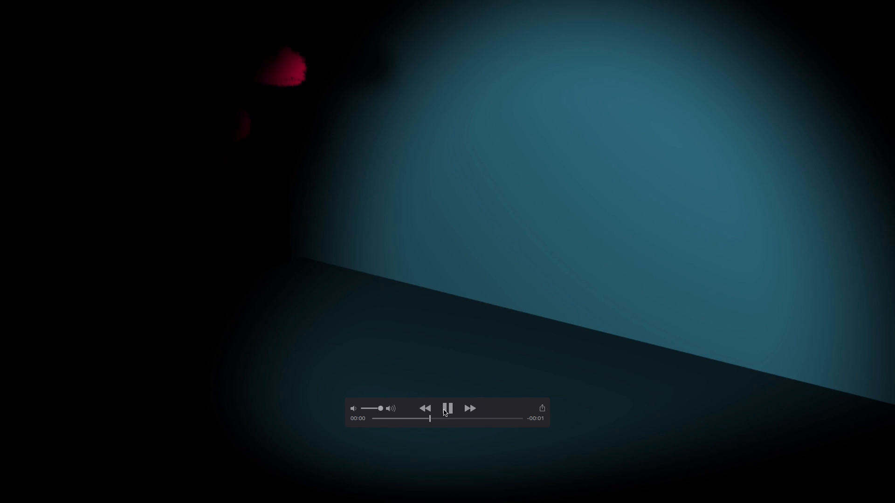
{"action": "left_click", "coordinate": [445, 411]}
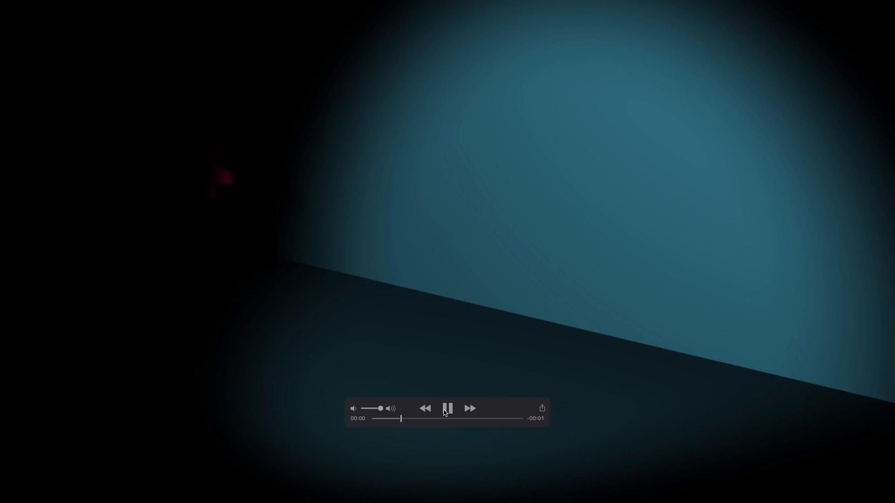
{"action": "left_click", "coordinate": [445, 411]}
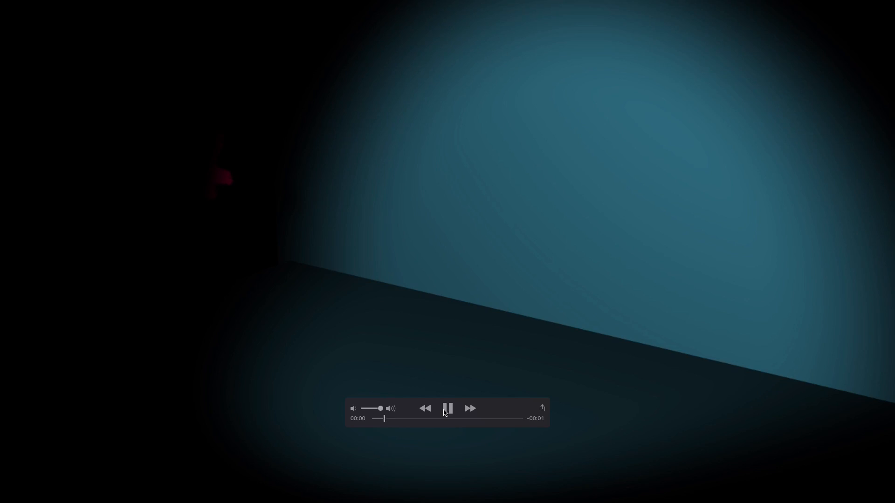